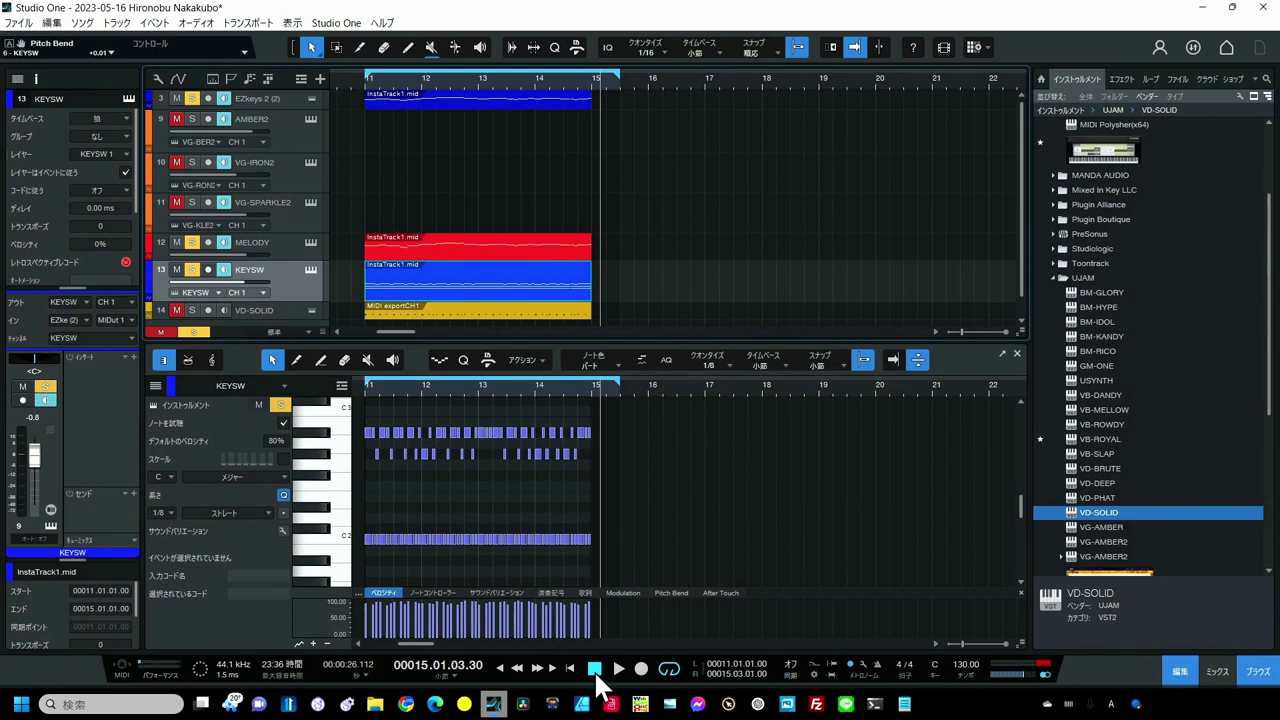
Step: Examine the notes of the MELODY and KEYSW tracks in the piano roll
{"action": "left_click", "coordinate": [417, 705]}
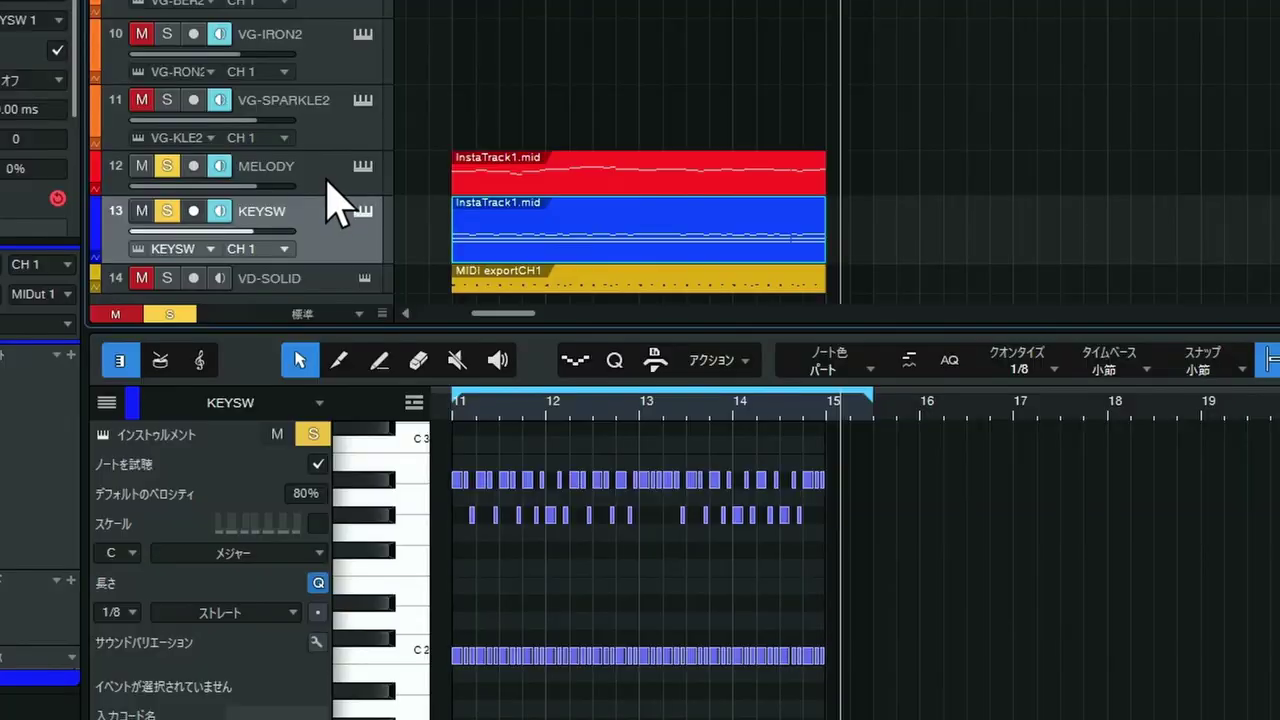
{"action": "left_click", "coordinate": [288, 250]}
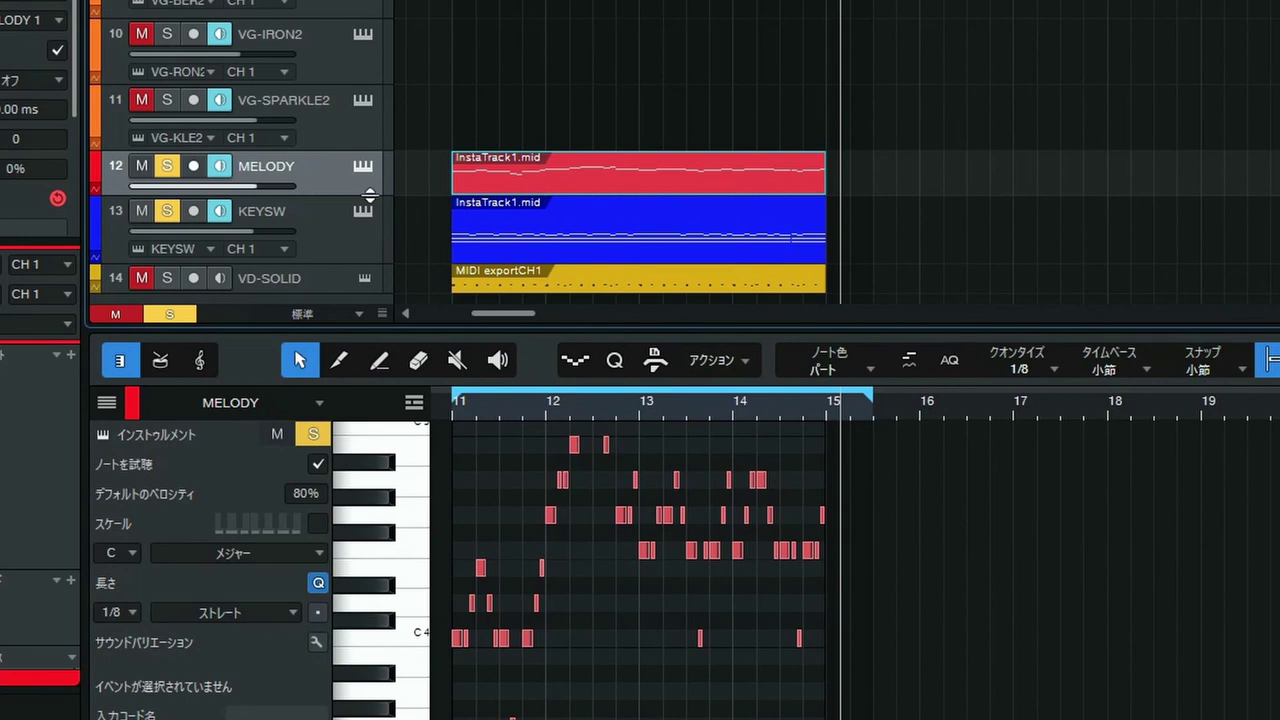
{"action": "left_click_drag", "start_coordinate": [363, 196], "coordinate": [363, 232]}
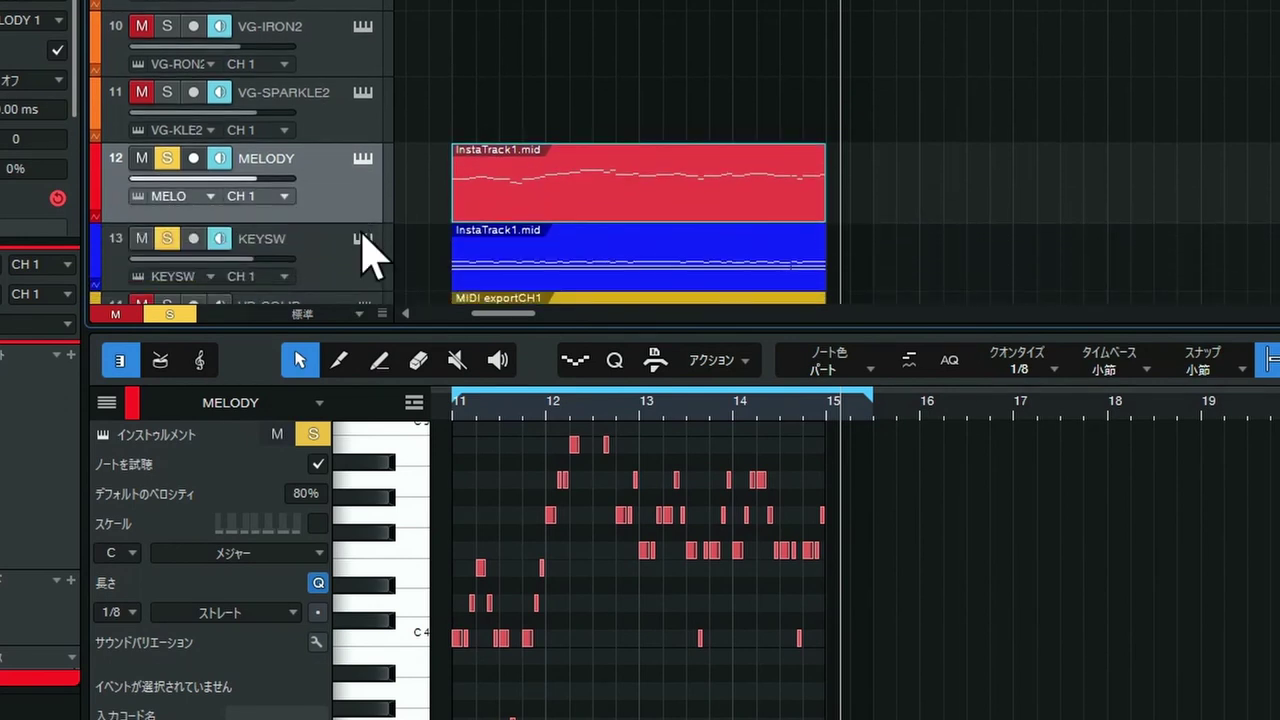
{"action": "left_click", "coordinate": [334, 228]}
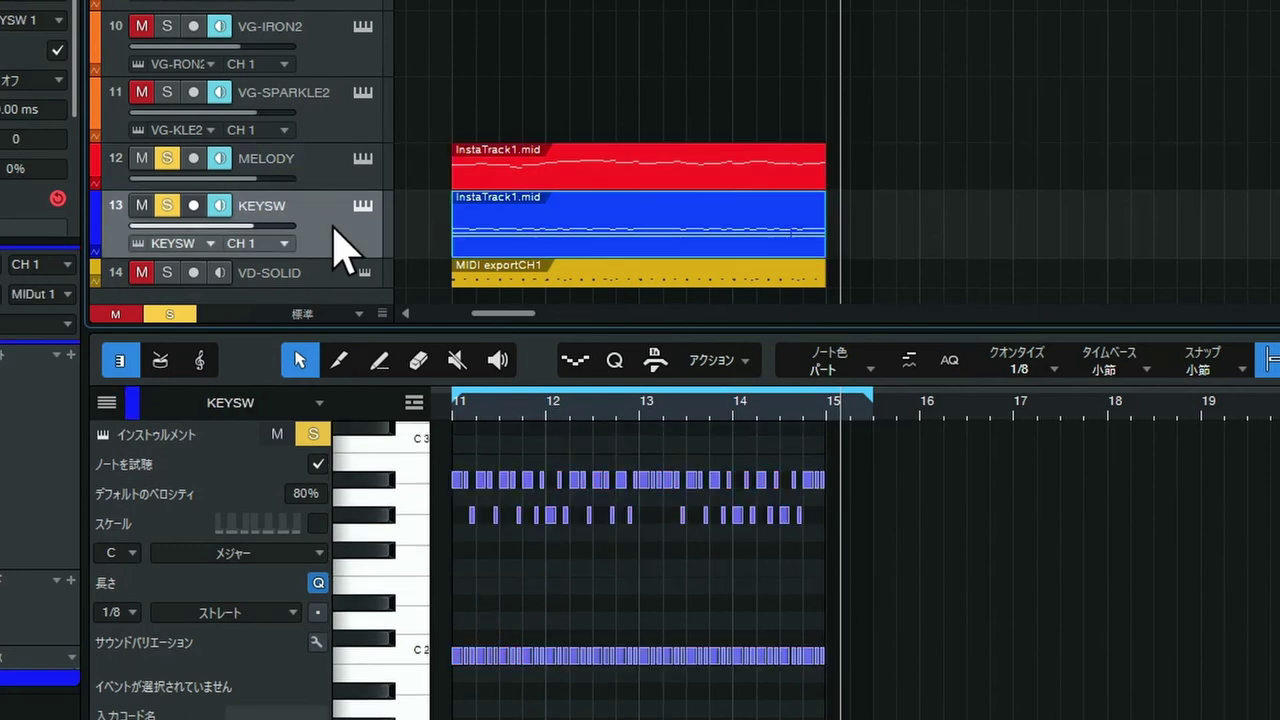
{"action": "scroll", "coordinate": [584, 603], "scroll_direction": "up", "scroll_amount": 2}
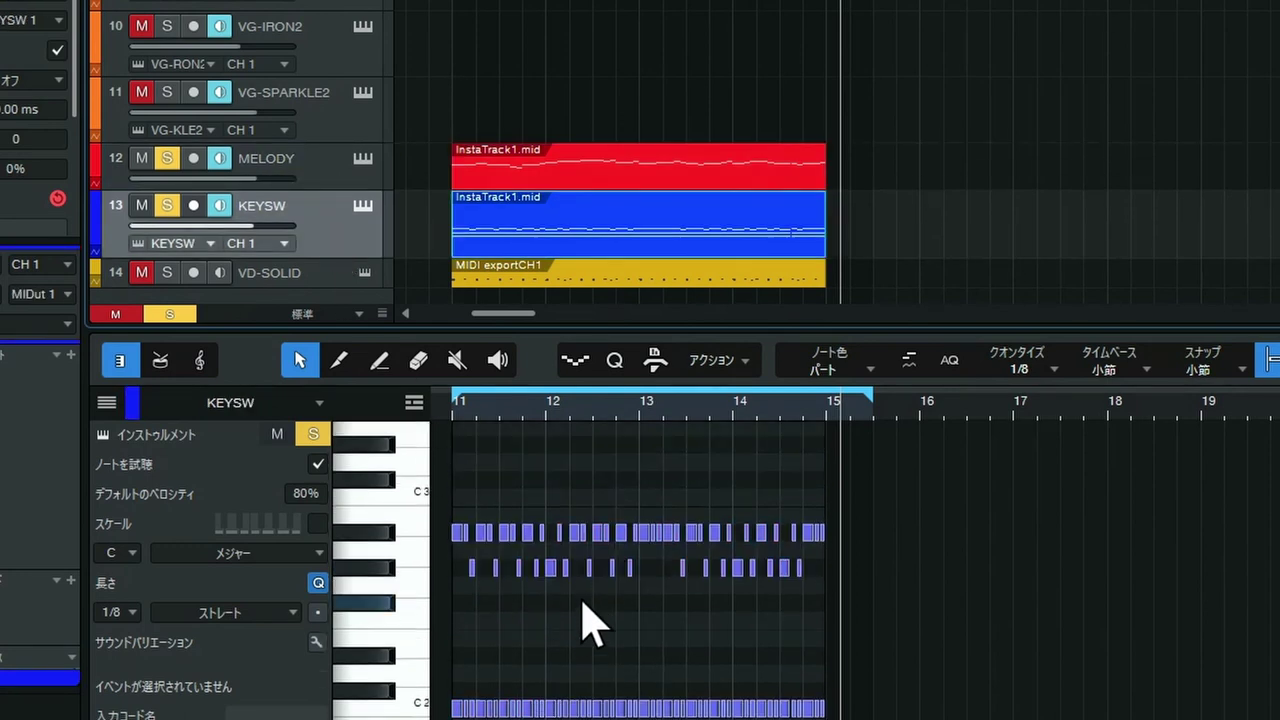
{"action": "scroll", "coordinate": [584, 605], "scroll_direction": "up", "scroll_amount": 1}
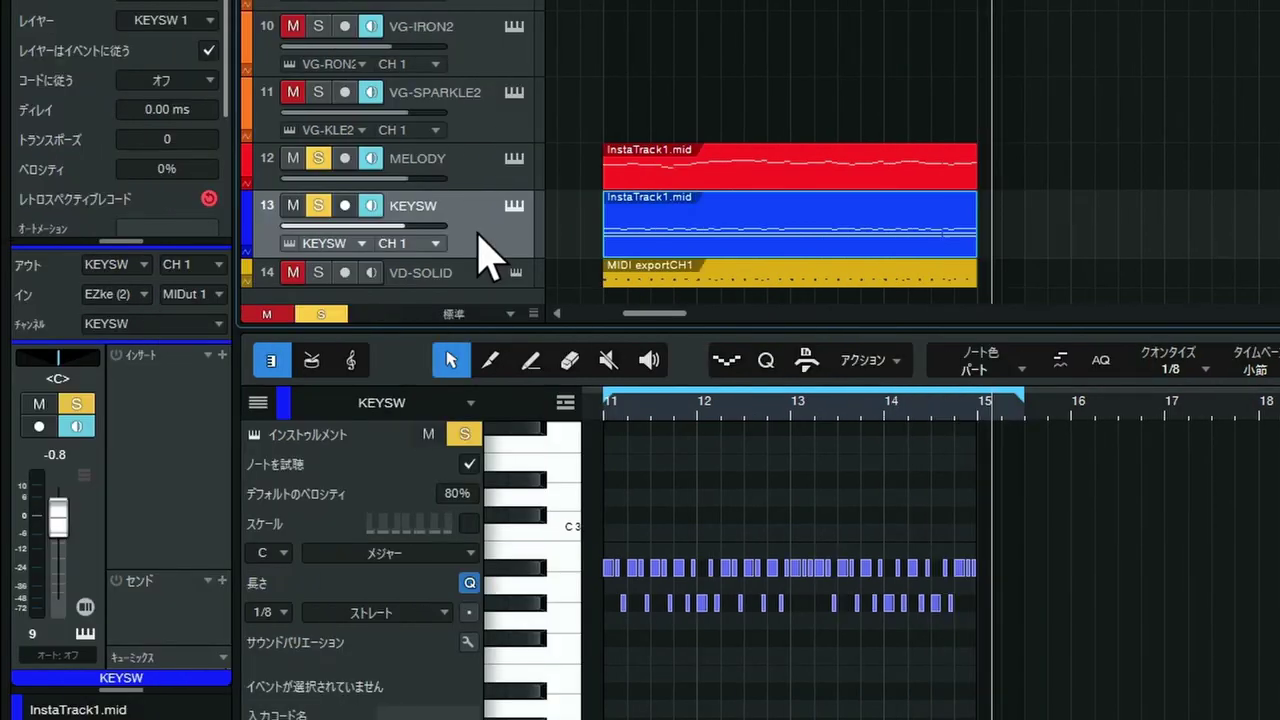
Step: Set the KEYSW track's MIDI input to none (なし)
{"action": "left_click", "coordinate": [140, 296]}
{"action": "left_click", "coordinate": [137, 322]}
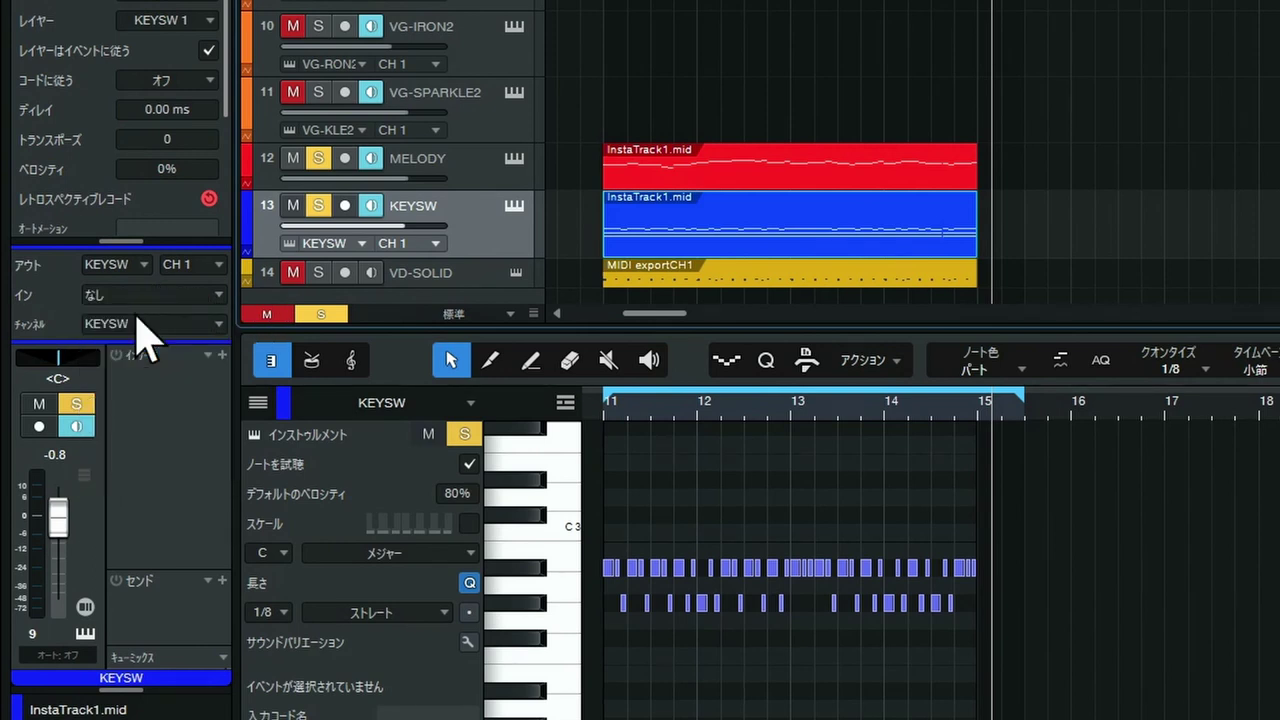
Step: Set the MELODY track's MIDI input to KEYSW
{"action": "left_click", "coordinate": [473, 172]}
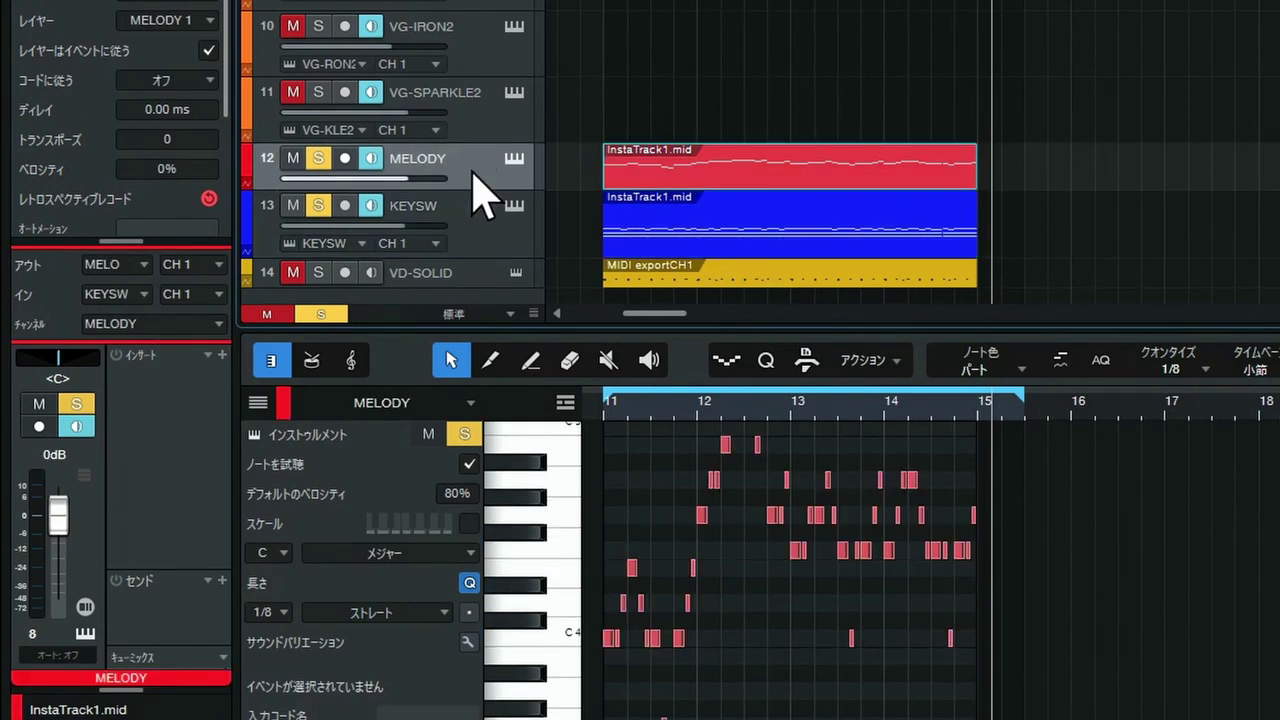
{"action": "left_click", "coordinate": [146, 296]}
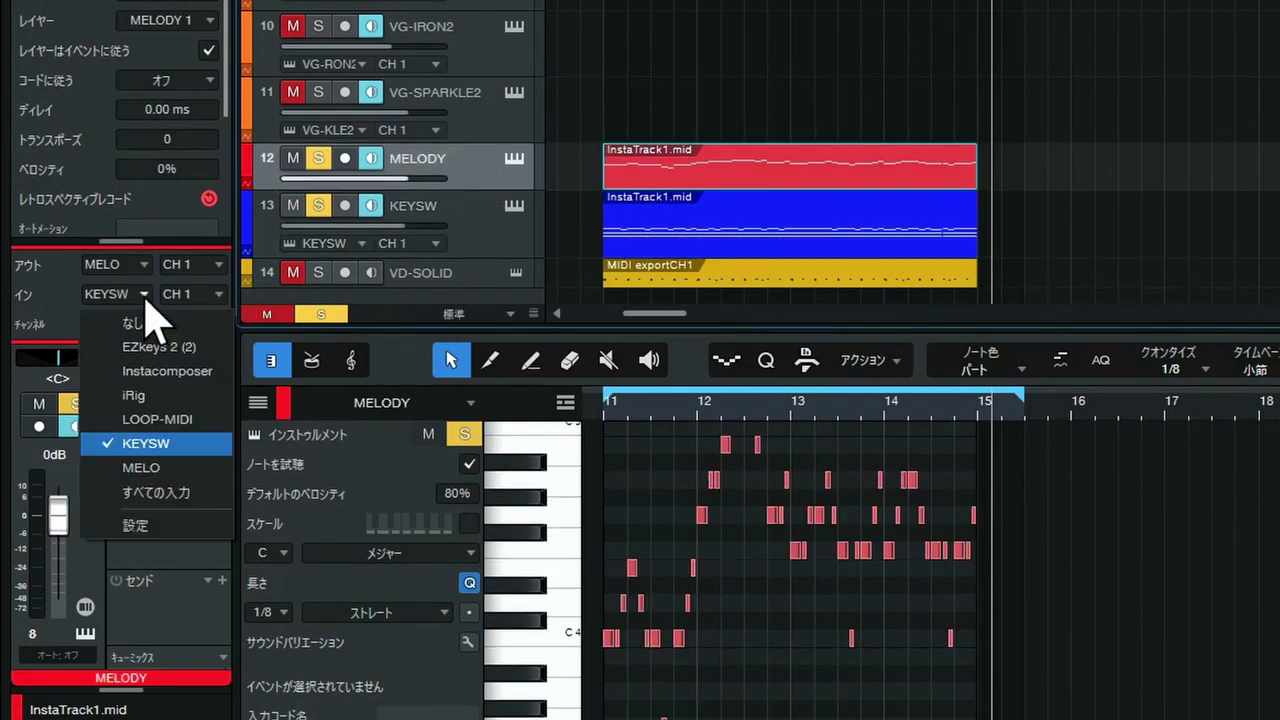
{"action": "left_click", "coordinate": [145, 443]}
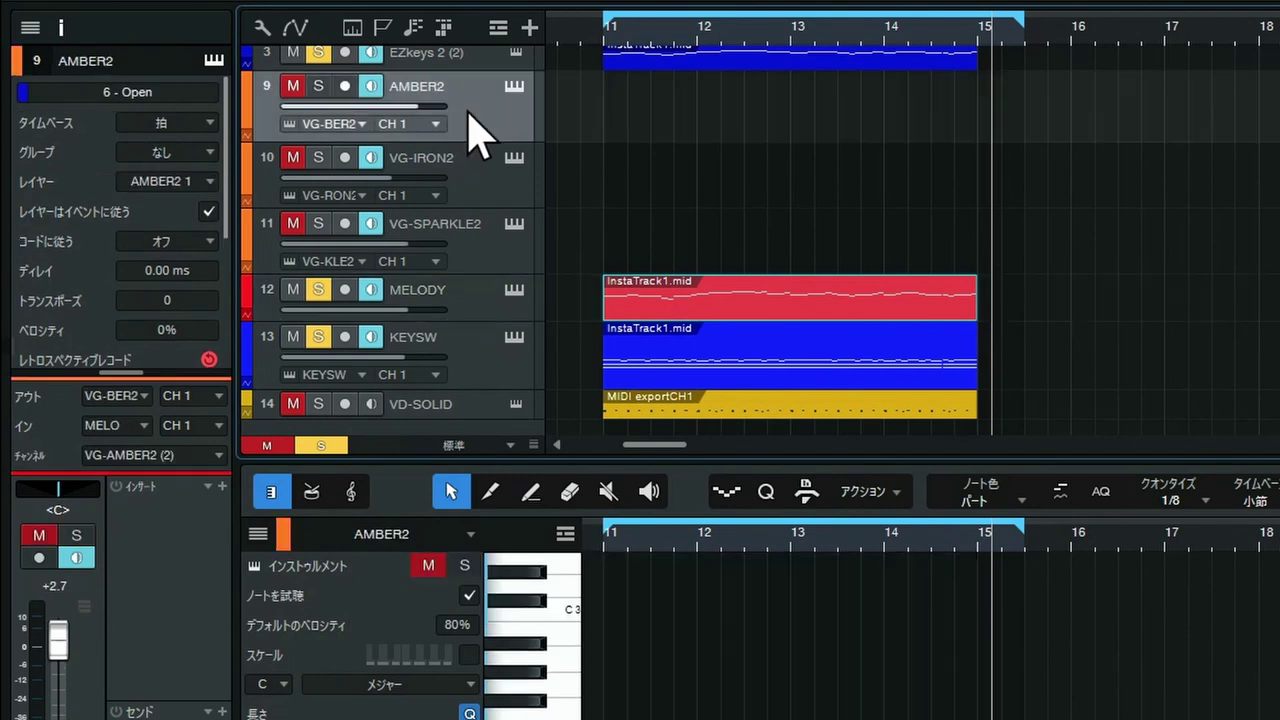
Step: Check the MIDI input routing of the AMBER2, VG-IRON2 and VG-SPARKLE2 guitar tracks against the MELODY track
{"action": "left_click", "coordinate": [466, 128]}
{"action": "left_click", "coordinate": [478, 195]}
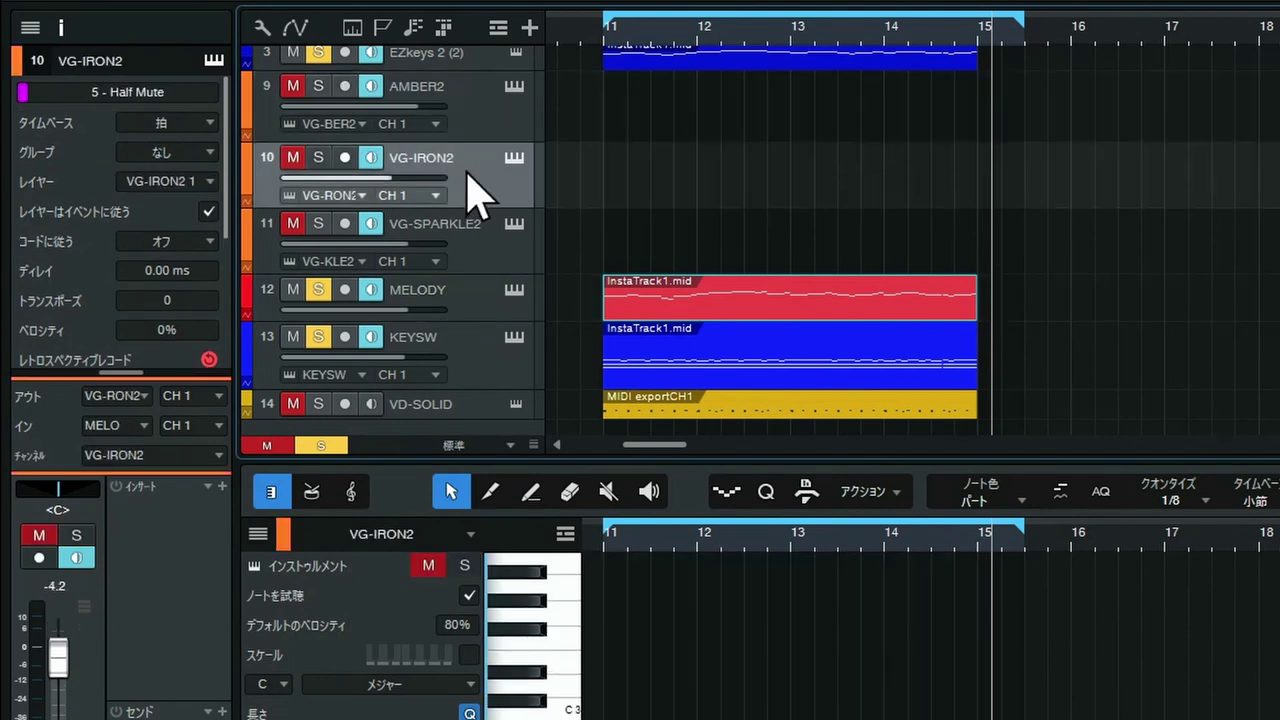
{"action": "left_click", "coordinate": [468, 238]}
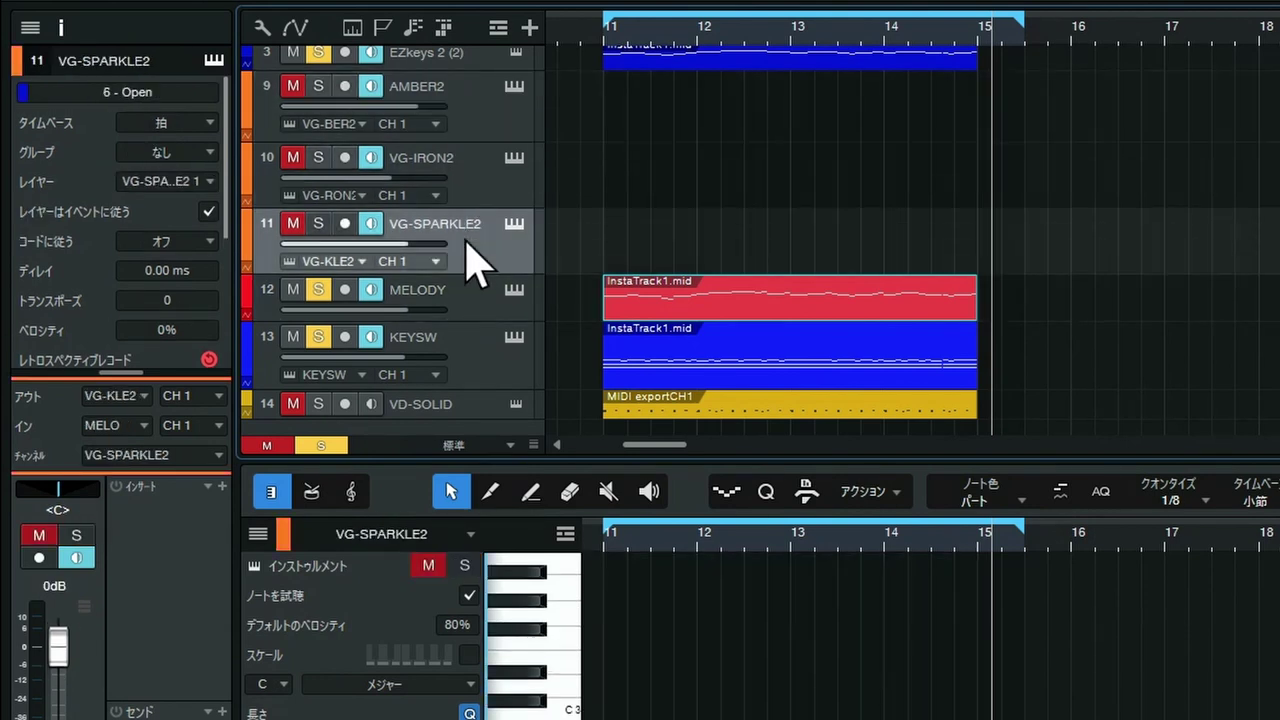
{"action": "left_click", "coordinate": [484, 102]}
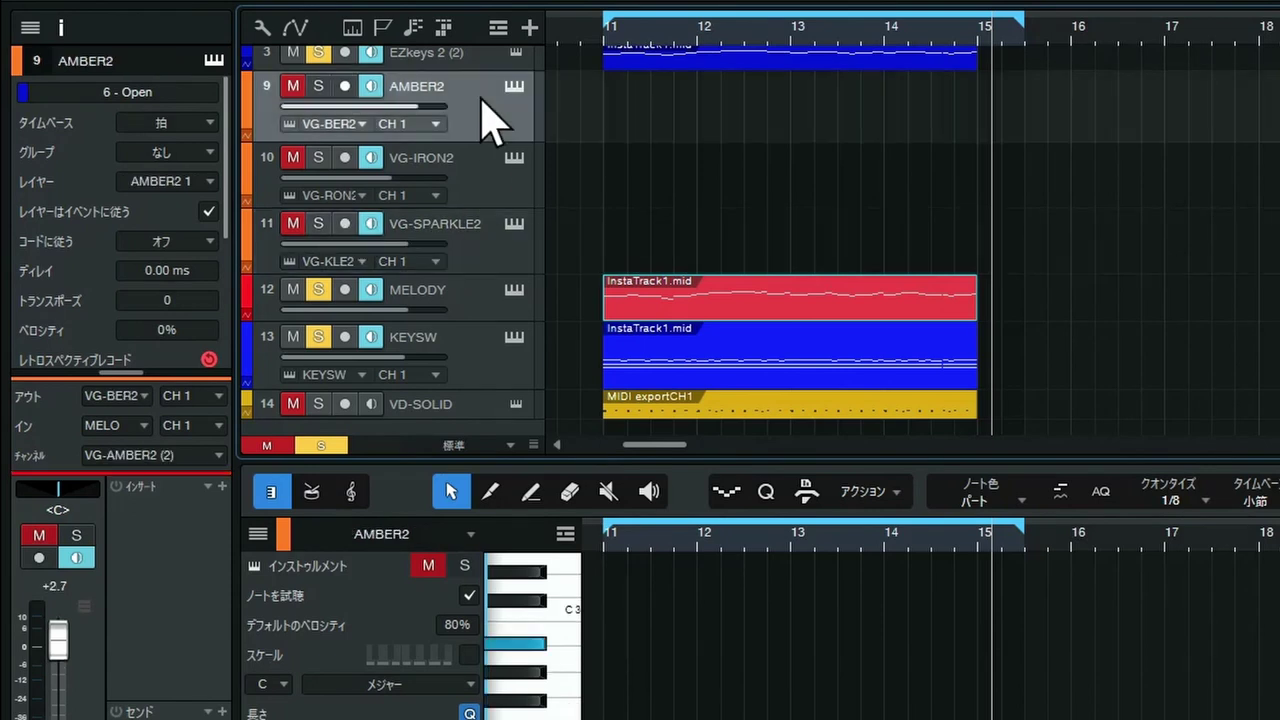
{"action": "left_click", "coordinate": [480, 178]}
{"action": "left_click", "coordinate": [476, 260]}
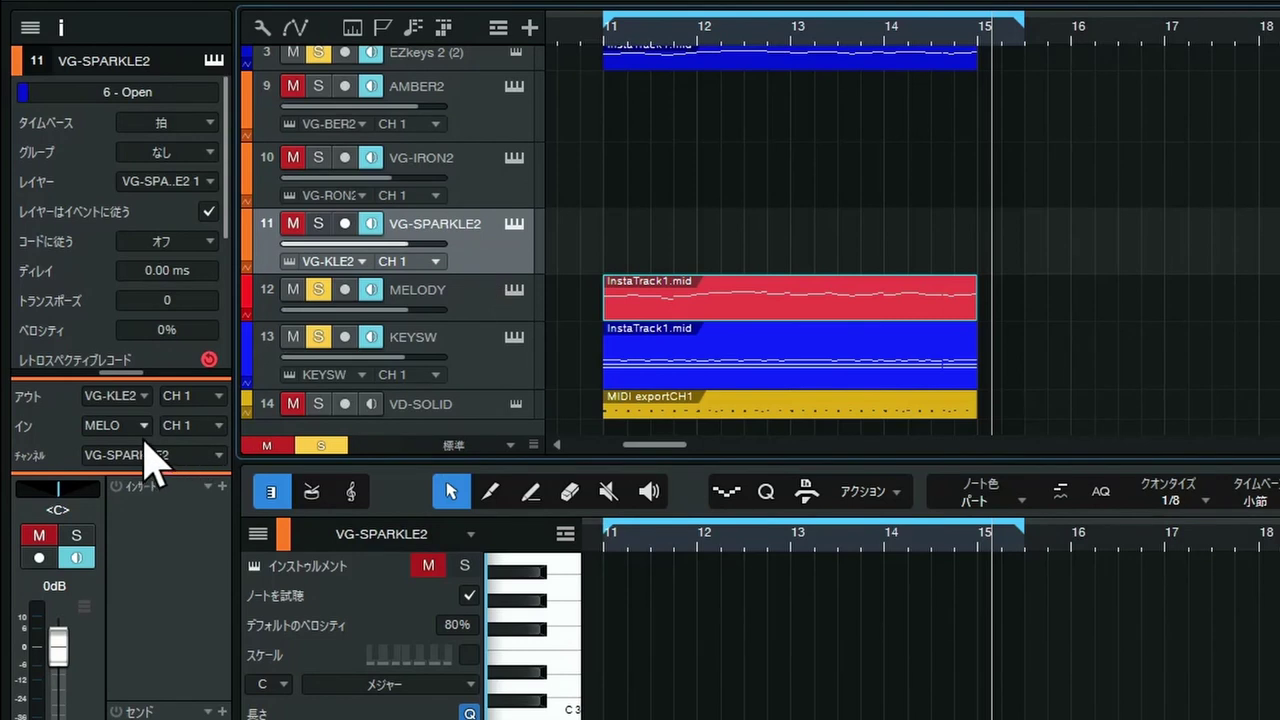
{"action": "left_click", "coordinate": [479, 300]}
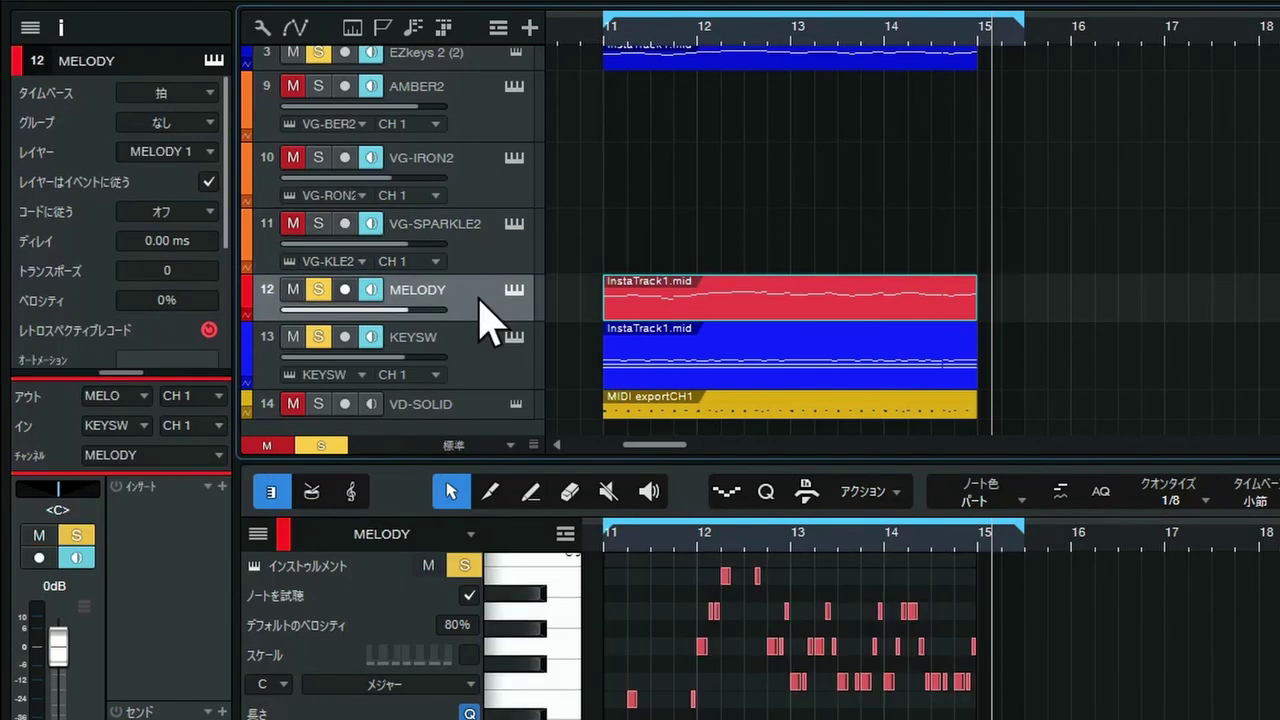
{"action": "left_click", "coordinate": [474, 258]}
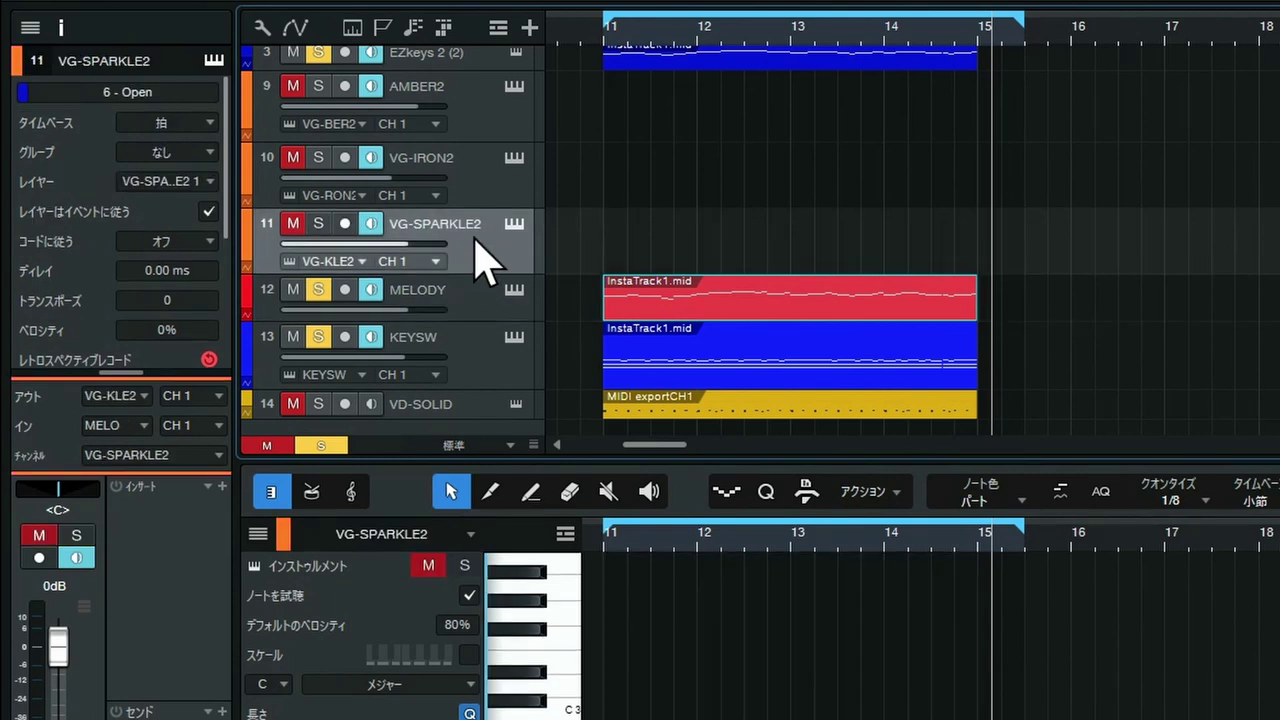
{"action": "key", "text": "Up"}
{"action": "key", "text": "Up"}
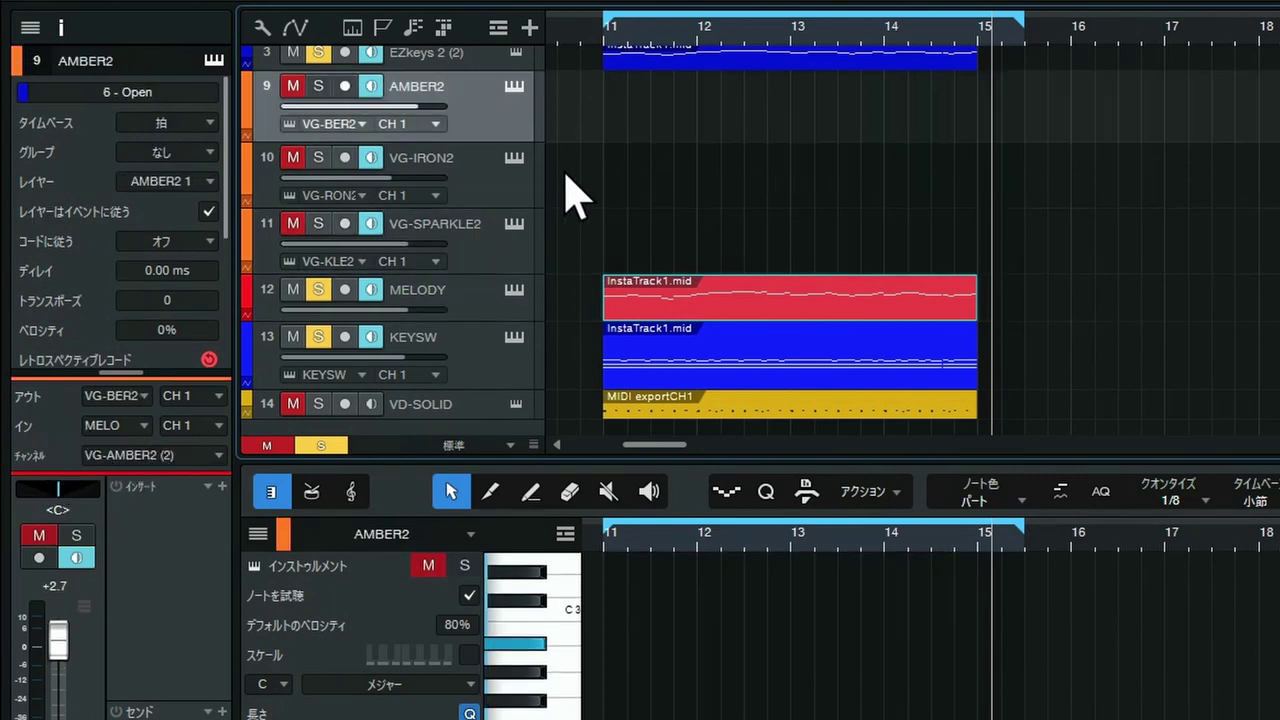
Step: Solo AMBER2, turn off the EZkeys 2 (2) solo, and play the phrase from just before bar 11
{"action": "left_click", "coordinate": [593, 34]}
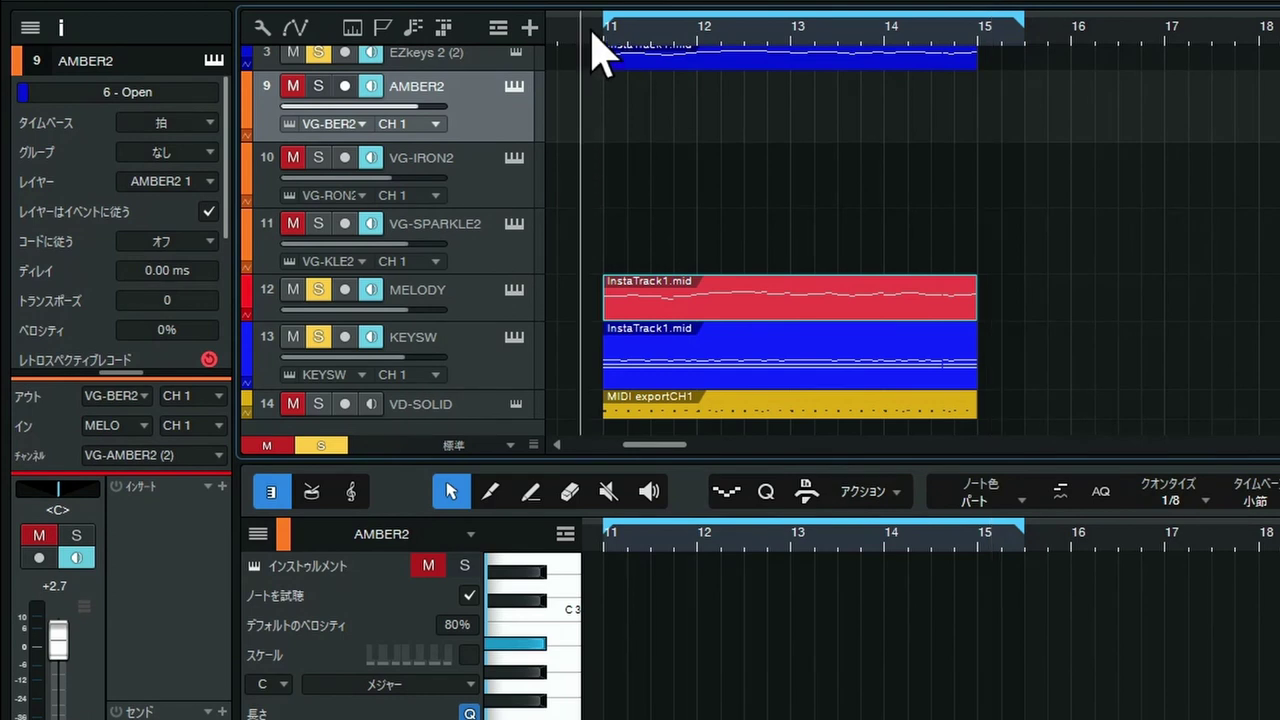
{"action": "left_click", "coordinate": [318, 86]}
{"action": "scroll", "coordinate": [350, 160], "scroll_direction": "up", "scroll_amount": 1}
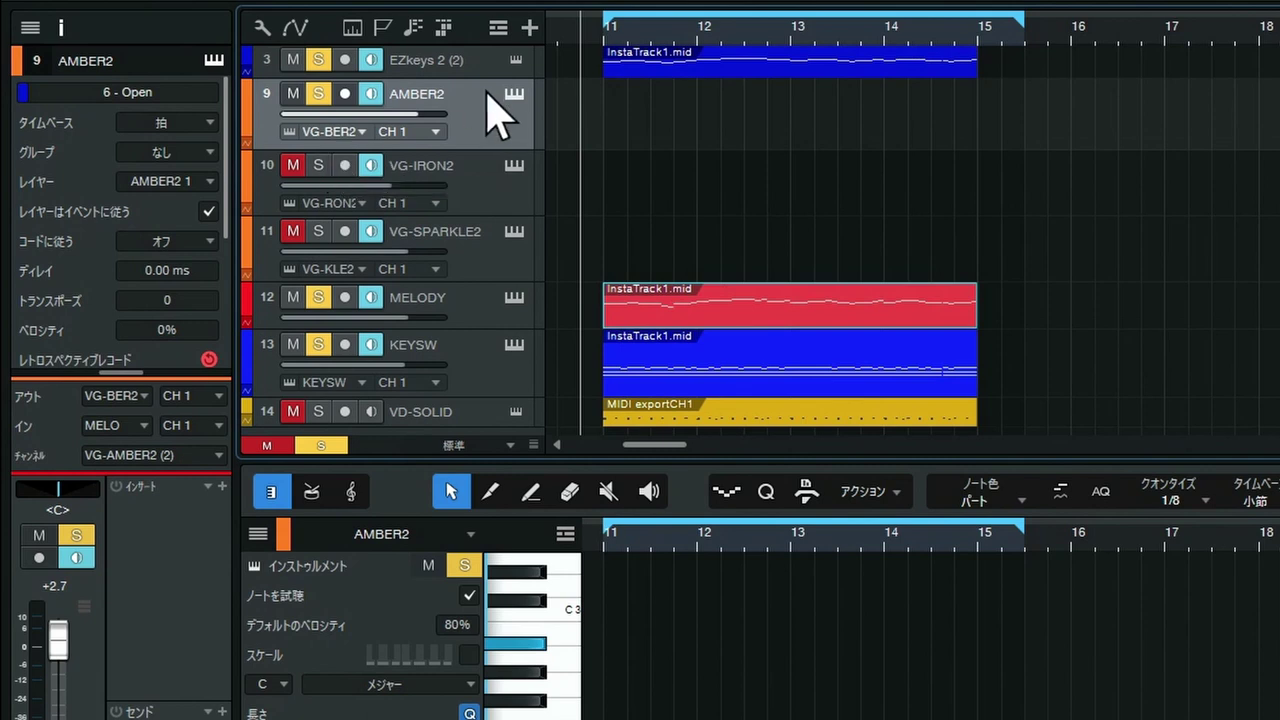
{"action": "key", "text": "space"}
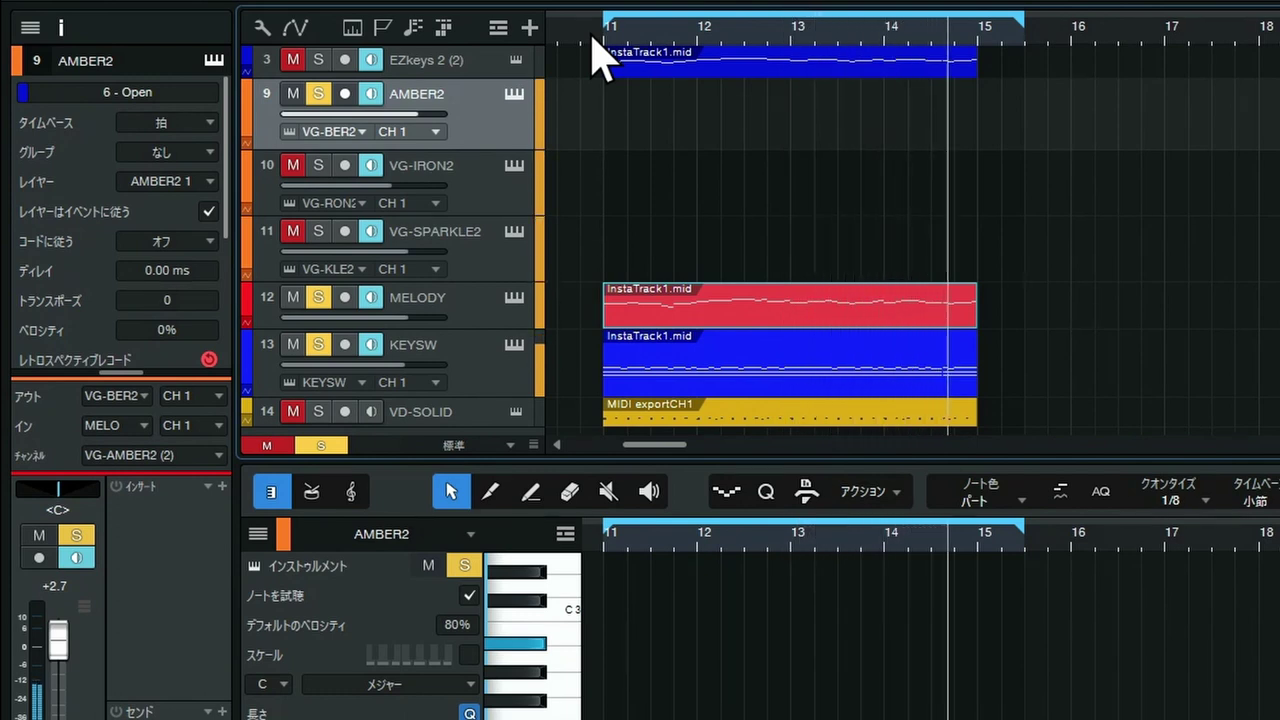
{"action": "key", "text": "space"}
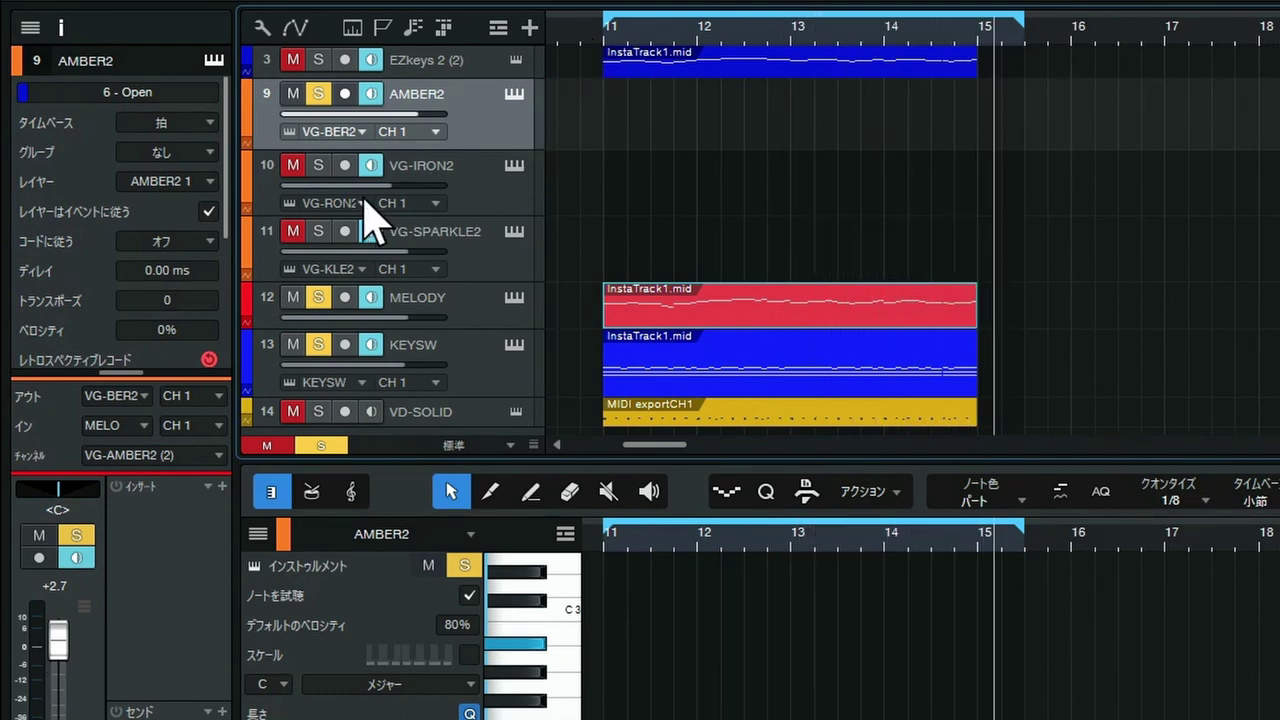
Step: Solo VG-IRON2 in place of AMBER2 and play the phrase from just before bar 11
{"action": "left_click", "coordinate": [318, 165]}
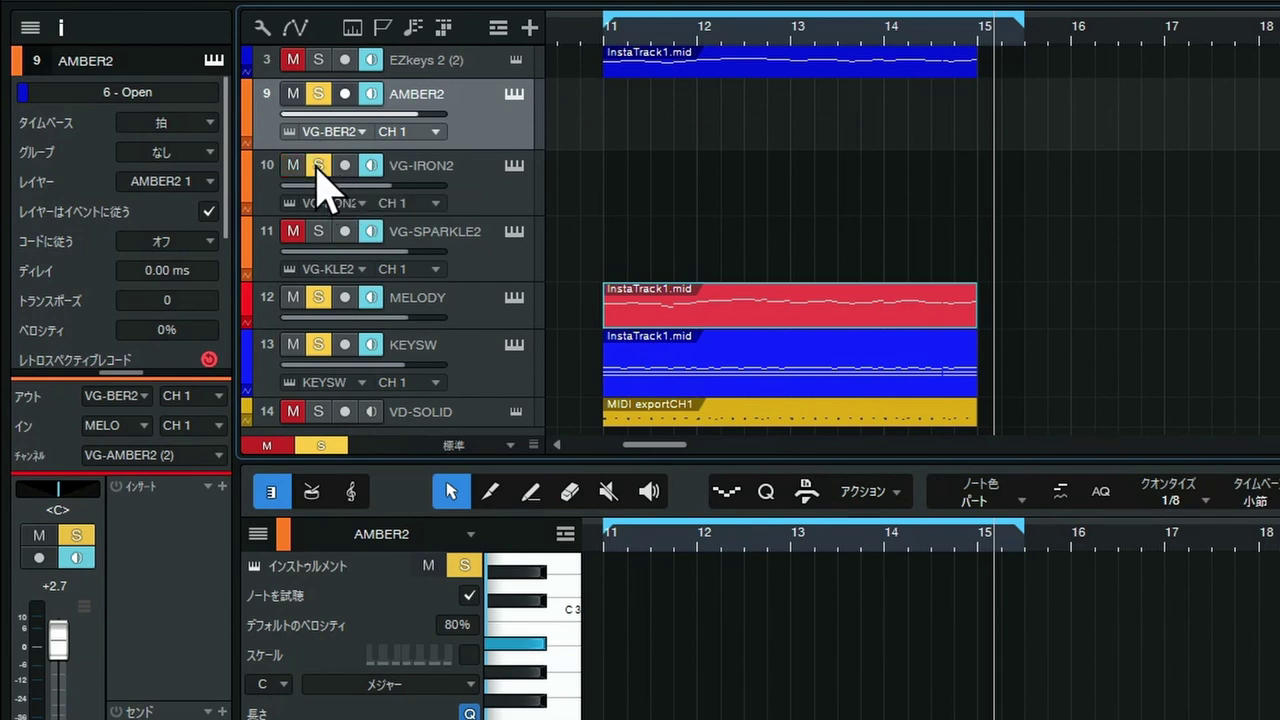
{"action": "left_click", "coordinate": [294, 93]}
{"action": "left_click", "coordinate": [592, 52]}
{"action": "key", "text": "space"}
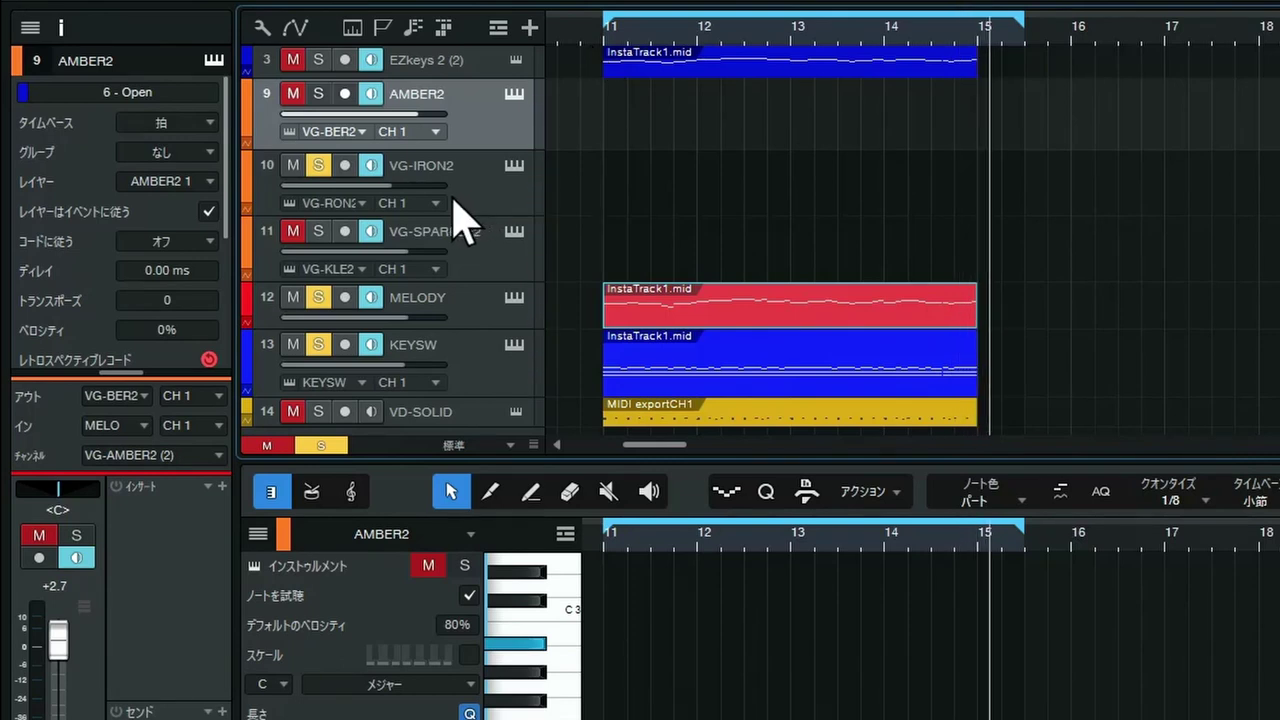
Step: Solo VG-SPARKLE2 in place of VG-IRON2, play the phrase from just before bar 11, and stop playback
{"action": "left_click", "coordinate": [318, 231]}
{"action": "left_click", "coordinate": [318, 165]}
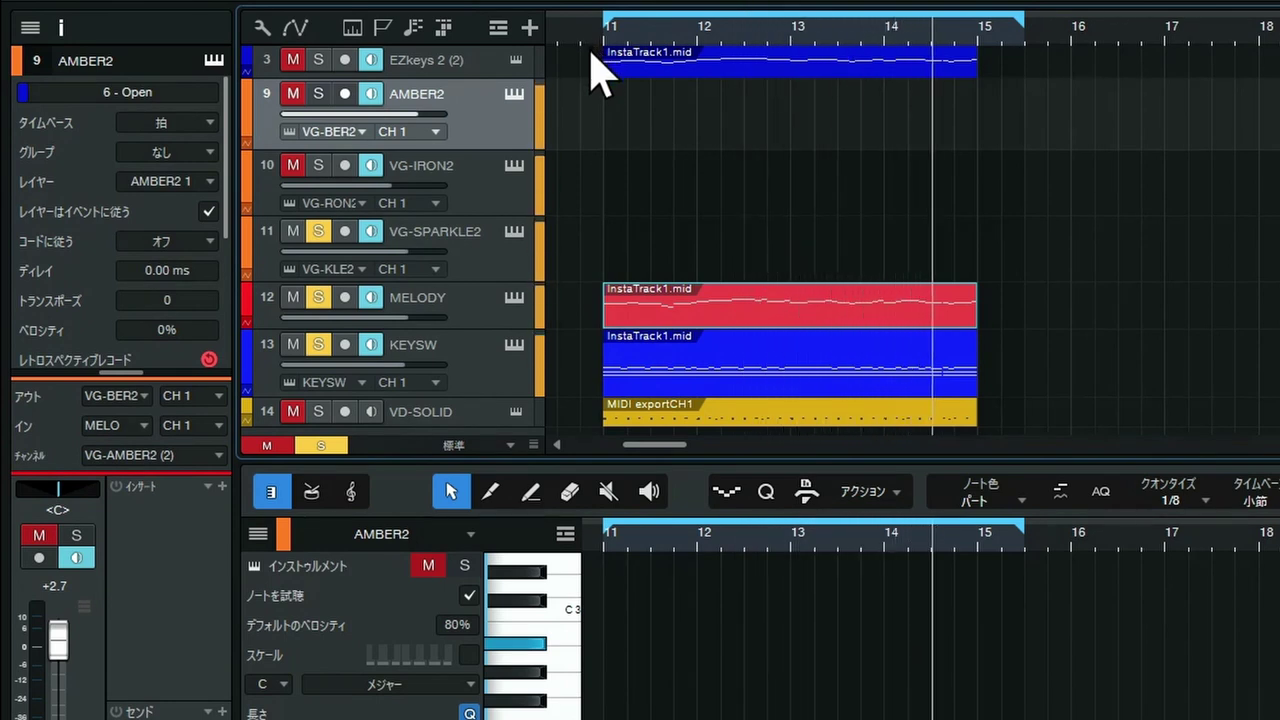
{"action": "key", "text": "space"}
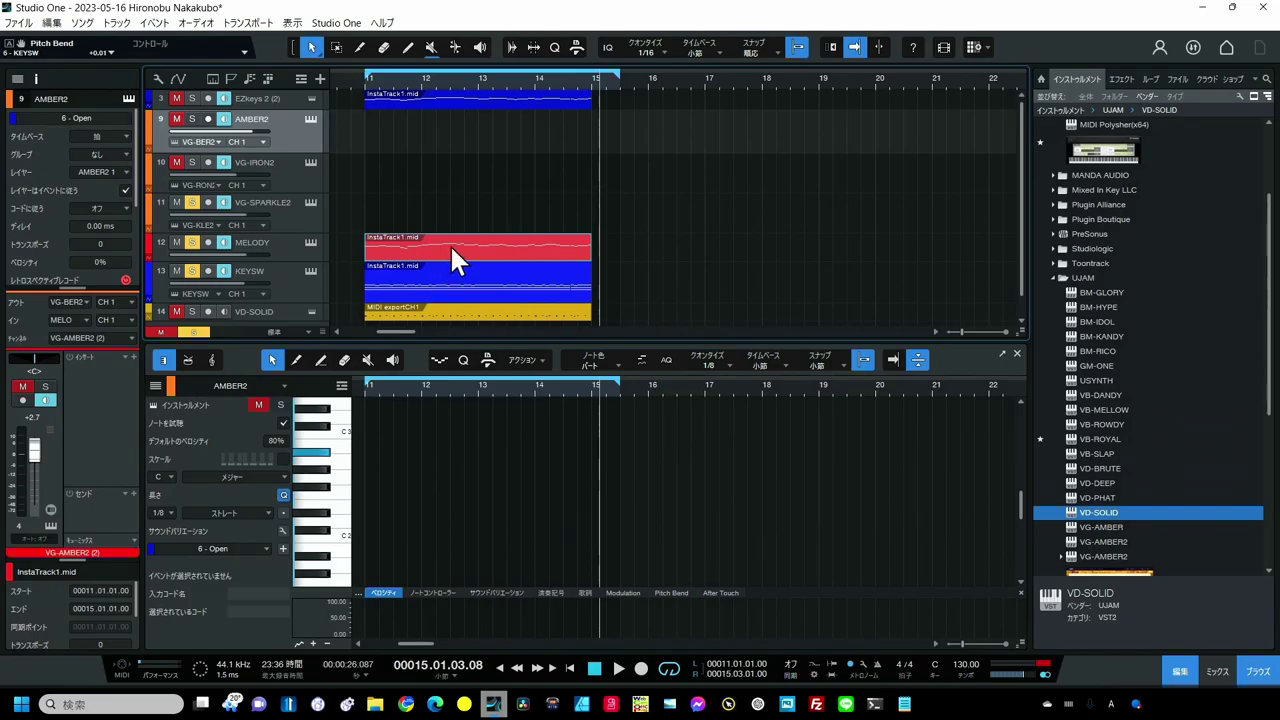
Step: Review the MELODY and KEYSW clips and the guitar tracks AMBER2, VG-IRON2 and VG-SPARKLE2 that they drive
{"action": "left_click", "coordinate": [451, 249]}
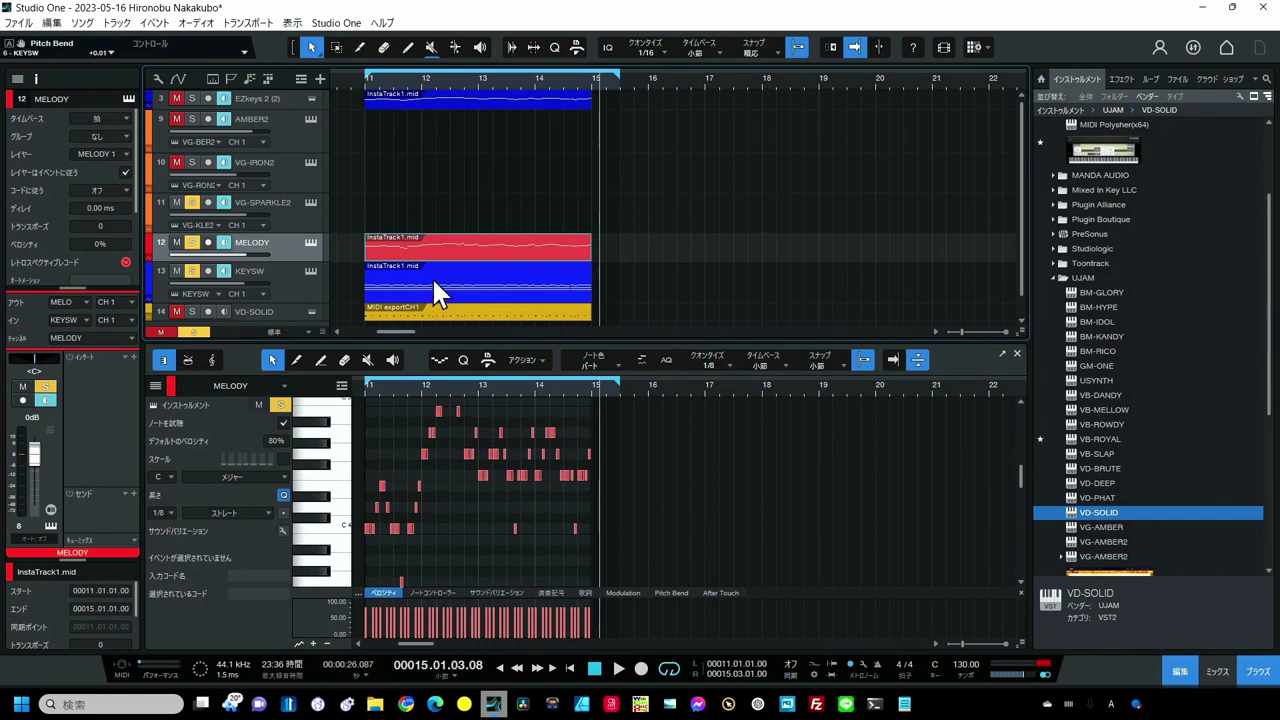
{"action": "left_click", "coordinate": [433, 282]}
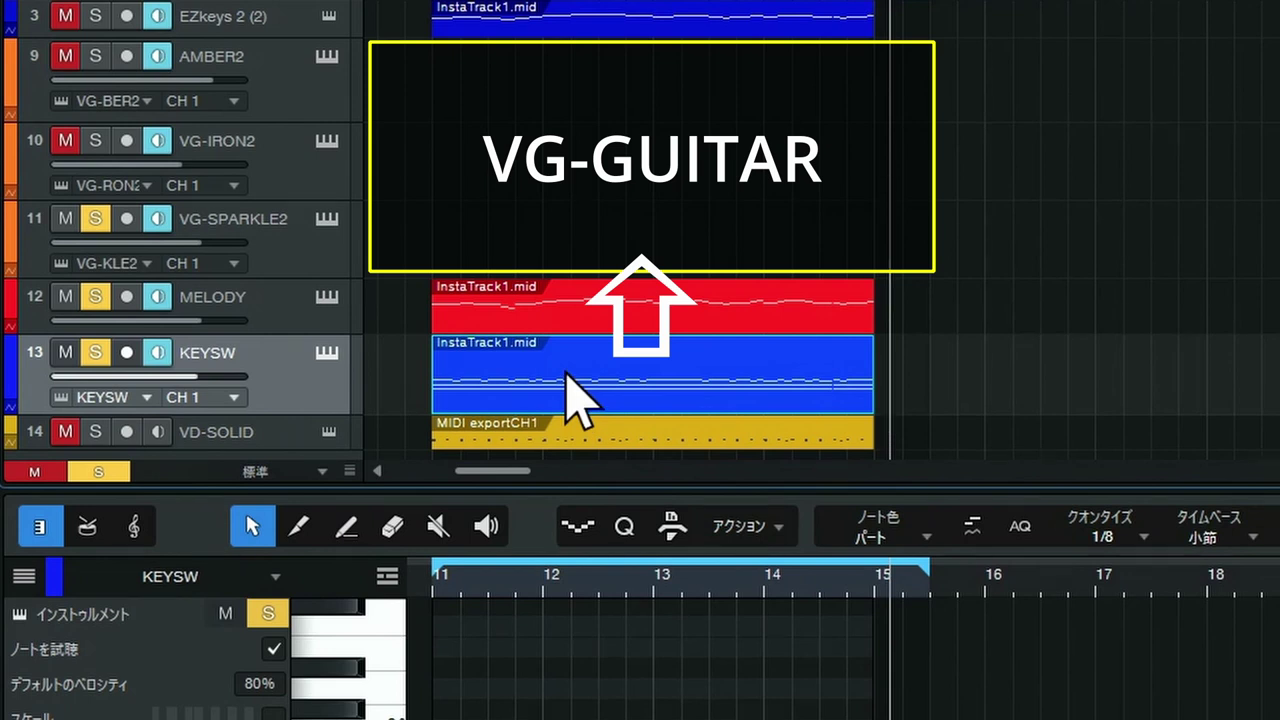
{"action": "left_click", "coordinate": [583, 322]}
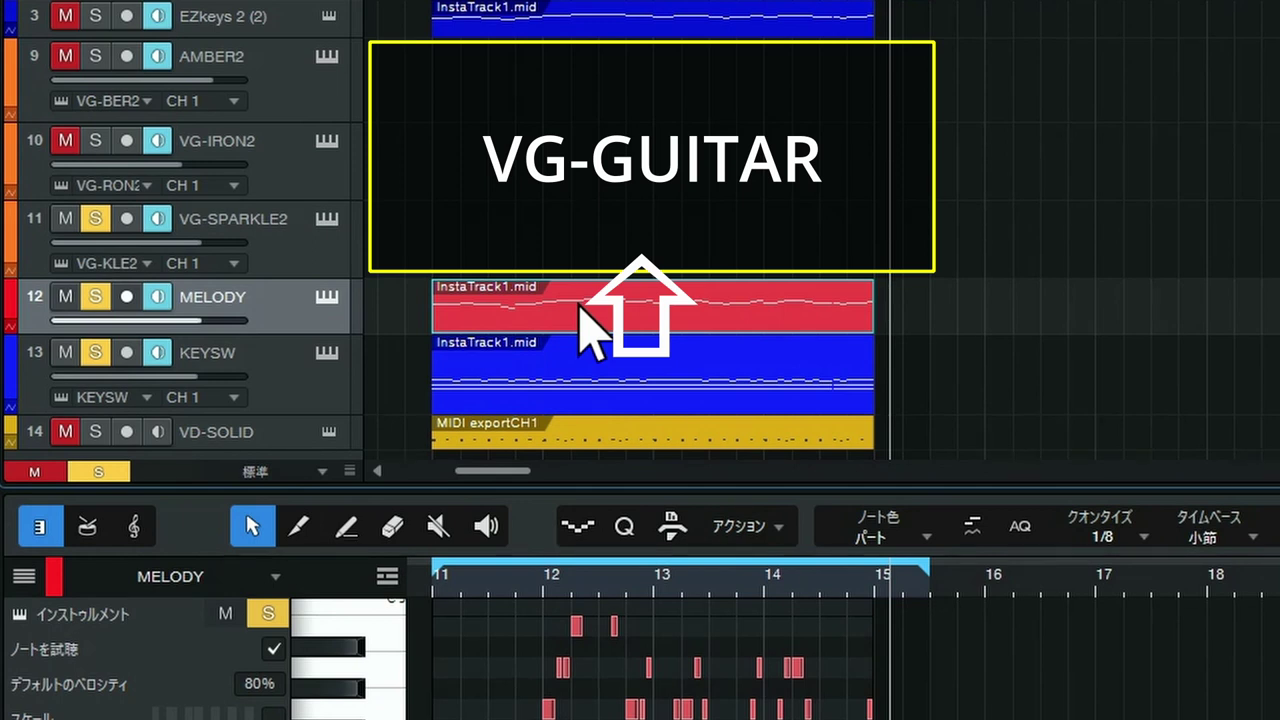
{"action": "left_click", "coordinate": [285, 80]}
{"action": "left_click", "coordinate": [281, 157]}
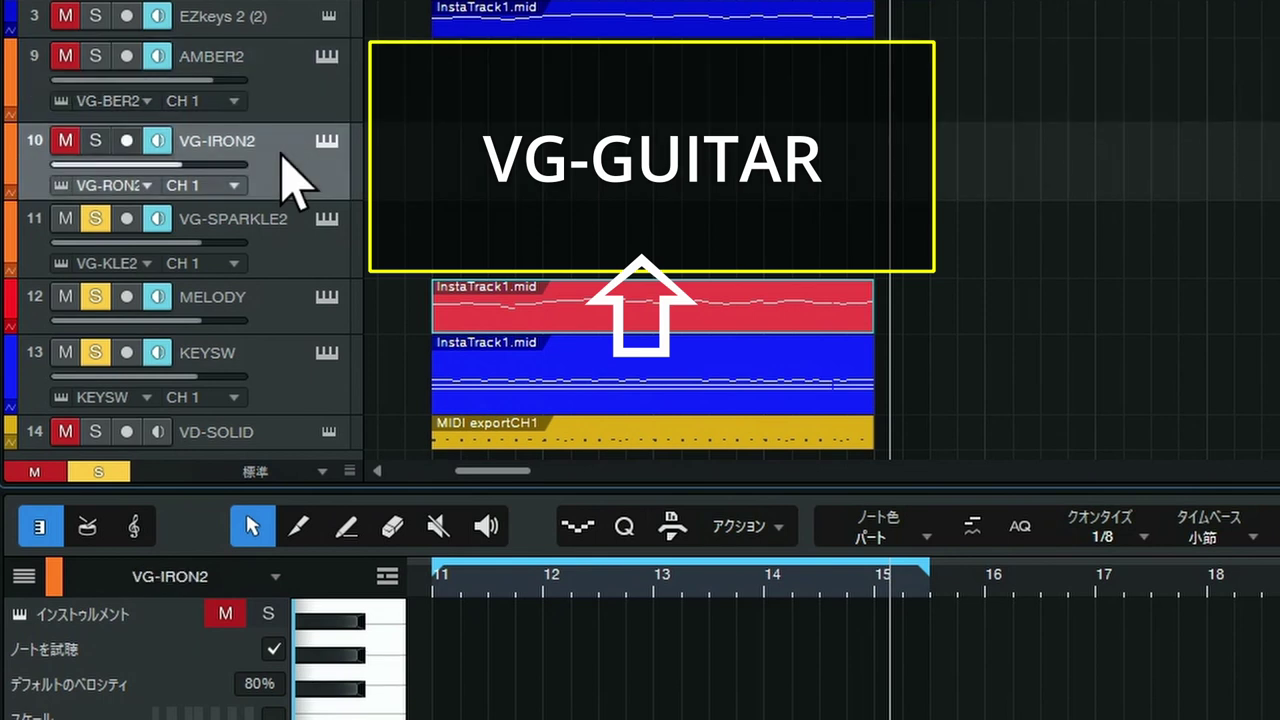
{"action": "left_click", "coordinate": [271, 245]}
{"action": "left_click", "coordinate": [290, 63]}
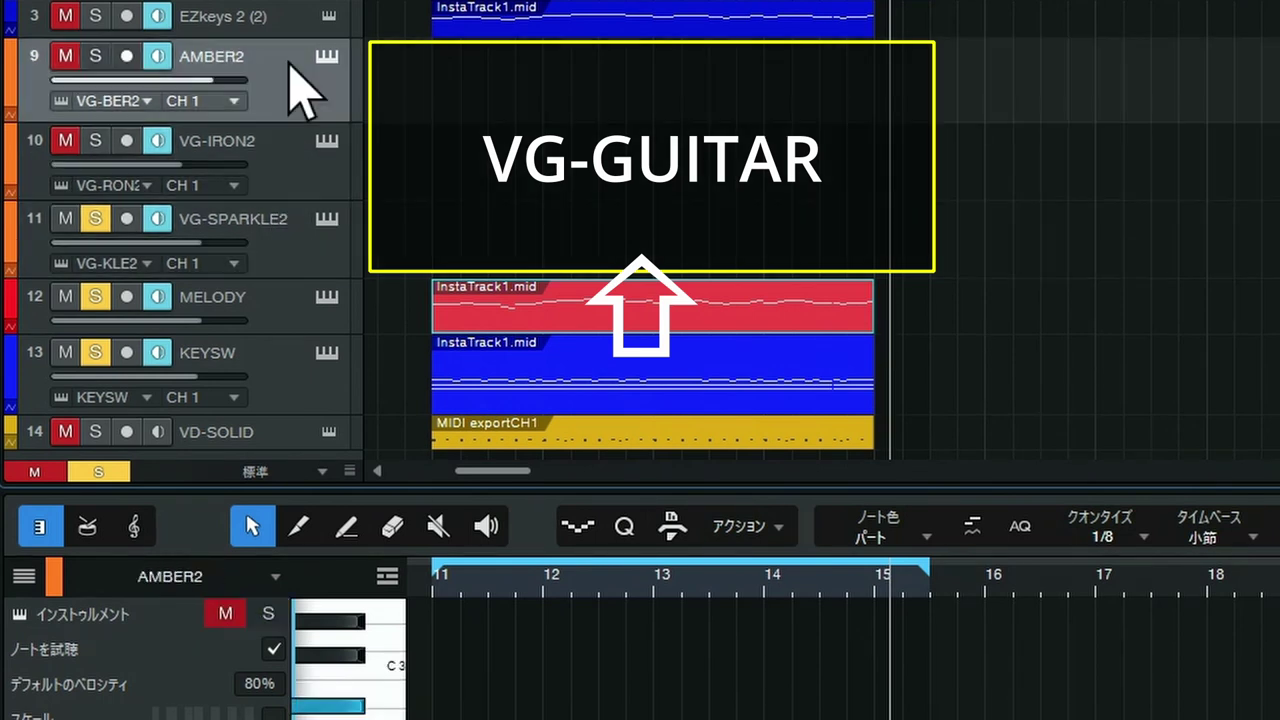
{"action": "left_click", "coordinate": [275, 152]}
Step: Mute the VG-SPARKLE2 track
{"action": "left_click", "coordinate": [275, 268]}
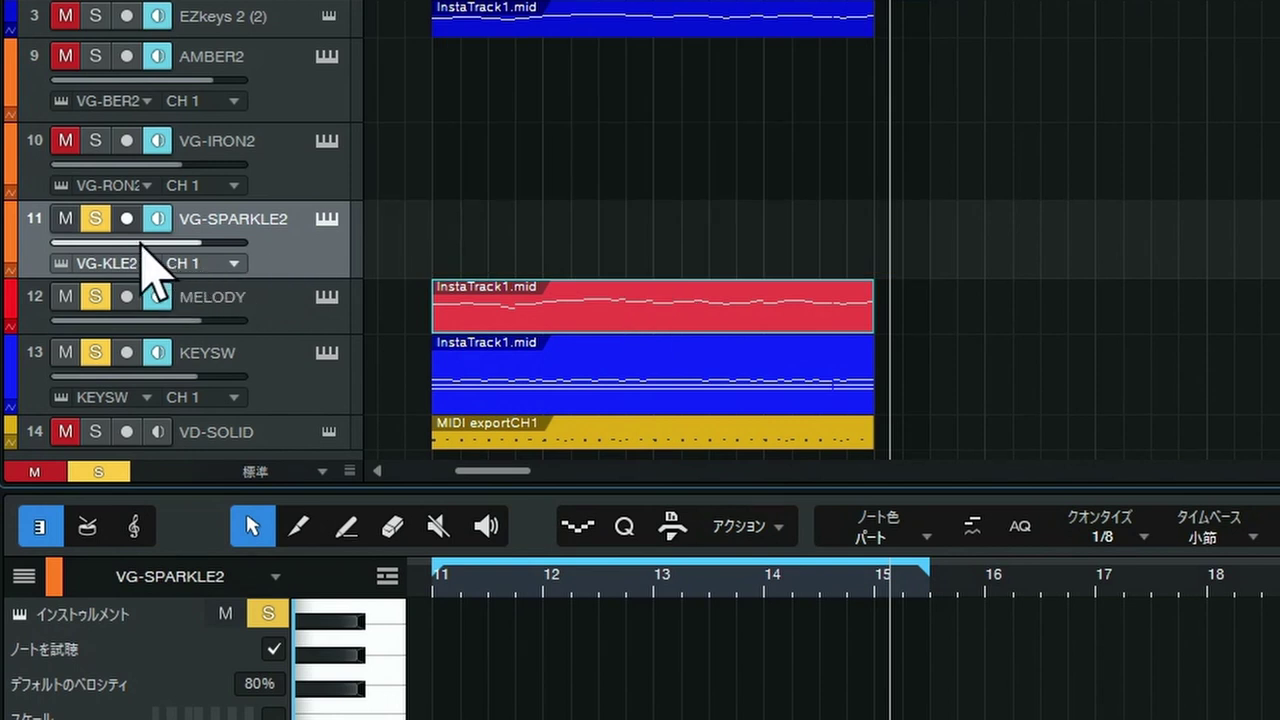
{"action": "left_click", "coordinate": [65, 218]}
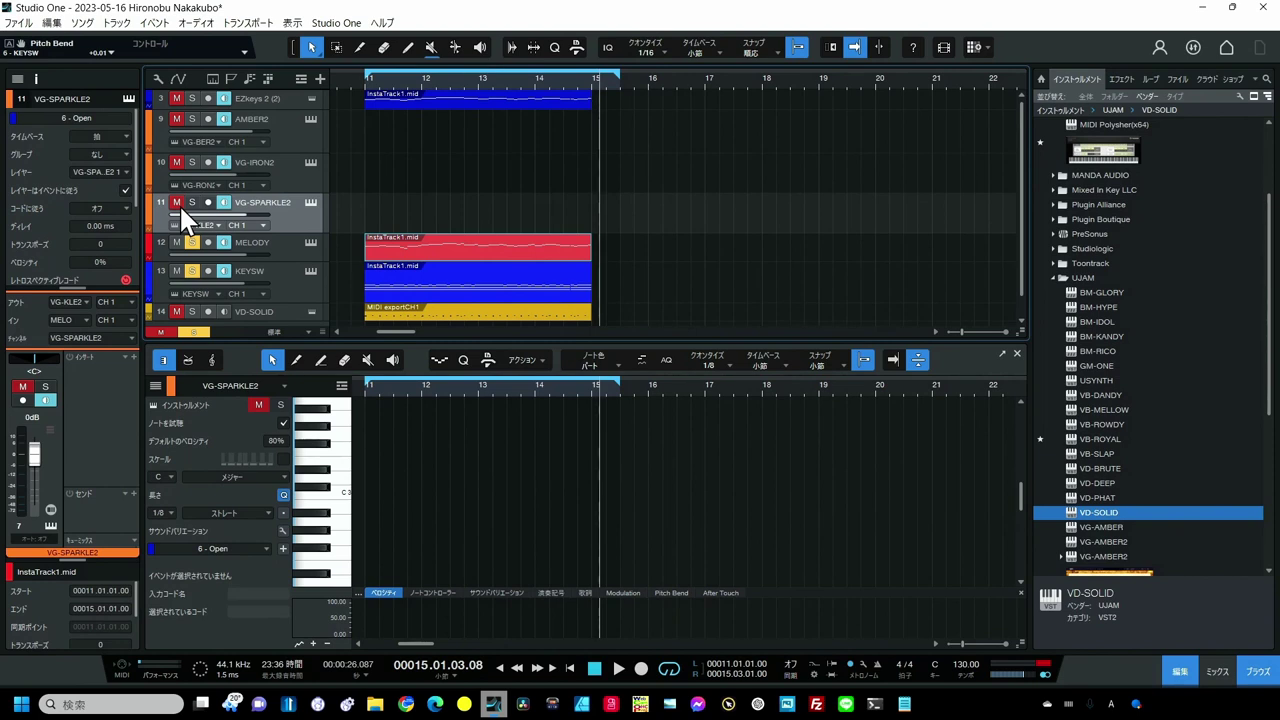
{"action": "mouse_move", "coordinate": [183, 216]}
Step: Delete the InstaTrack1.mid clip from the KEYSW track and select the clip on the MELODY track
{"action": "left_click", "coordinate": [417, 266]}
{"action": "scroll", "coordinate": [417, 264], "scroll_direction": "down", "scroll_amount": 1}
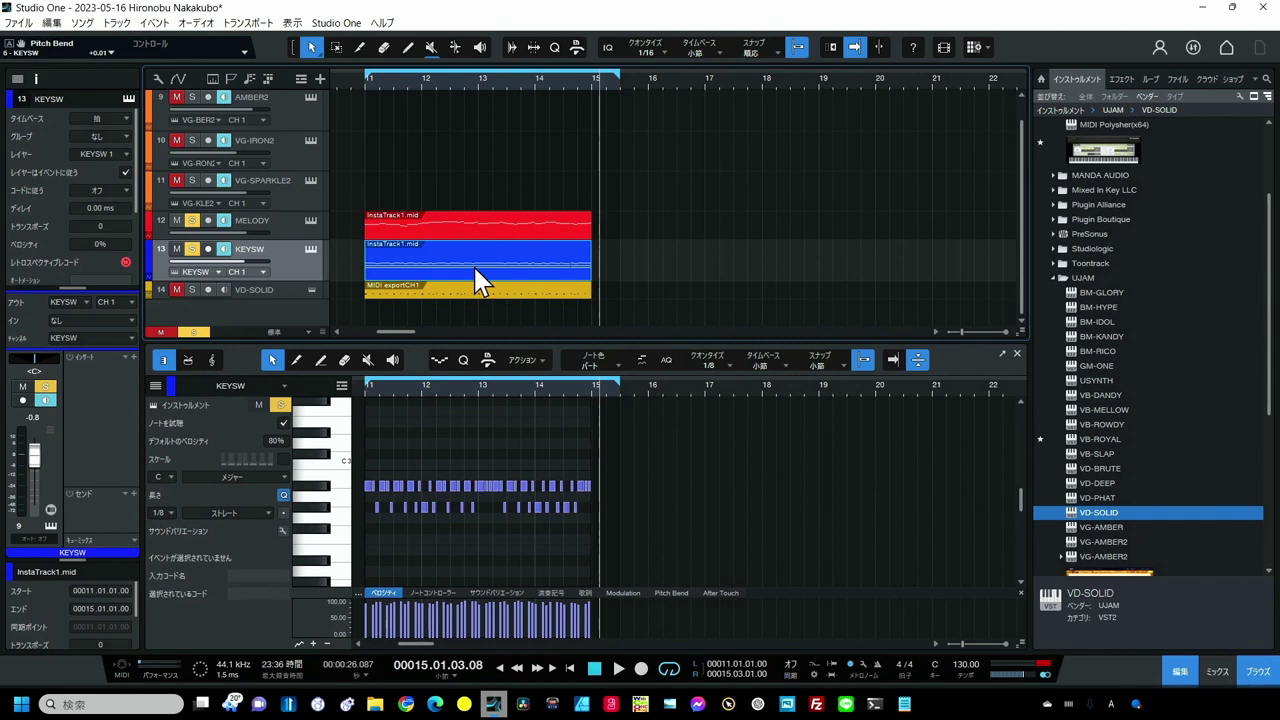
{"action": "key", "text": "Delete"}
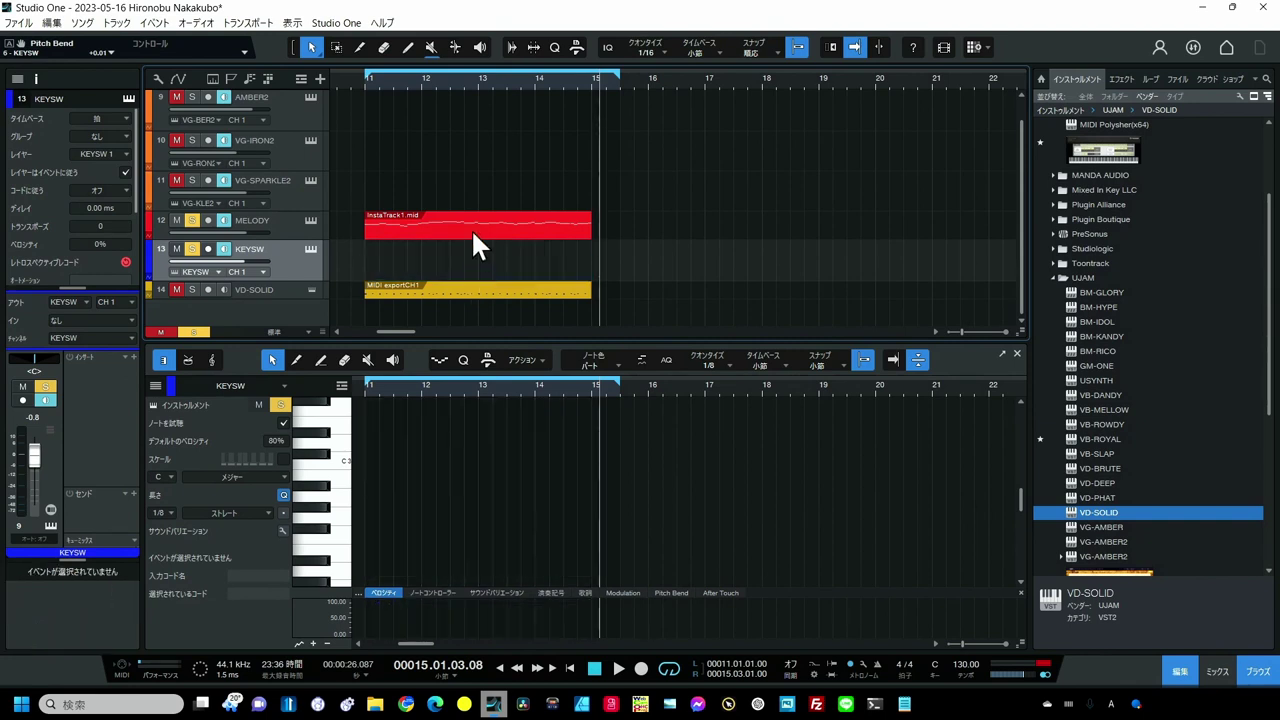
{"action": "left_click", "coordinate": [471, 228]}
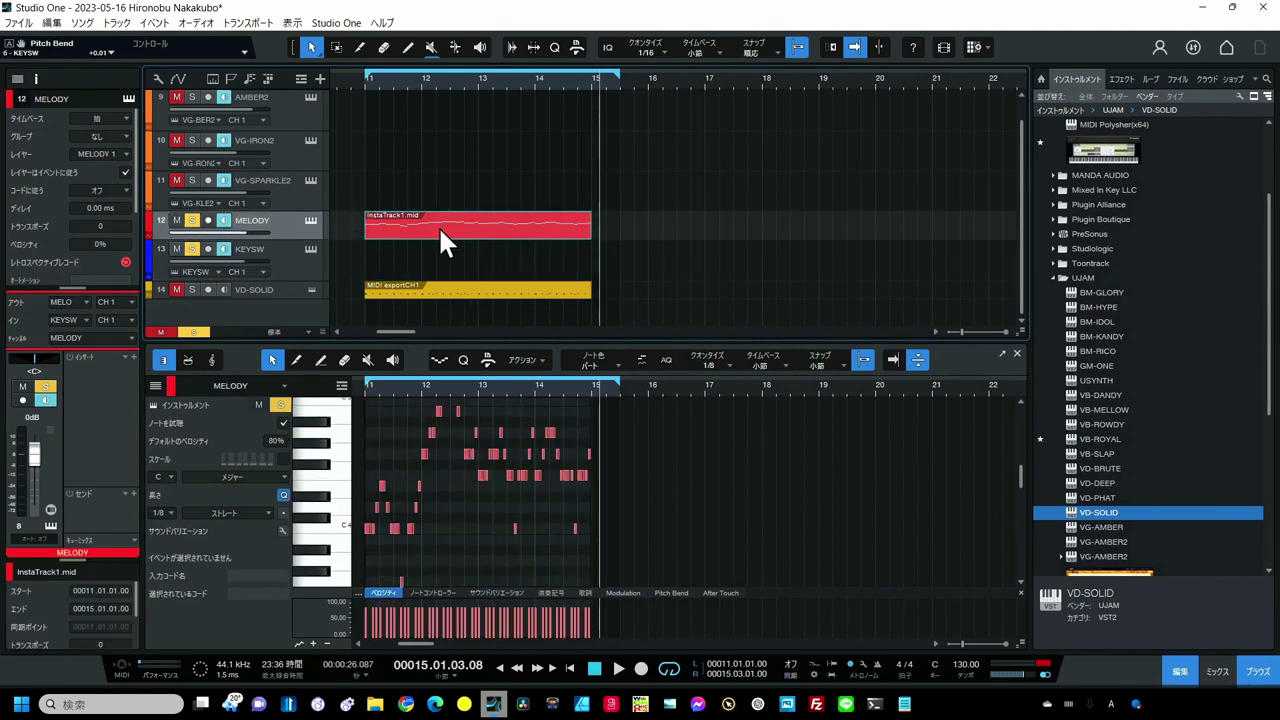
Step: Copy the MELODY track's InstaTrack1.mid clip onto the KEYSW track at bar 11 and enlarge the note editor
{"action": "left_click_drag", "start_coordinate": [438, 225], "coordinate": [440, 243]}
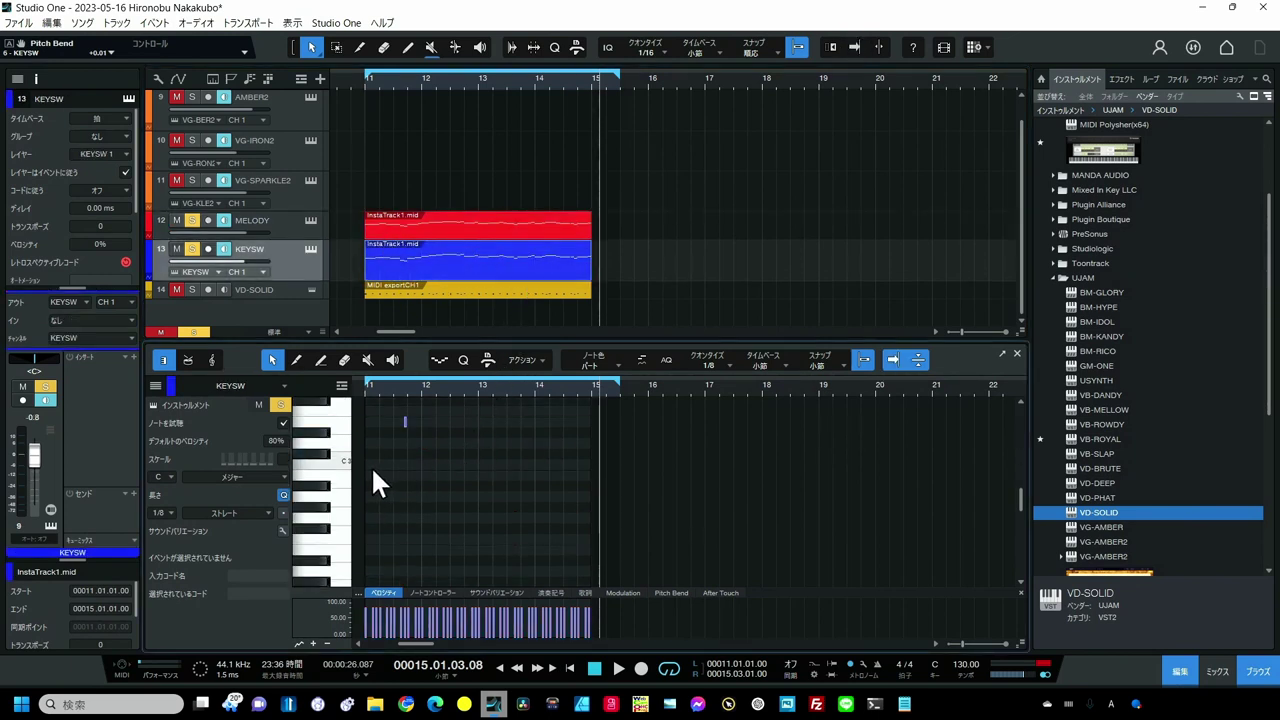
{"action": "scroll", "coordinate": [368, 510], "scroll_direction": "up", "scroll_amount": 2}
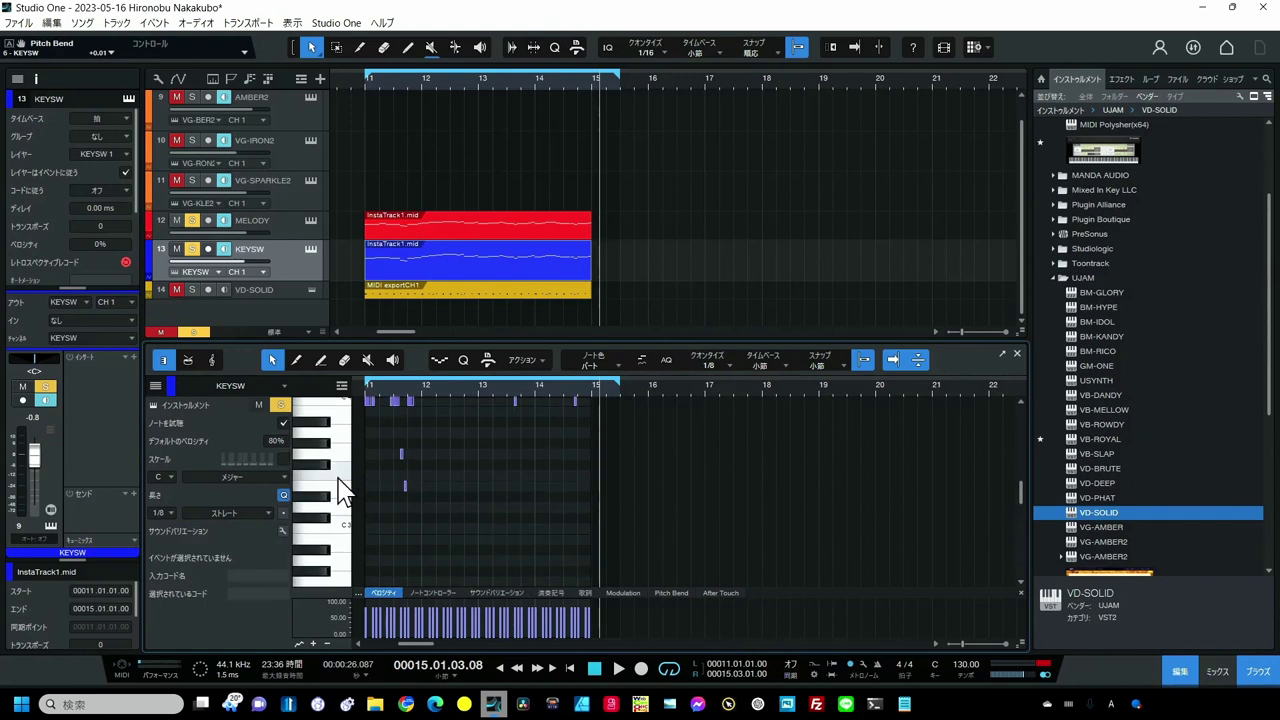
{"action": "scroll", "coordinate": [340, 490], "scroll_direction": "down", "scroll_amount": 5}
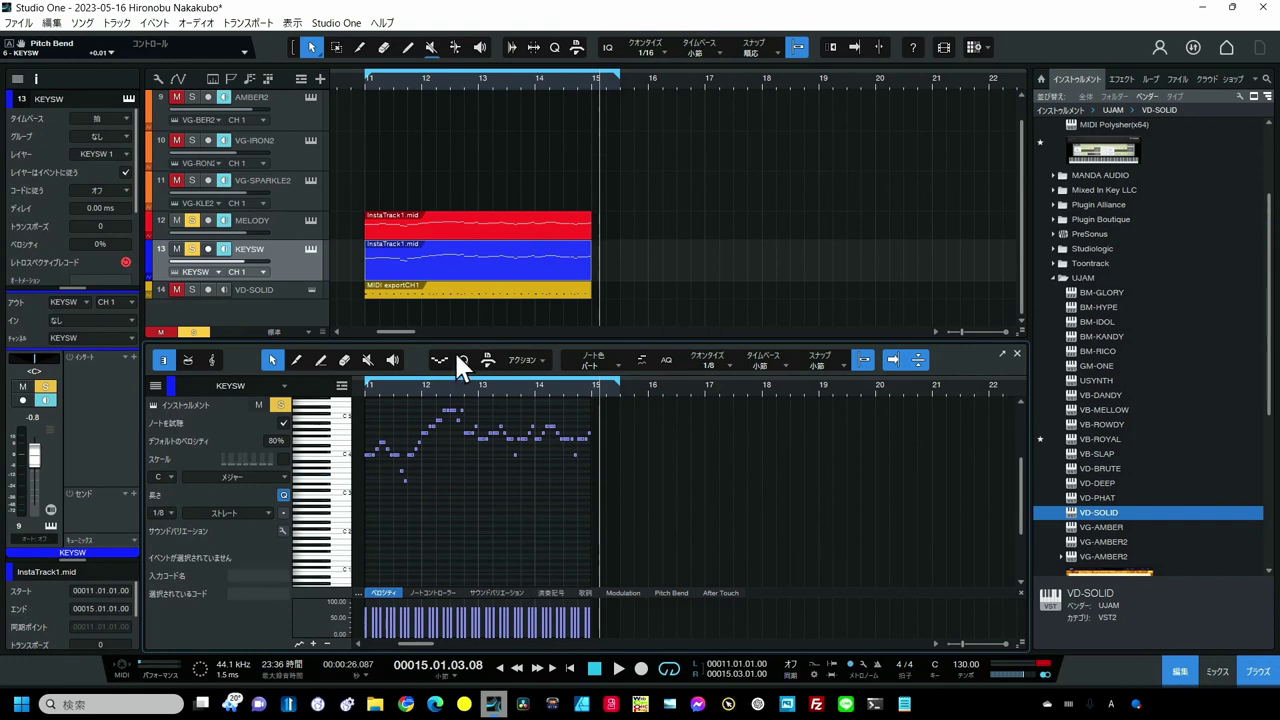
{"action": "left_click_drag", "start_coordinate": [463, 341], "coordinate": [463, 297]}
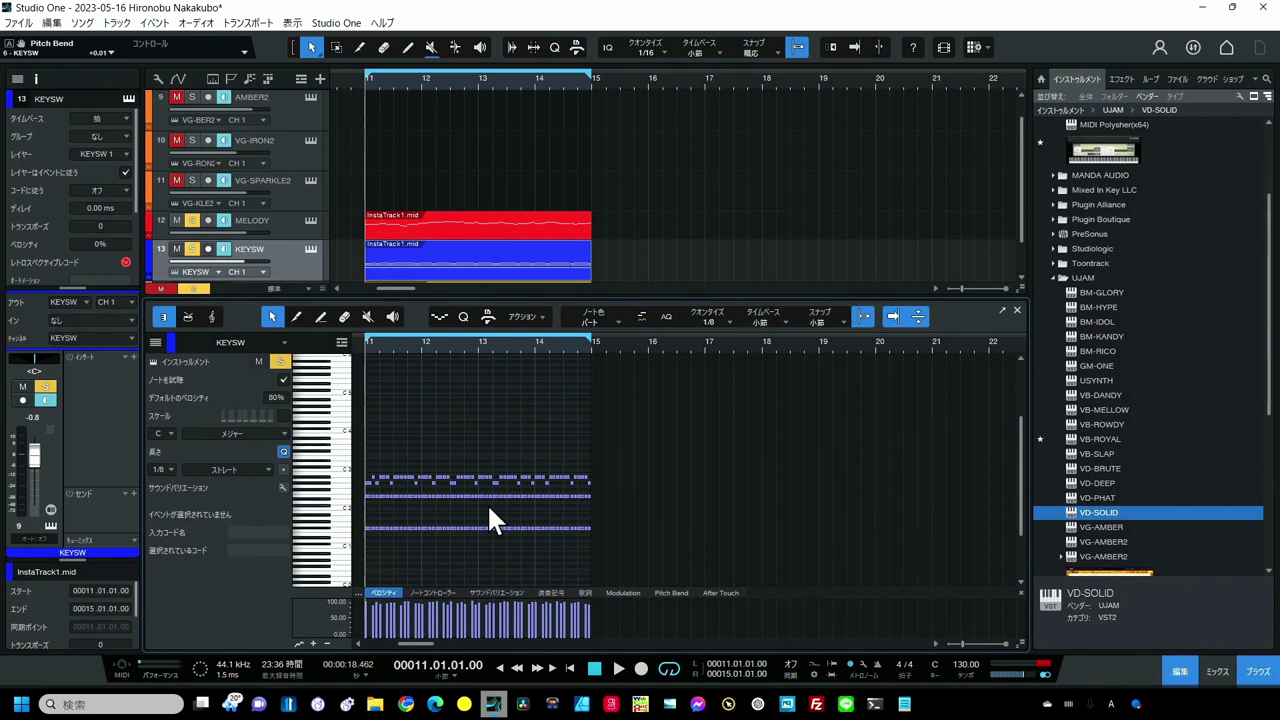
Step: Examine the command list of the macro AMBER2メロディー別TRACK正確 and close the macro organizer
{"action": "key", "text": "ctrl+alt+m"}
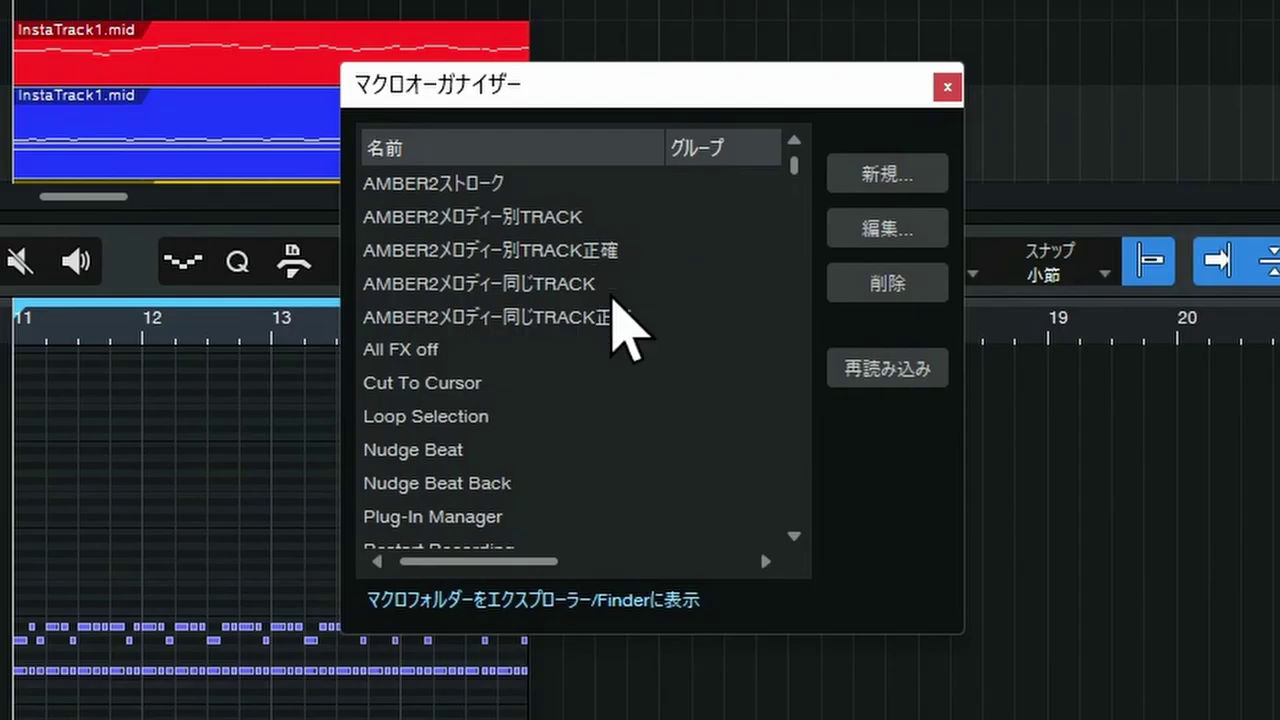
{"action": "left_click", "coordinate": [600, 254]}
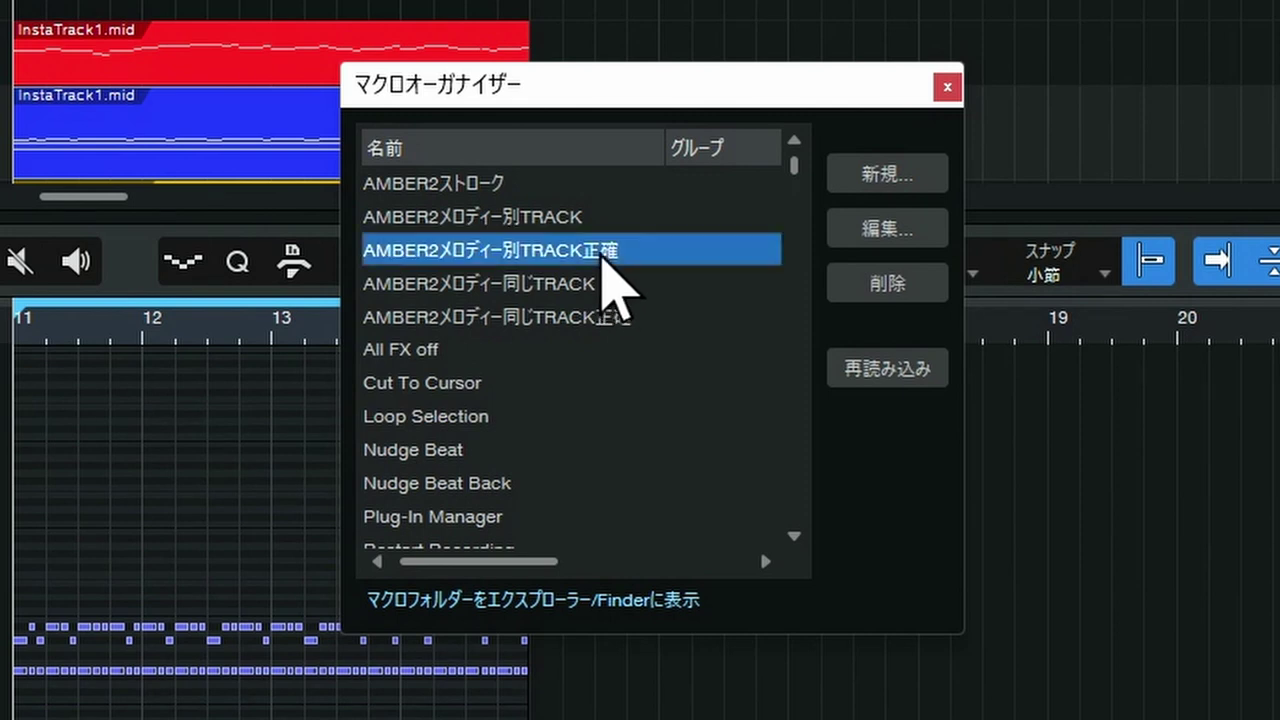
{"action": "left_click", "coordinate": [910, 238]}
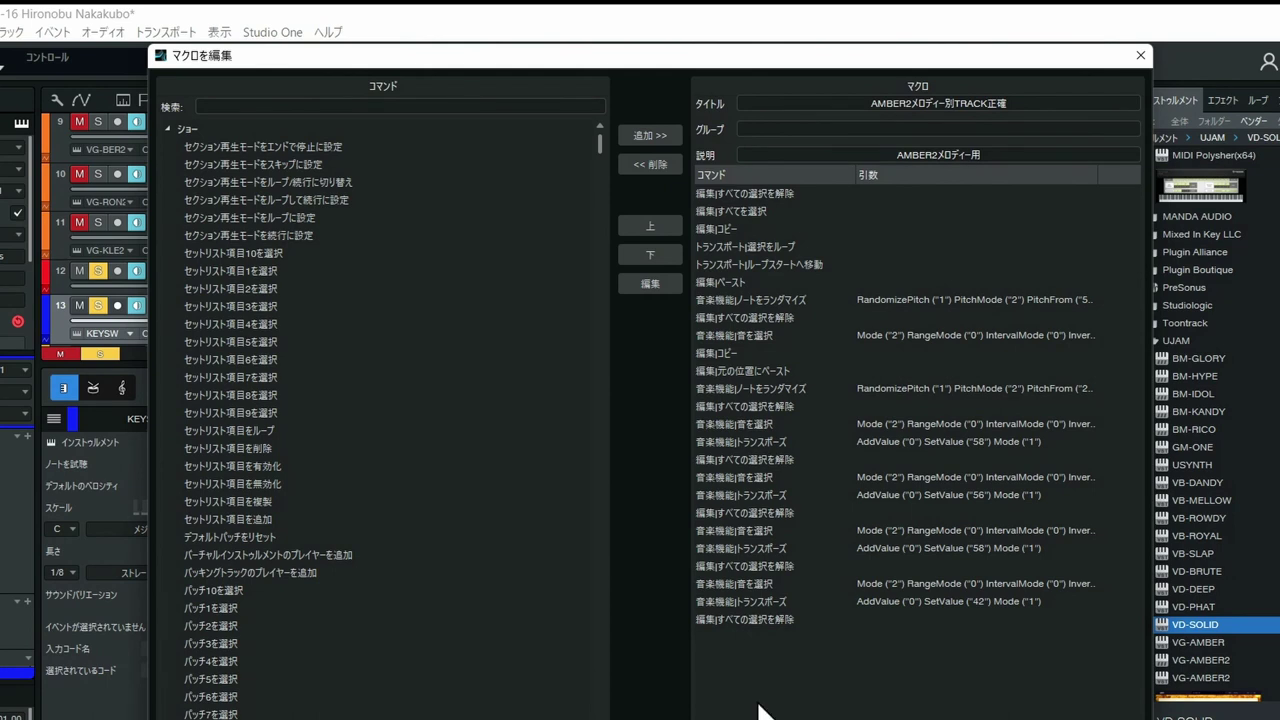
{"action": "left_click", "coordinate": [1141, 55]}
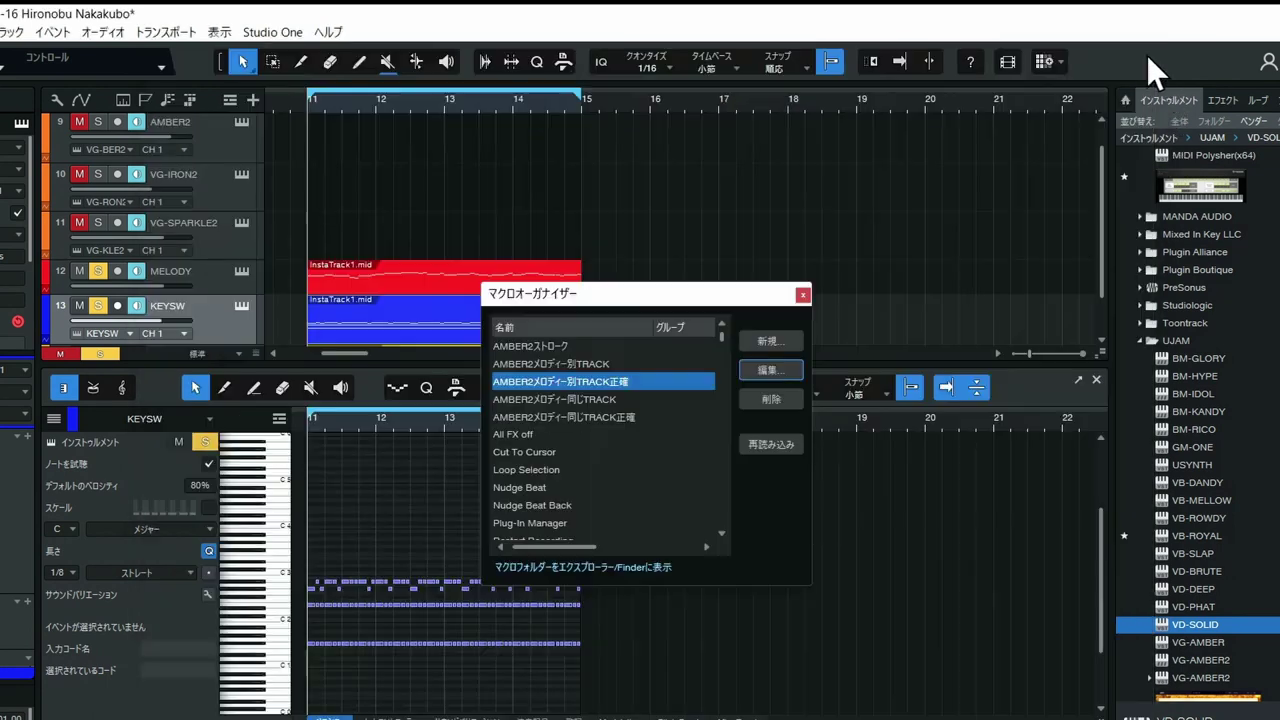
{"action": "left_click", "coordinate": [802, 296]}
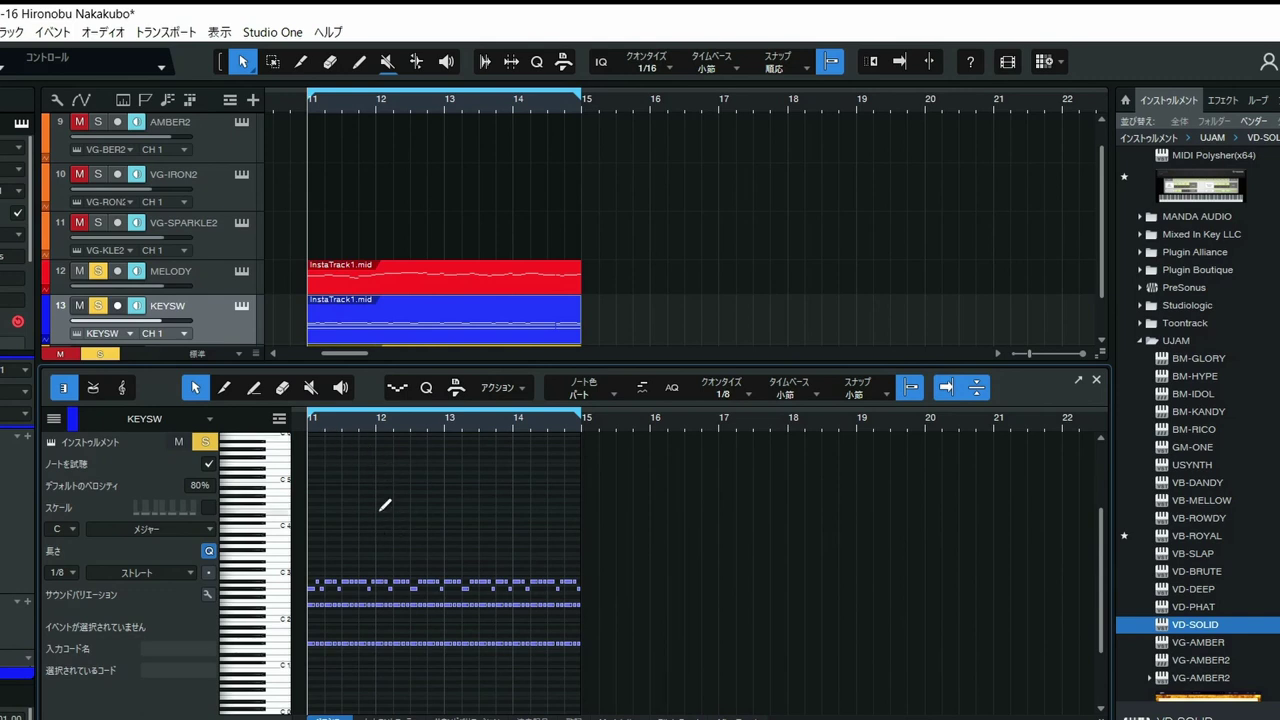
Step: Transpose all Half MUTE key-switch notes in the KEYSW clip up two semitones onto the OPEN row
{"action": "scroll", "coordinate": [384, 505], "scroll_direction": "up", "scroll_amount": 4}
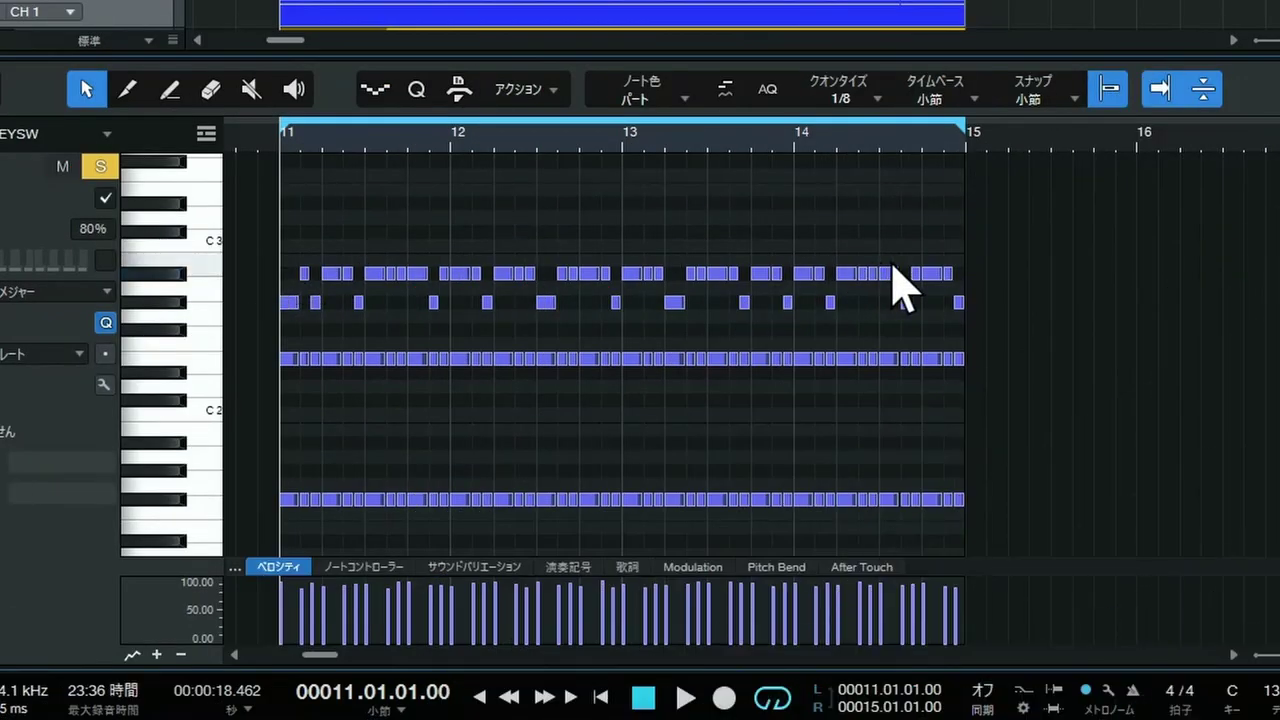
{"action": "left_click_drag", "start_coordinate": [943, 264], "coordinate": [297, 290]}
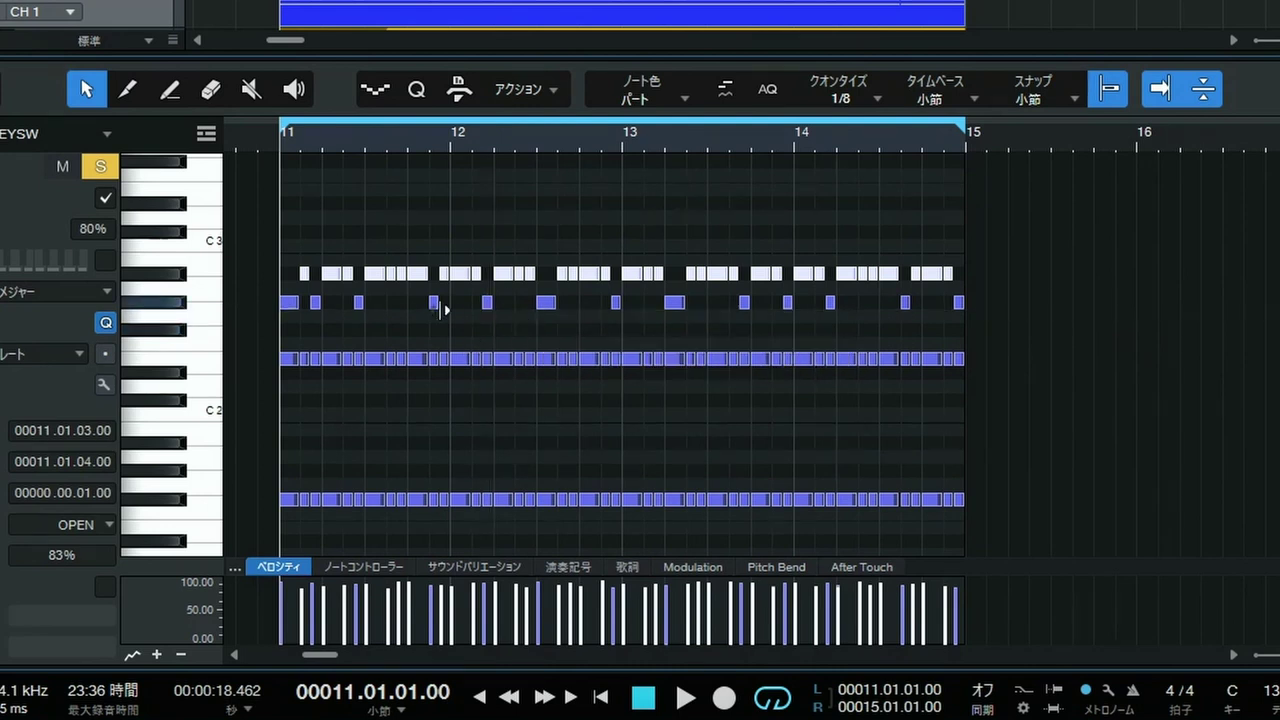
{"action": "left_click", "coordinate": [300, 328]}
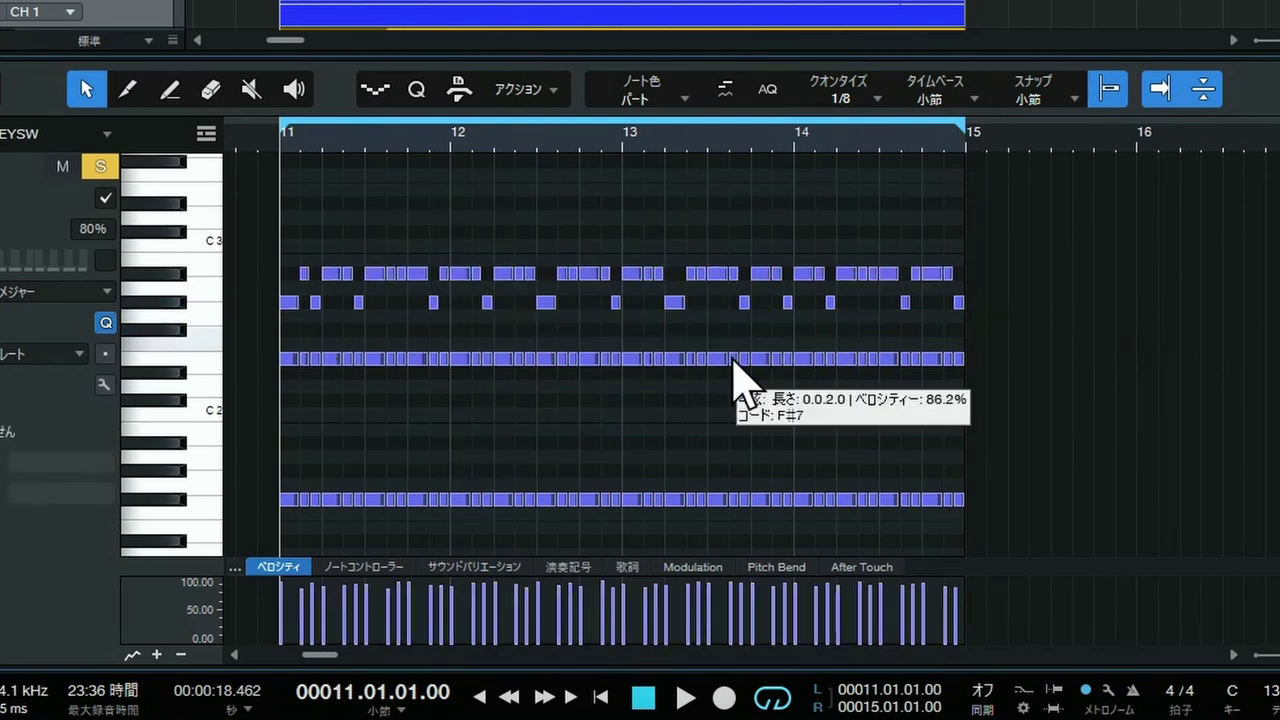
{"action": "left_click_drag", "start_coordinate": [988, 290], "coordinate": [271, 321]}
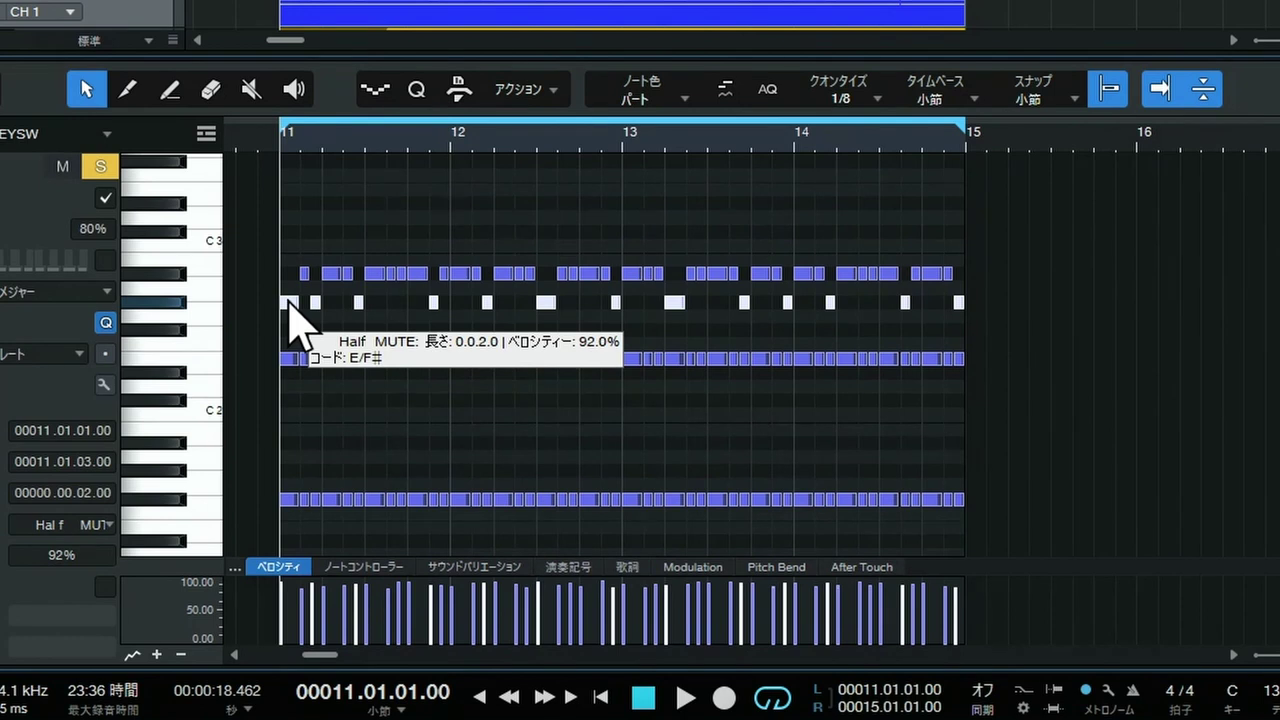
{"action": "key", "text": "Up"}
{"action": "key", "text": "Up"}
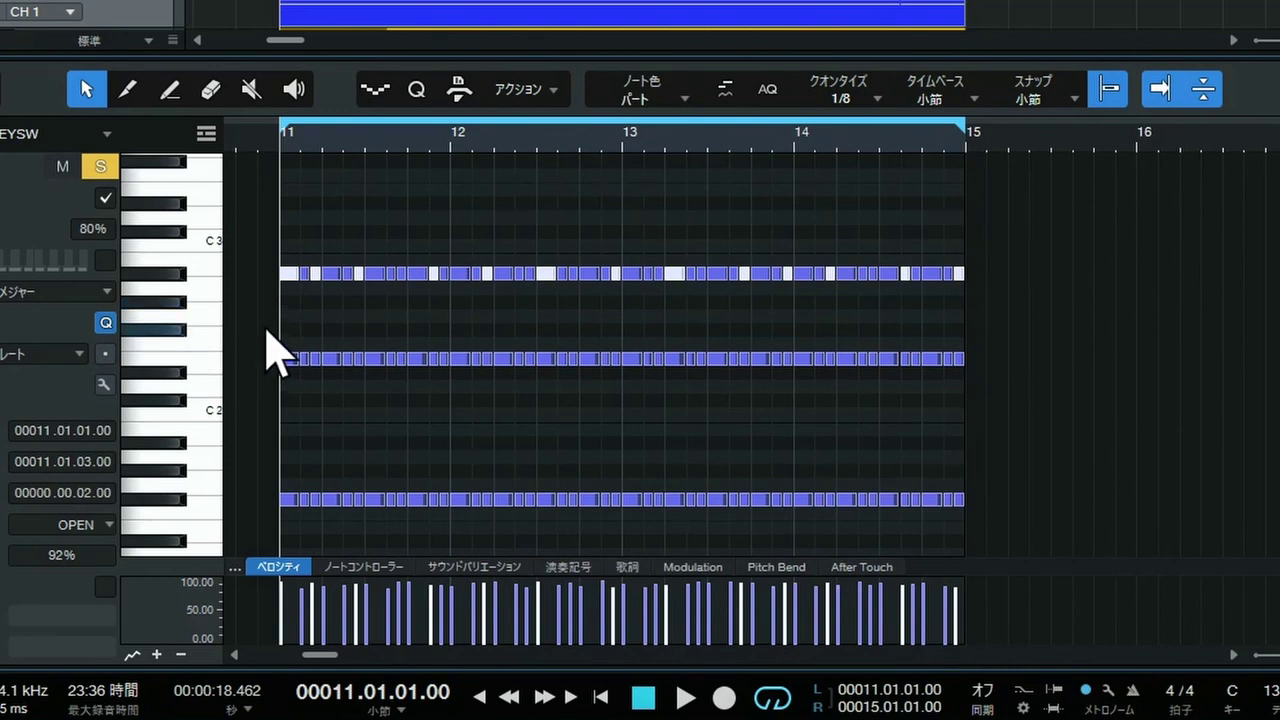
Step: Select the row of string key-switch notes between the OPEN and lowest rows, and switch to the spreadsheet in Chrome
{"action": "left_click_drag", "start_coordinate": [268, 334], "coordinate": [1035, 405]}
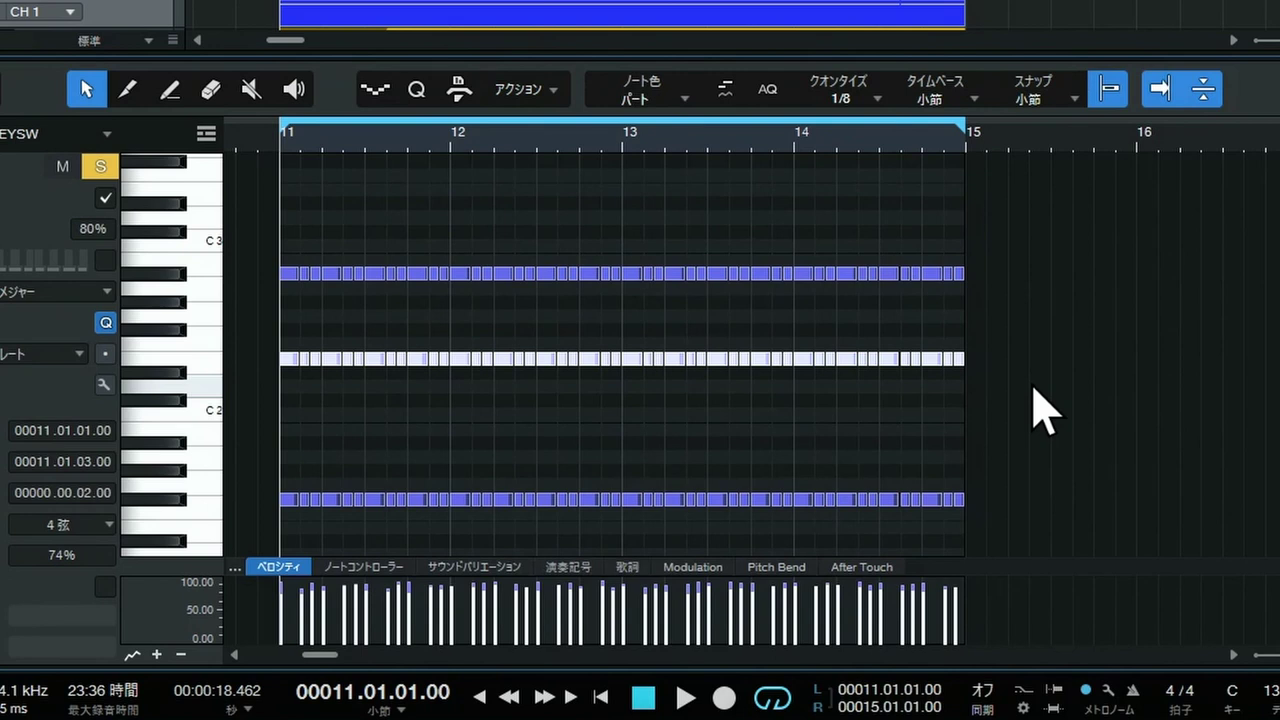
{"action": "mouse_move", "coordinate": [317, 719]}
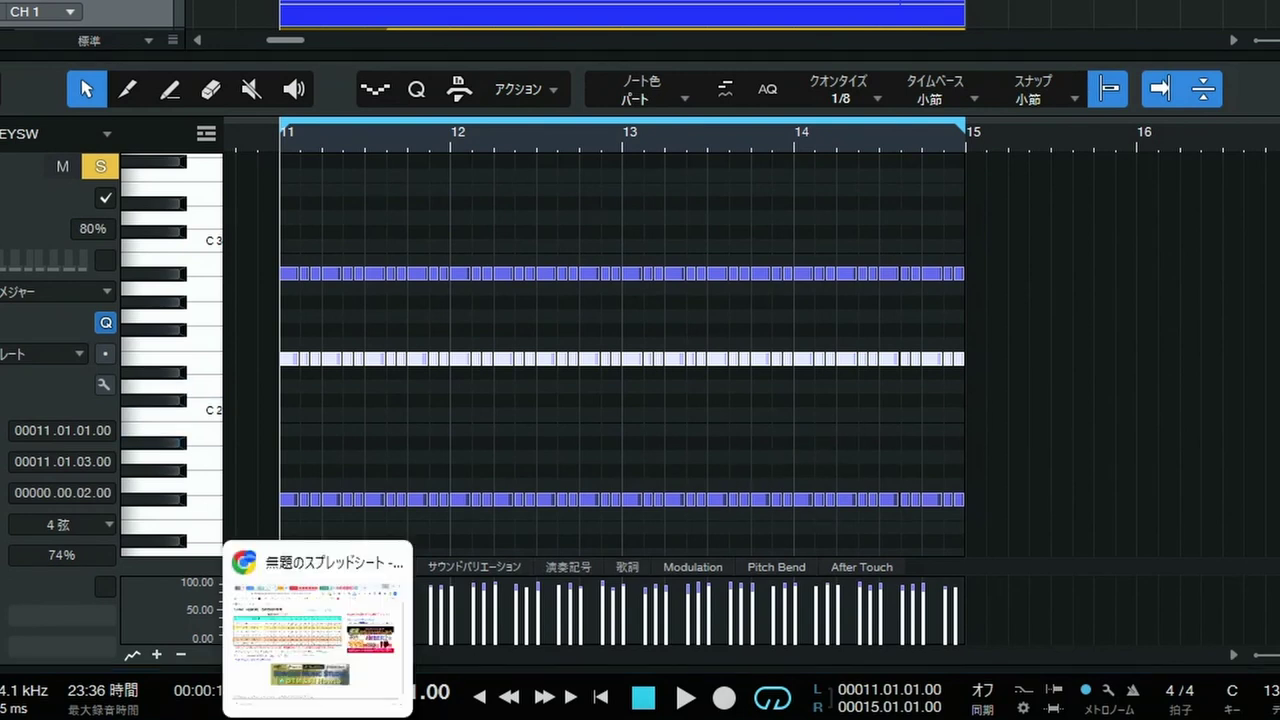
{"action": "left_click", "coordinate": [300, 630]}
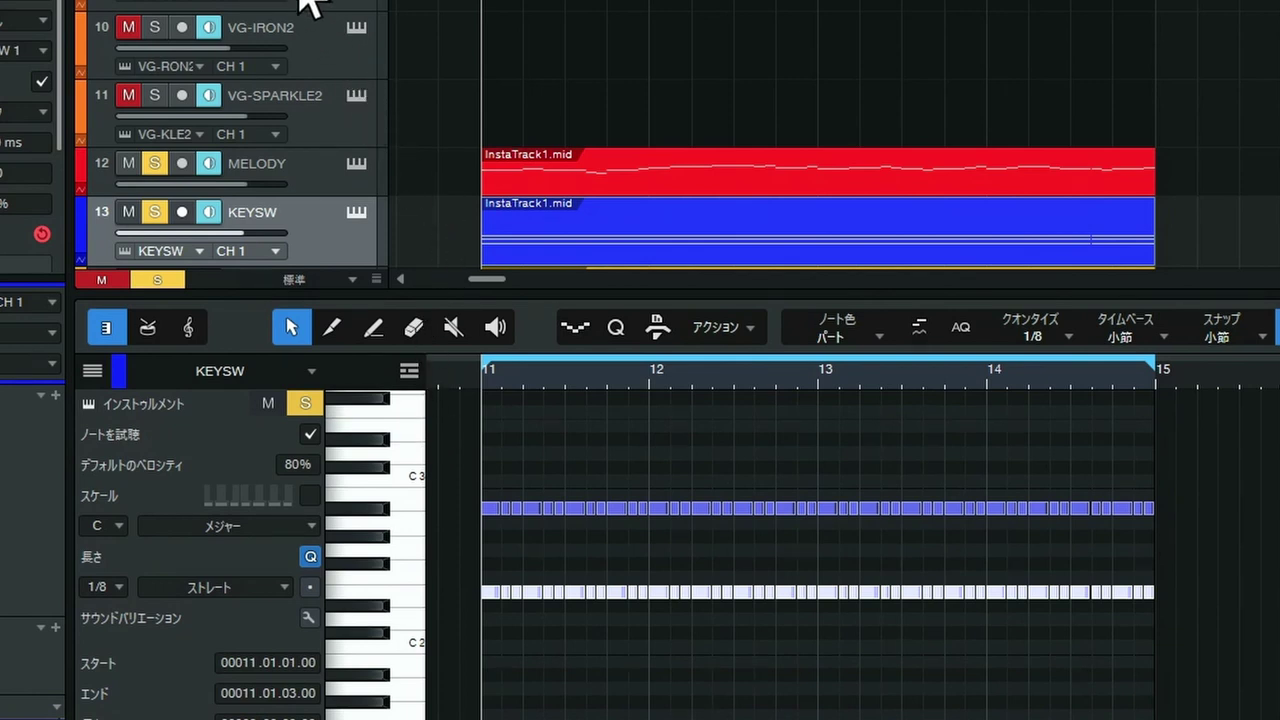
Step: Audition the phrase from bar 11 with the AMBER2 track soloed, and stop playback
{"action": "scroll", "coordinate": [303, 4], "scroll_direction": "up", "scroll_amount": 1}
{"action": "scroll", "coordinate": [303, 4], "scroll_direction": "up", "scroll_amount": 1}
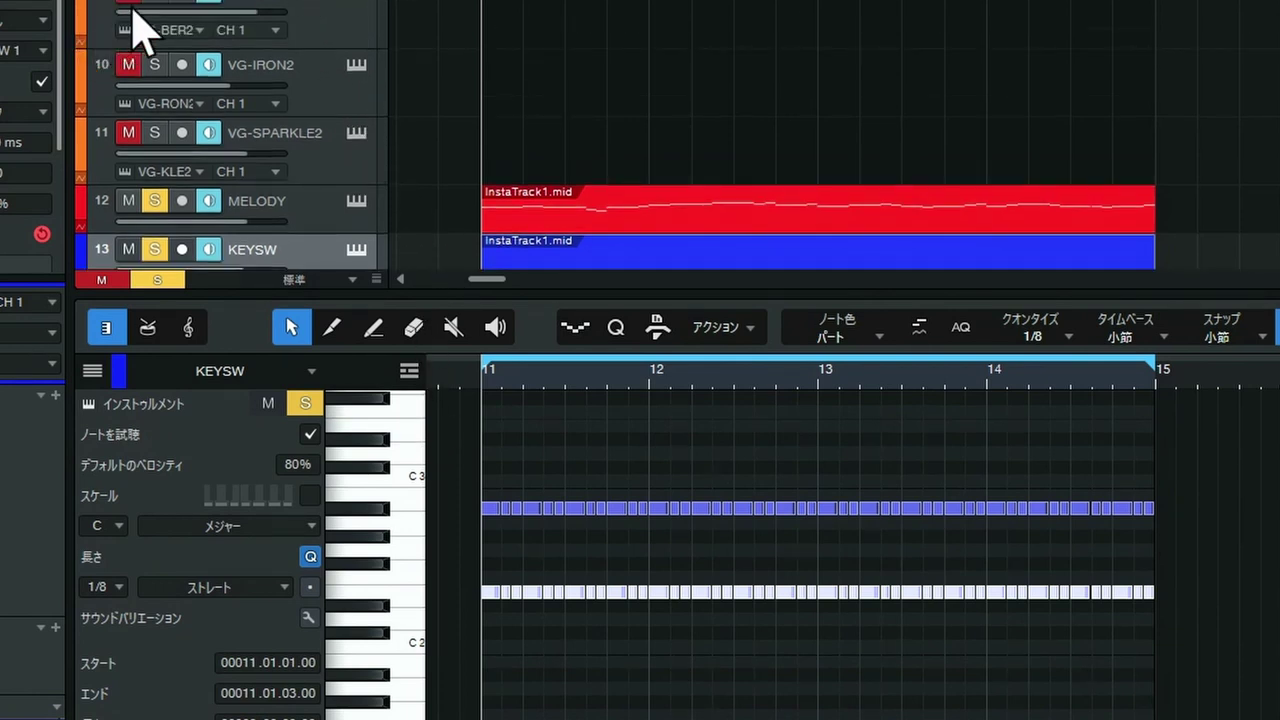
{"action": "key", "text": "space"}
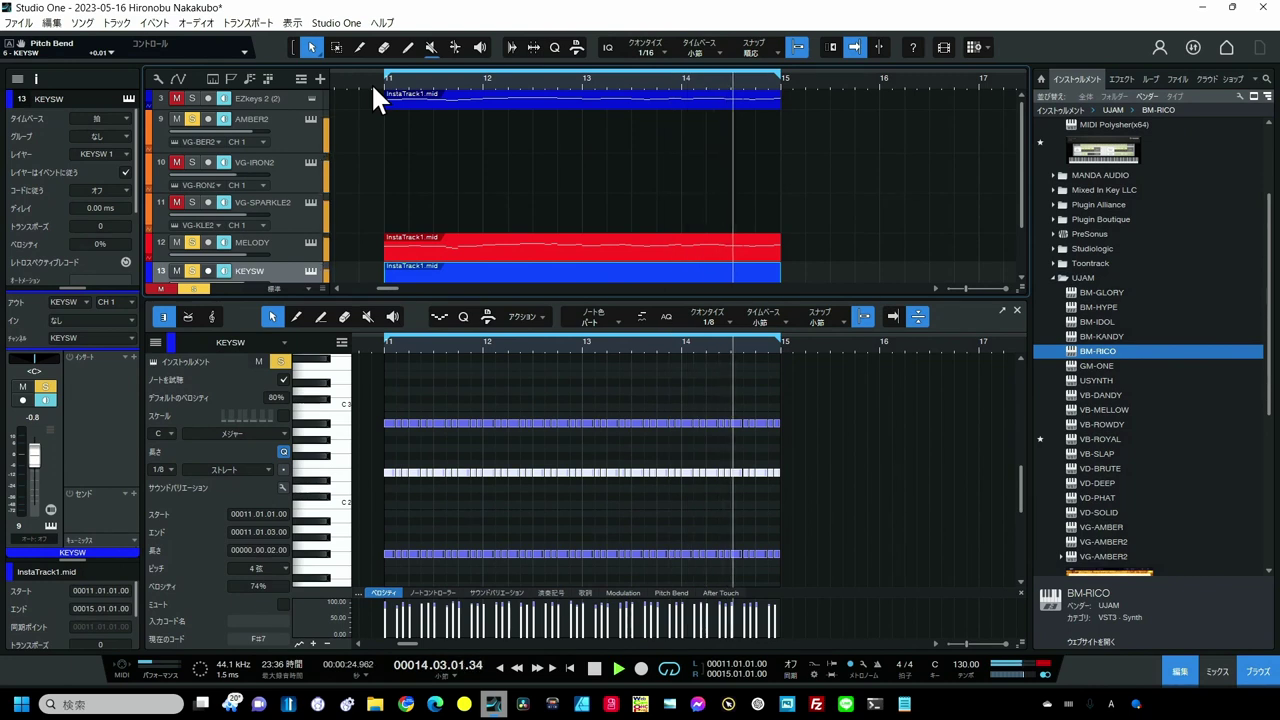
{"action": "key", "text": "space"}
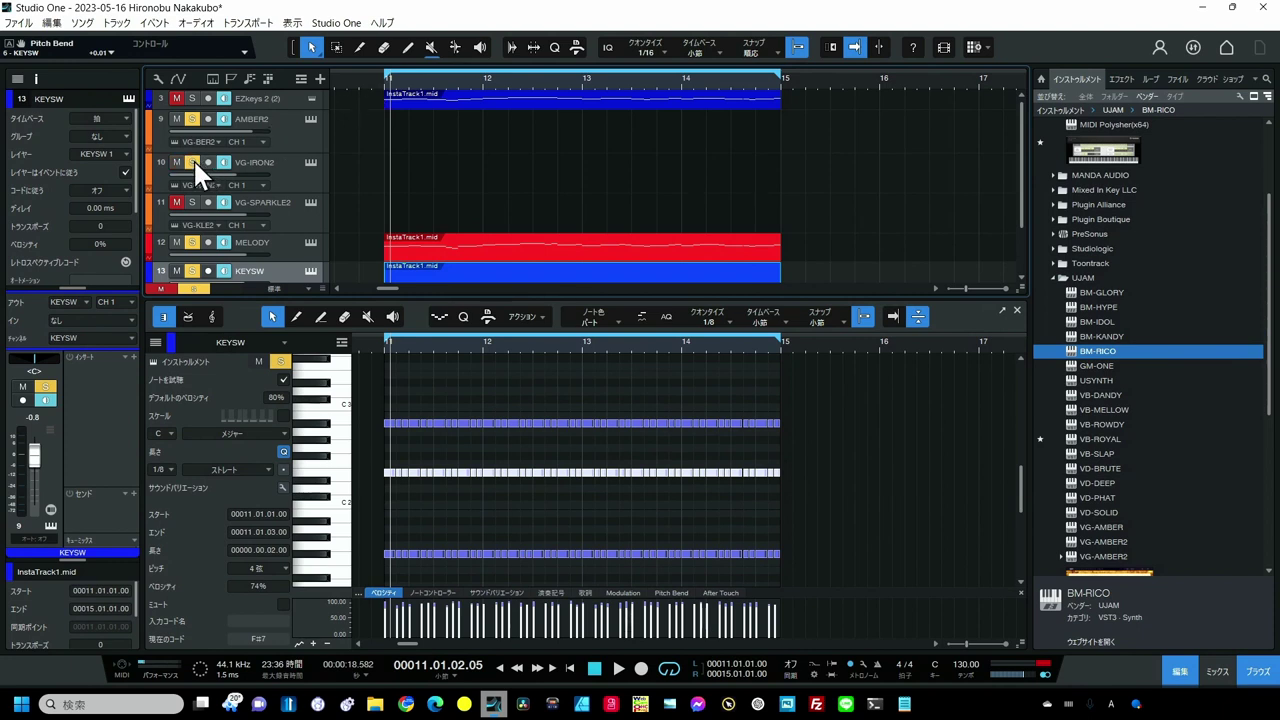
Step: Audition the phrase on VG-IRON2 with AMBER2 muted, stop playback, and mute VG-IRON2
{"action": "left_click", "coordinate": [177, 119]}
{"action": "key", "text": "space"}
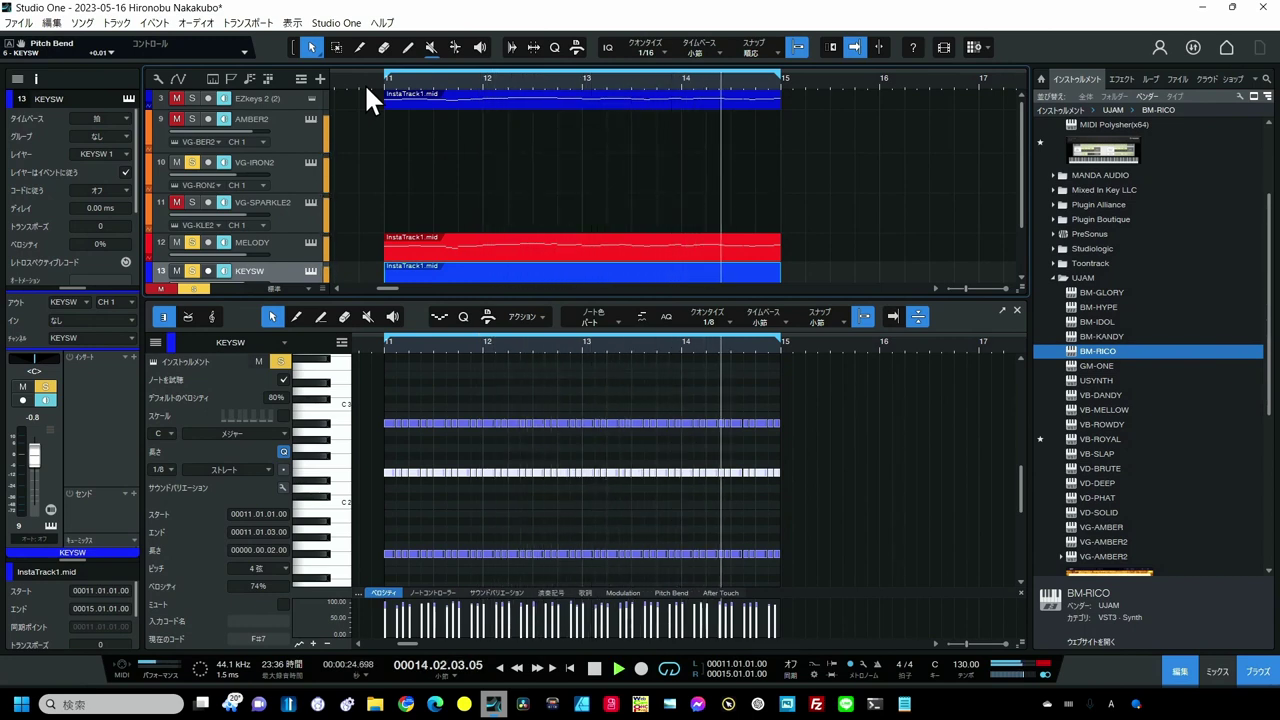
{"action": "key", "text": "space"}
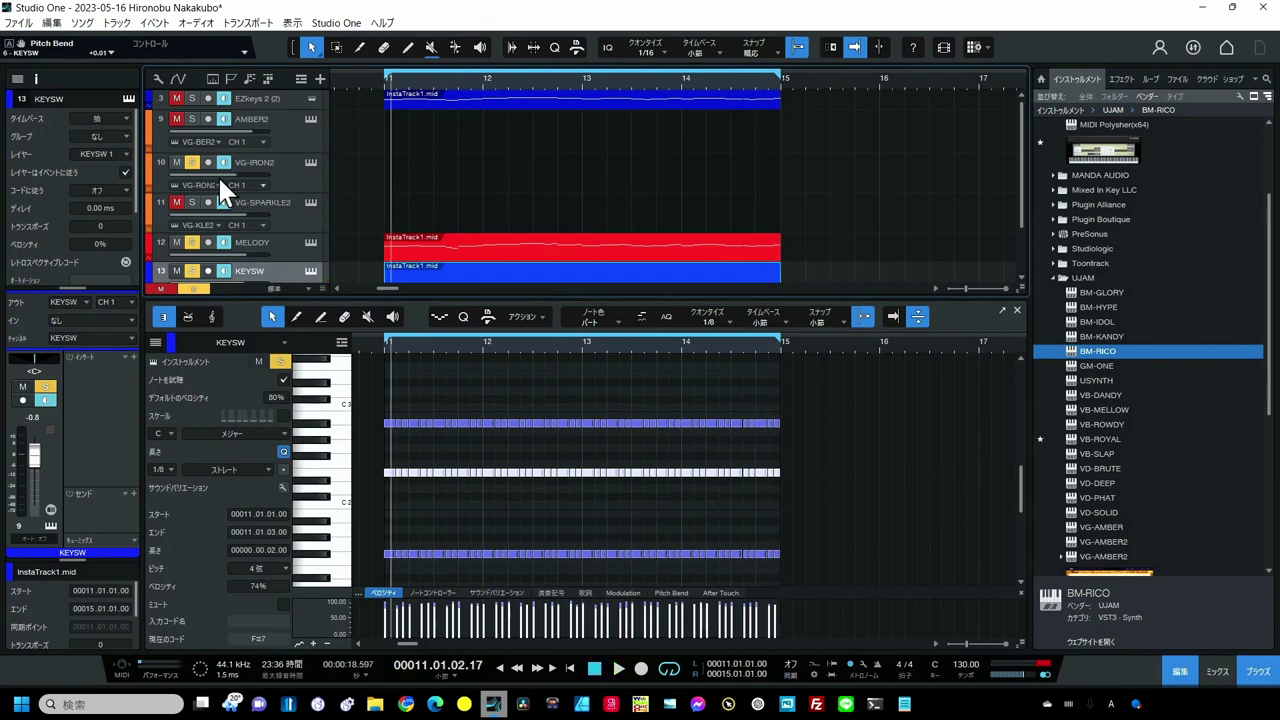
{"action": "left_click", "coordinate": [177, 162]}
Step: Replace the clip on the KEYSW track with a fresh copy of the MELODY clip
{"action": "scroll", "coordinate": [667, 165], "scroll_direction": "down", "scroll_amount": 2}
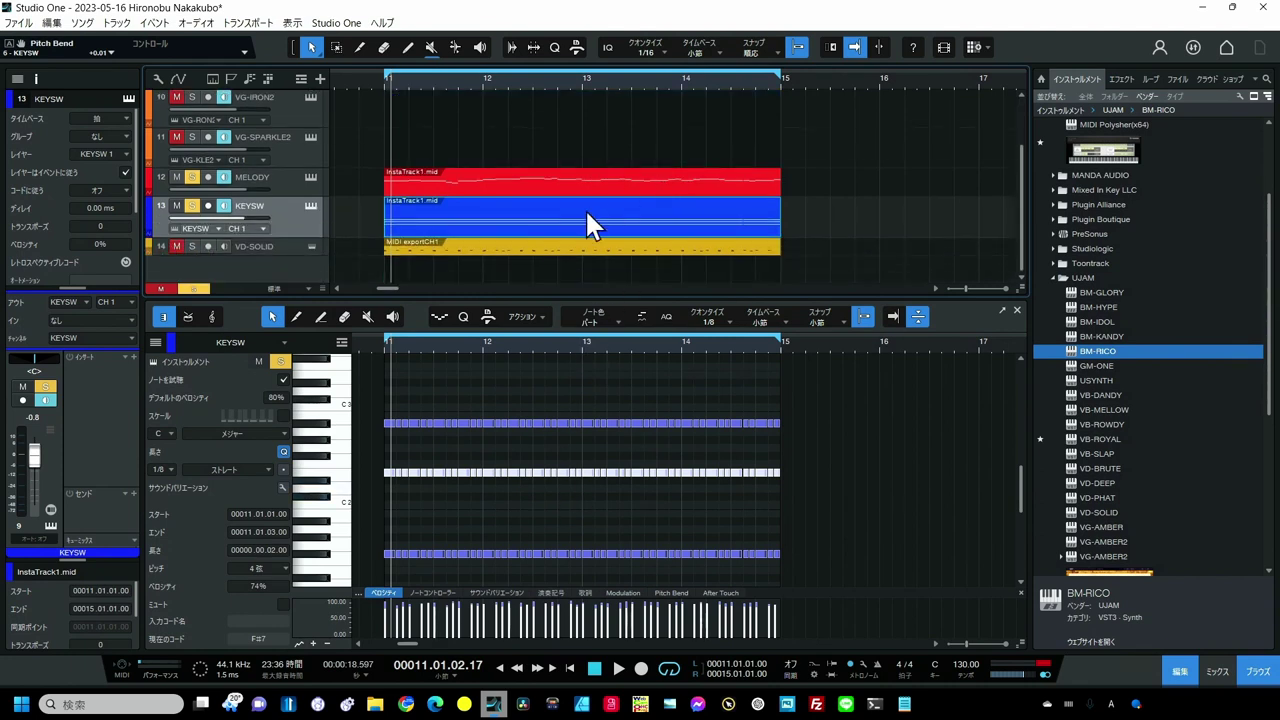
{"action": "key", "text": "Delete"}
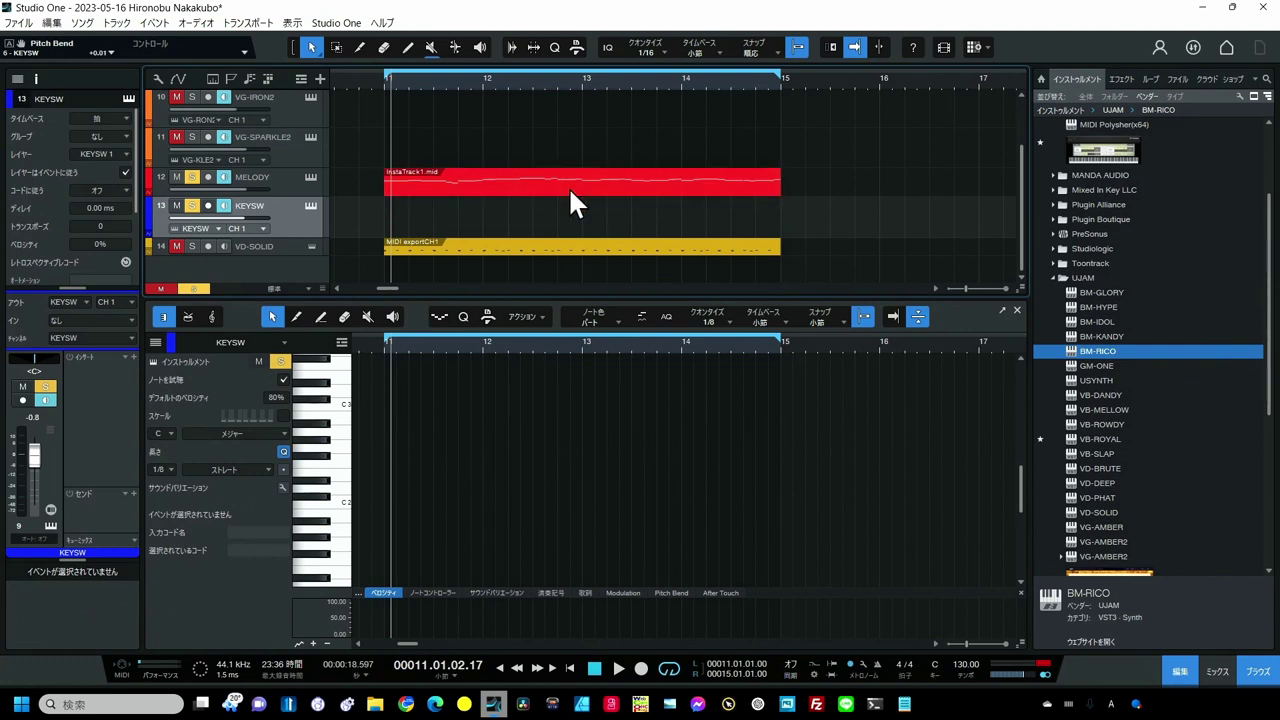
{"action": "key", "text": "ctrl+z"}
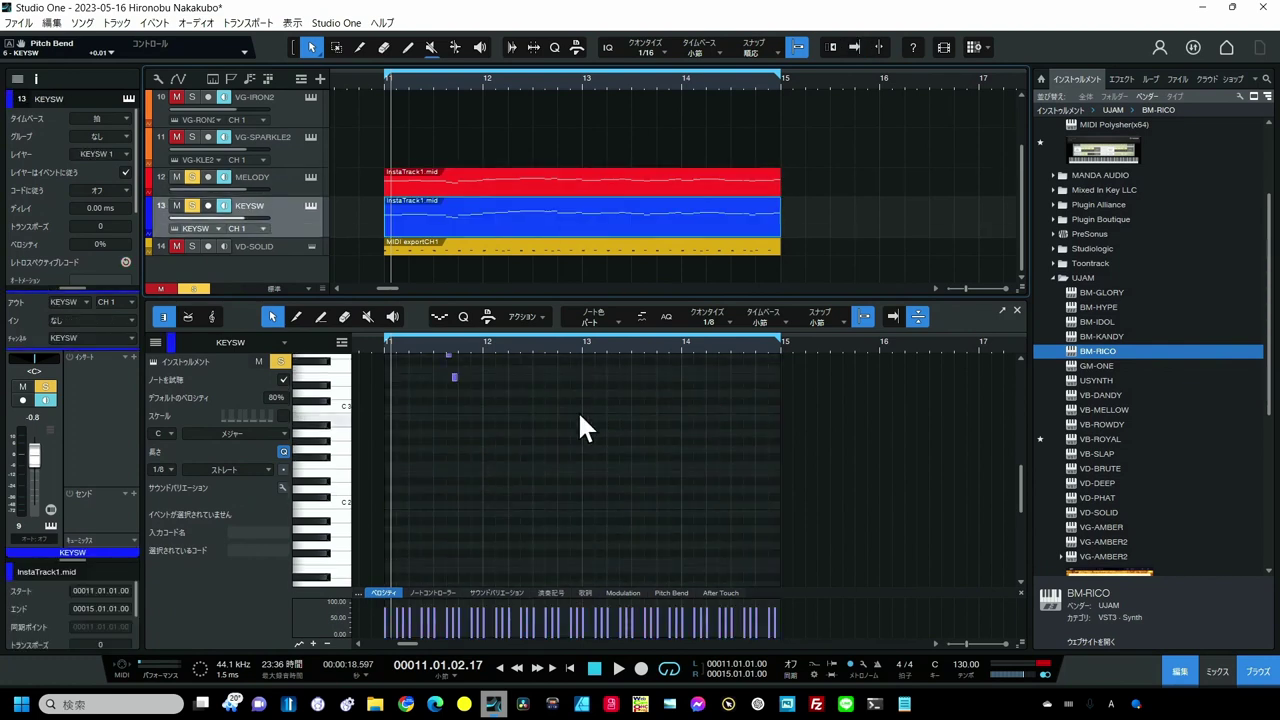
{"action": "scroll", "coordinate": [566, 443], "scroll_direction": "up", "scroll_amount": 4}
{"action": "scroll", "coordinate": [567, 448], "scroll_direction": "up", "scroll_amount": 4}
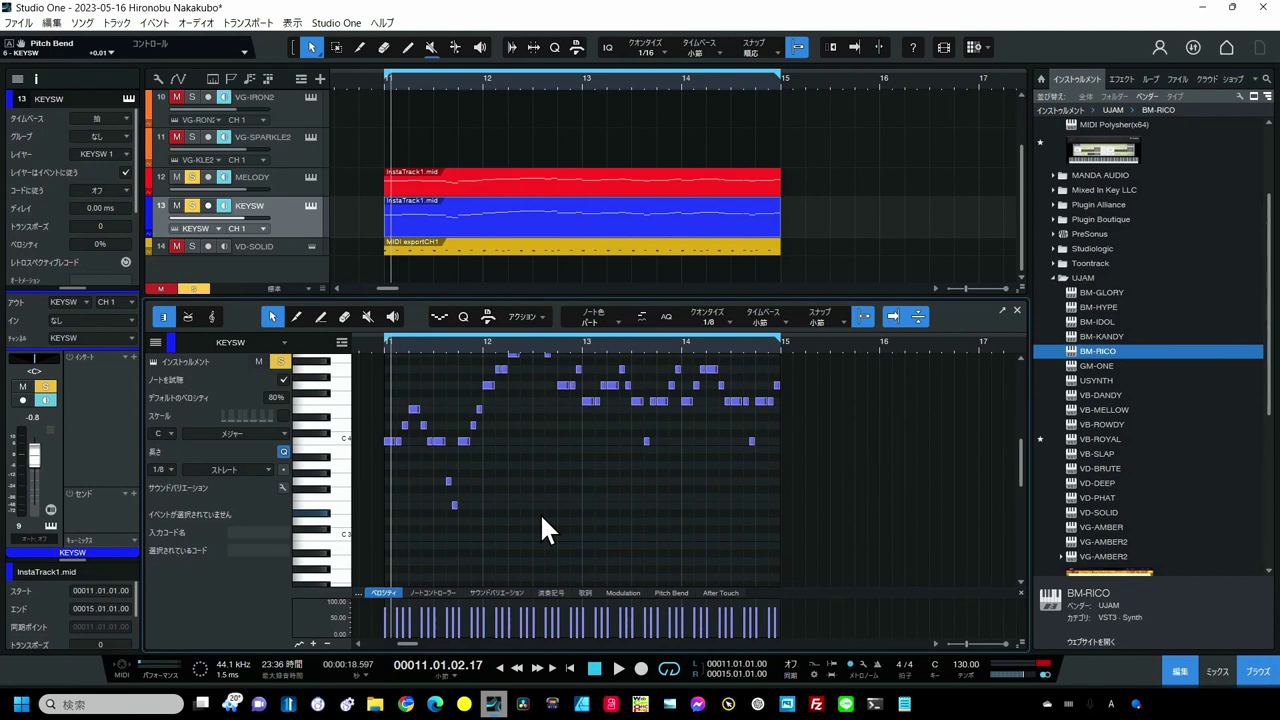
Step: Turn the KEYSW clip's notes into randomized key-switch notes with an AMBER2 melody macro and audition the phrase with AMBER2 soloed
{"action": "key", "text": "ctrl+z"}
{"action": "scroll", "coordinate": [540, 510], "scroll_direction": "down", "scroll_amount": 4}
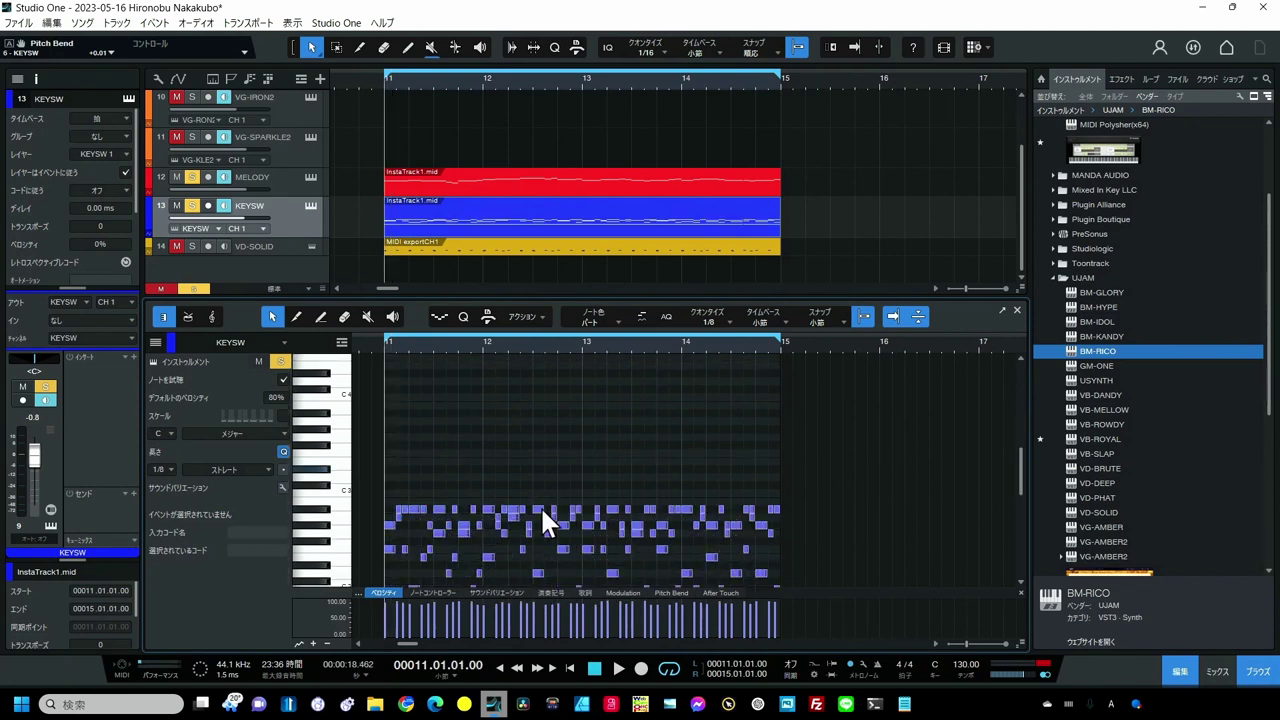
{"action": "scroll", "coordinate": [540, 508], "scroll_direction": "down", "scroll_amount": 2}
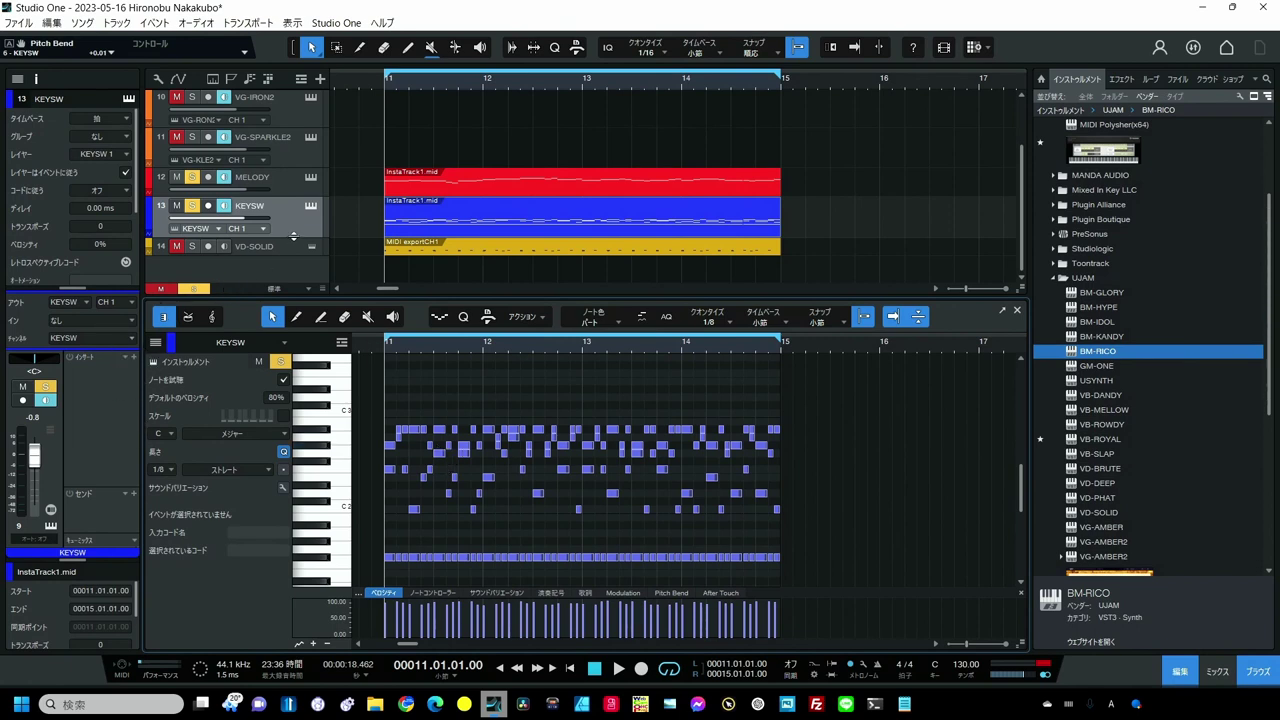
{"action": "scroll", "coordinate": [265, 219], "scroll_direction": "up", "scroll_amount": 3}
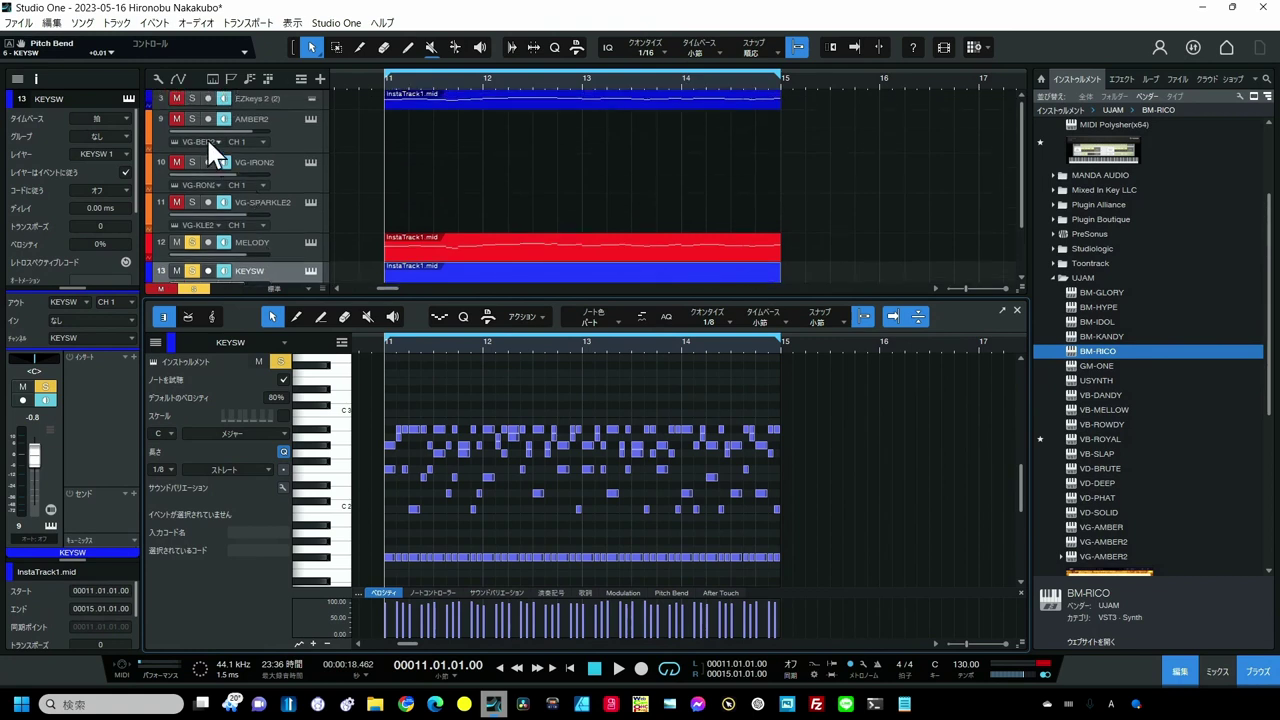
{"action": "key", "text": "space"}
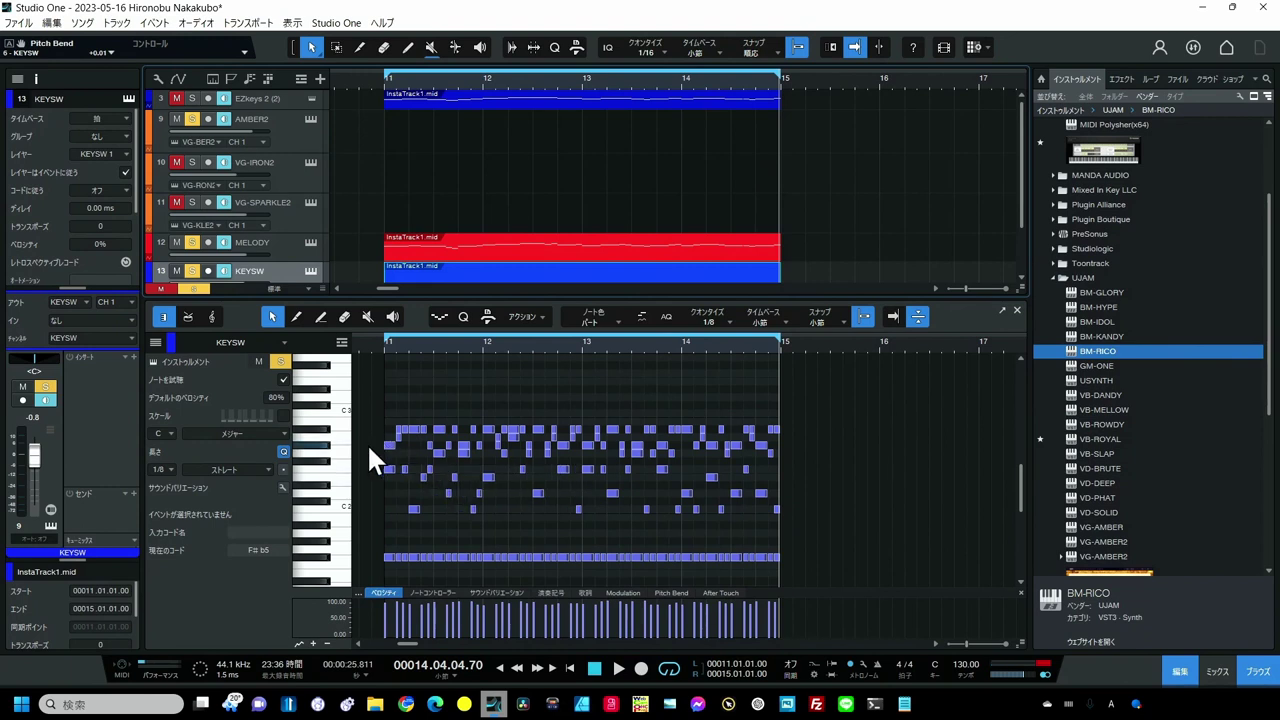
Step: Select all Half MUTE notes in the randomized KEYSW clip and raise them two semitones onto the OPEN row
{"action": "left_click_drag", "start_coordinate": [367, 443], "coordinate": [770, 442]}
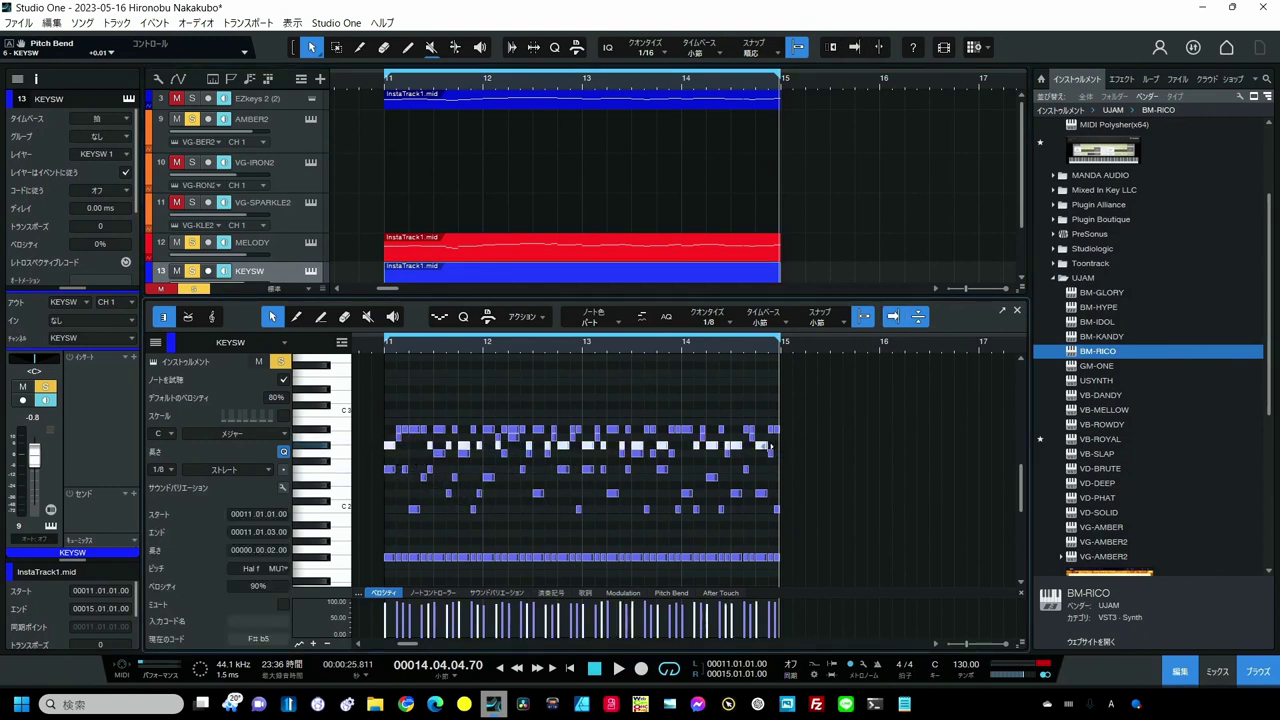
{"action": "key", "text": "Up"}
{"action": "key", "text": "Up"}
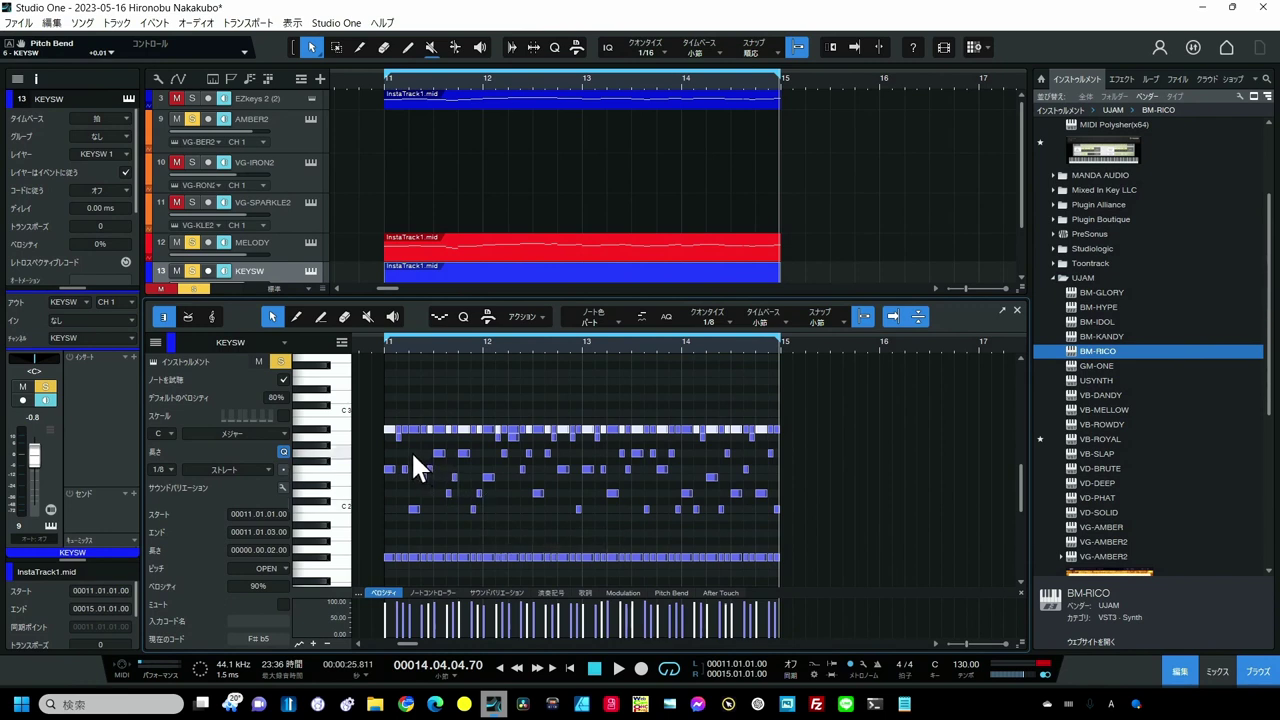
Step: Raise all 5弦 notes in the KEYSW clip two semitones onto the 4弦 row and audition the phrase from bar 11
{"action": "left_click_drag", "start_coordinate": [425, 450], "coordinate": [559, 448]}
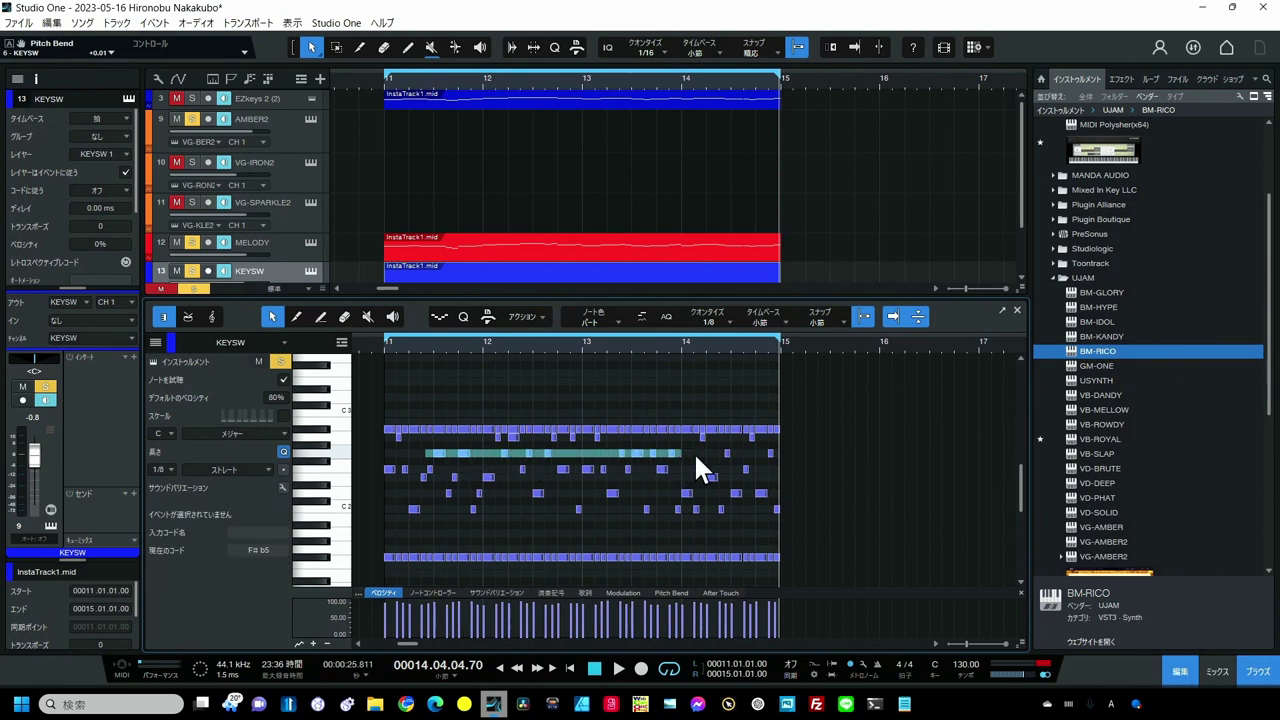
{"action": "left_click_drag", "start_coordinate": [693, 451], "coordinate": [693, 451]}
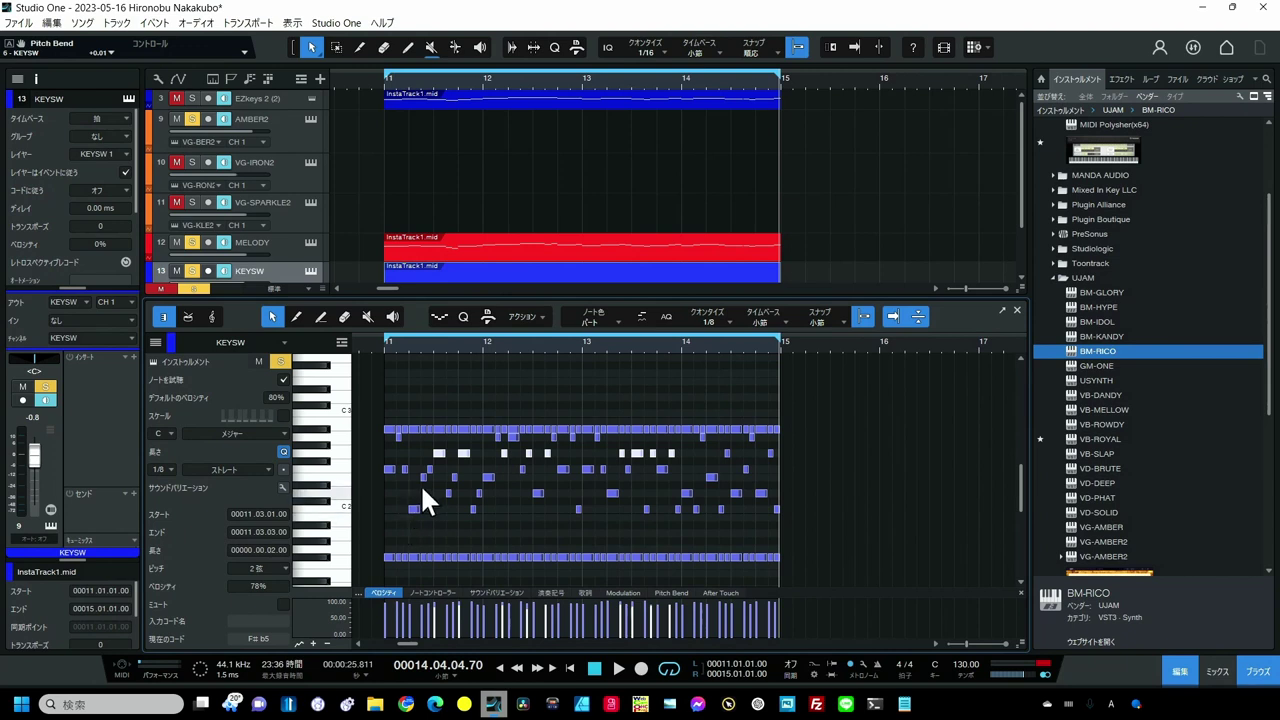
{"action": "left_click", "coordinate": [438, 490]}
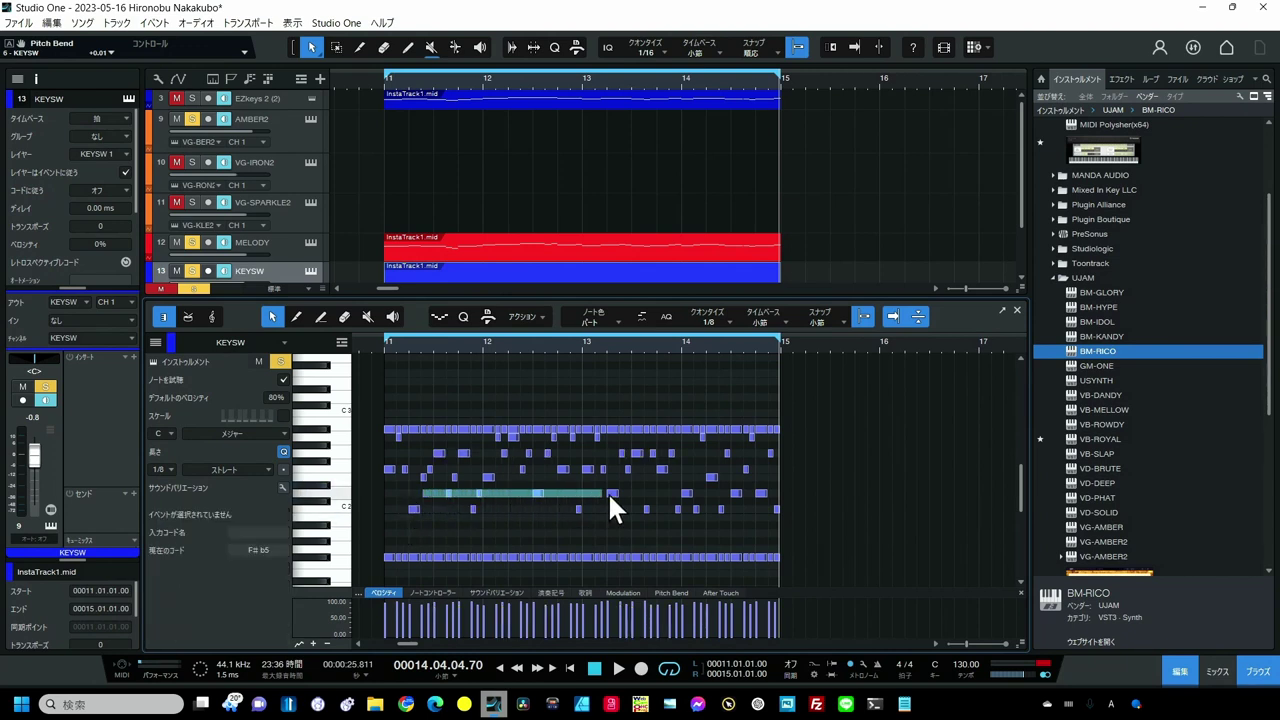
{"action": "left_click_drag", "start_coordinate": [767, 492], "coordinate": [770, 493]}
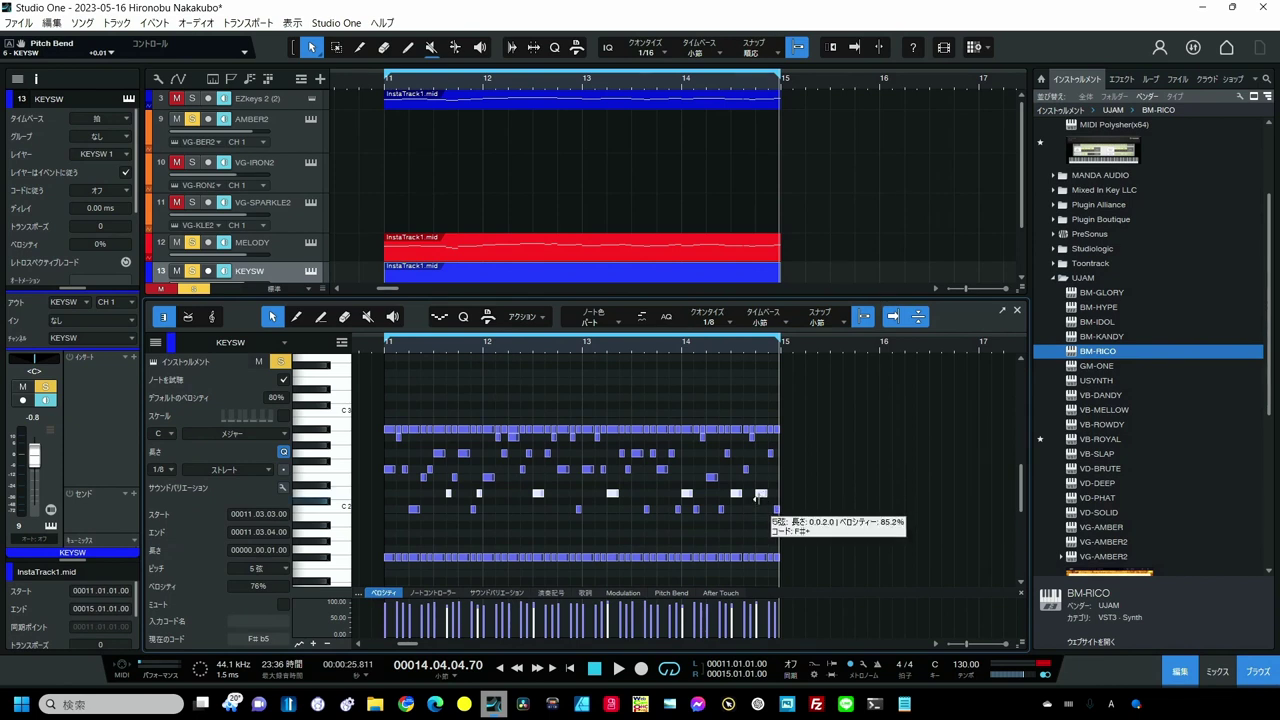
{"action": "key", "text": "Up"}
{"action": "key", "text": "Up"}
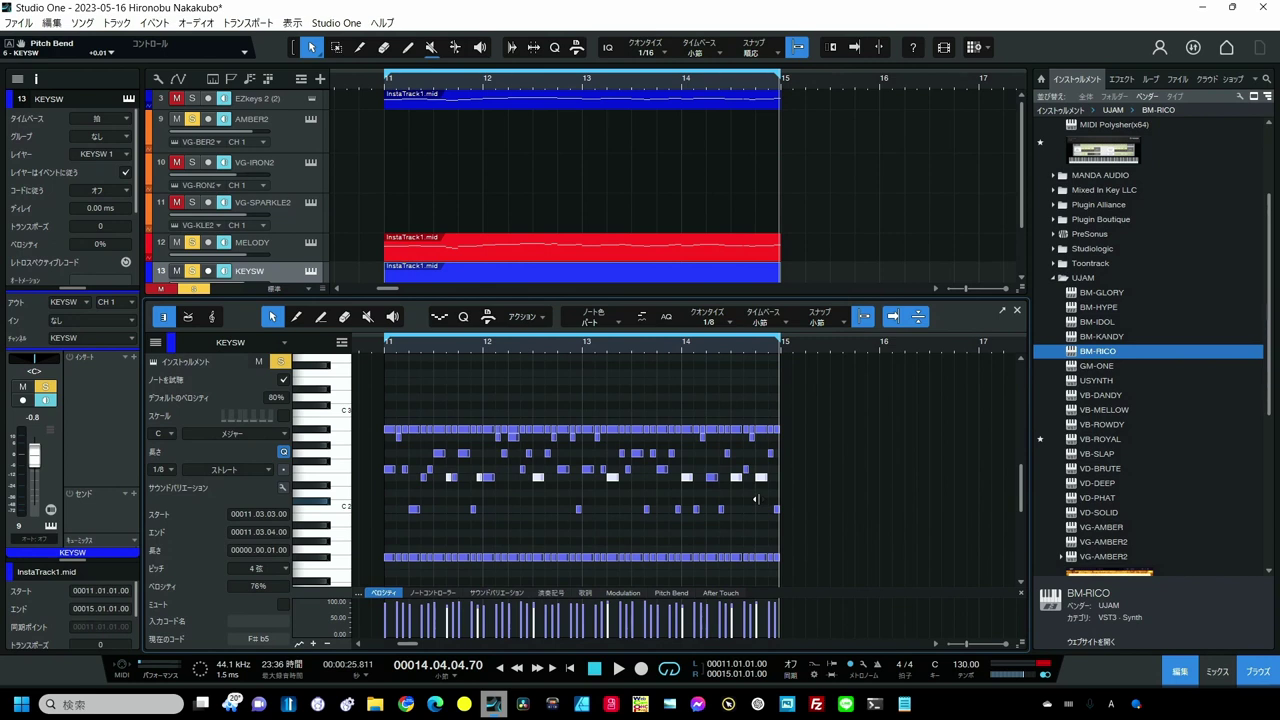
{"action": "left_click", "coordinate": [376, 84]}
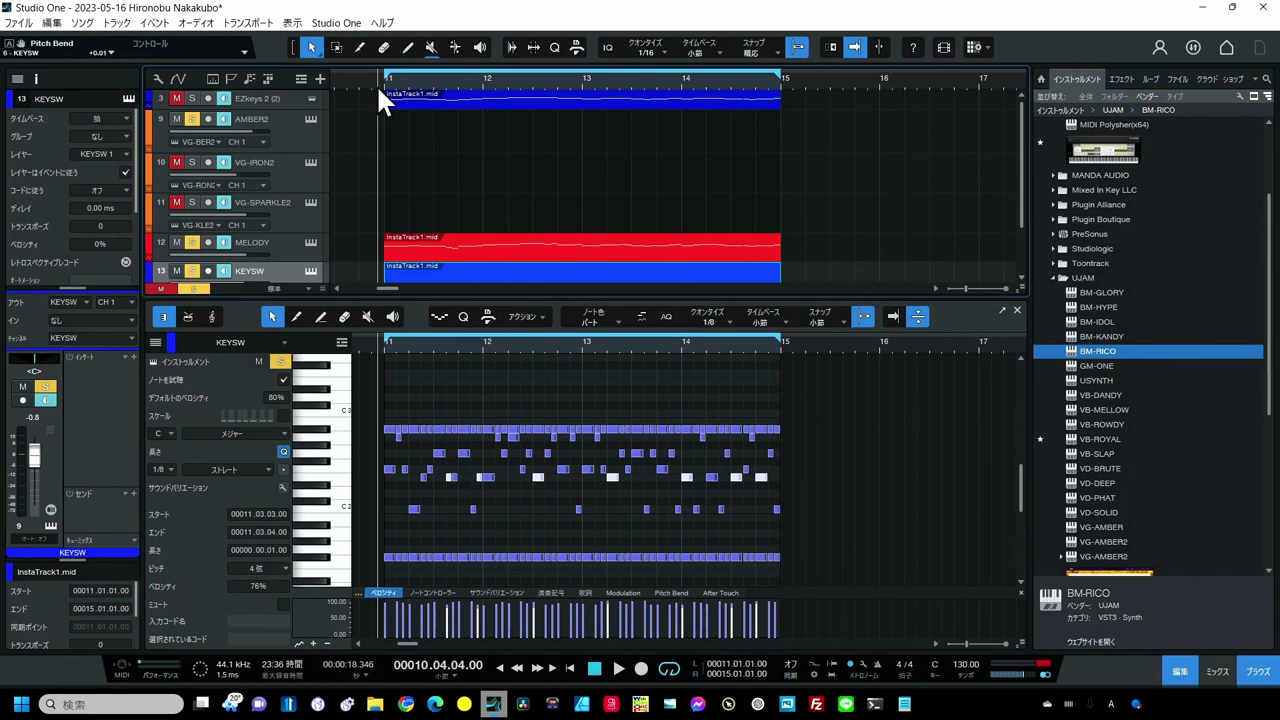
{"action": "key", "text": "space"}
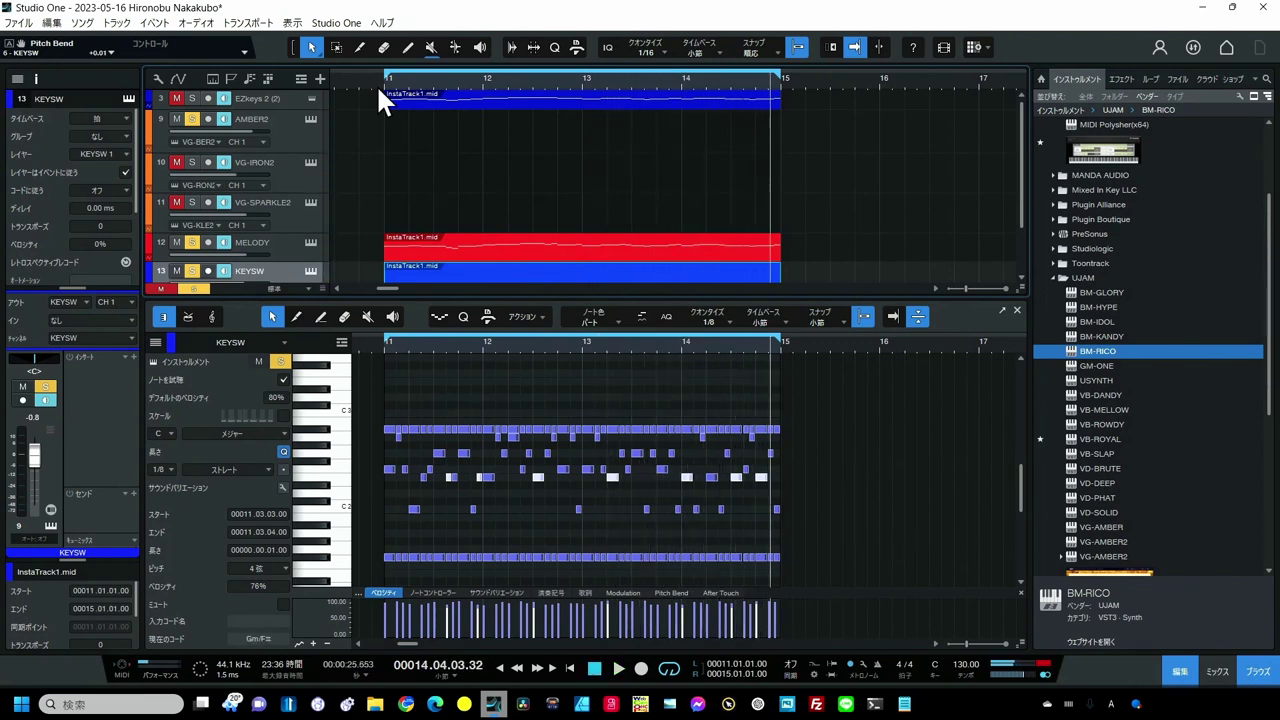
Step: Select the ストロークしない notes in the second half of each bar and raise them four semitones onto the STOP Down row
{"action": "scroll", "coordinate": [577, 369], "scroll_direction": "down", "scroll_amount": 2}
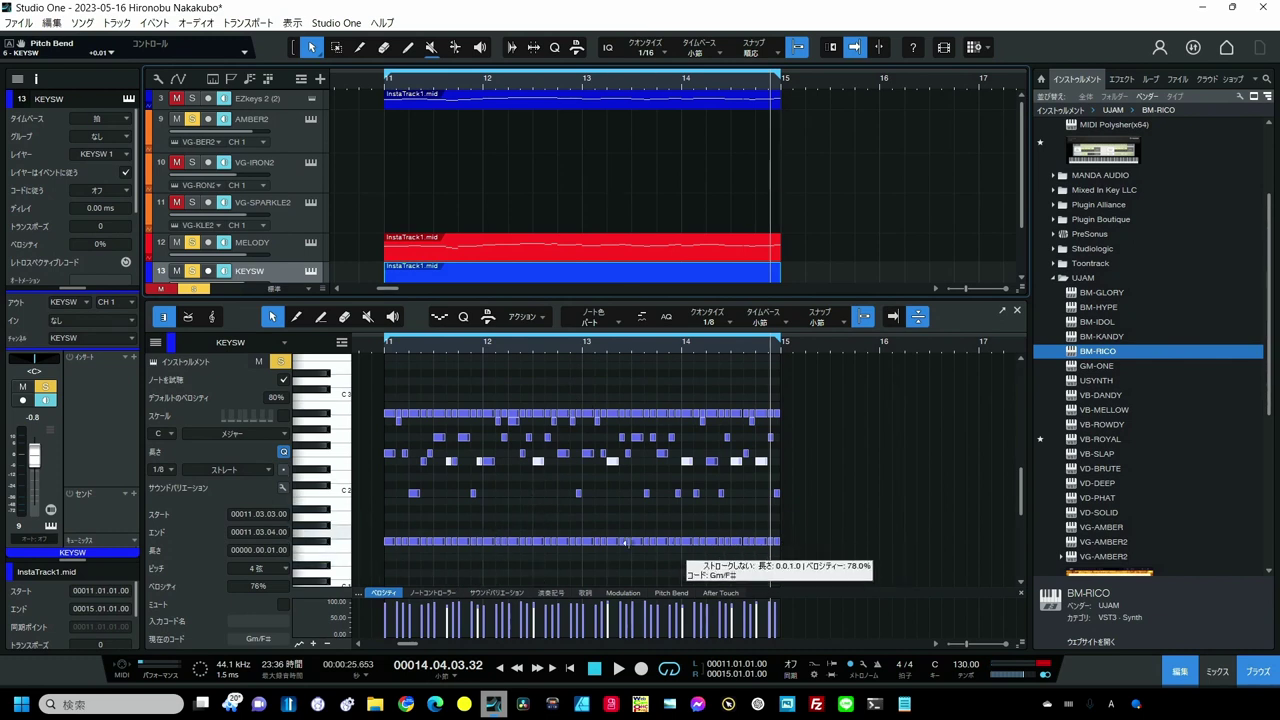
{"action": "left_click_drag", "start_coordinate": [440, 517], "coordinate": [469, 548]}
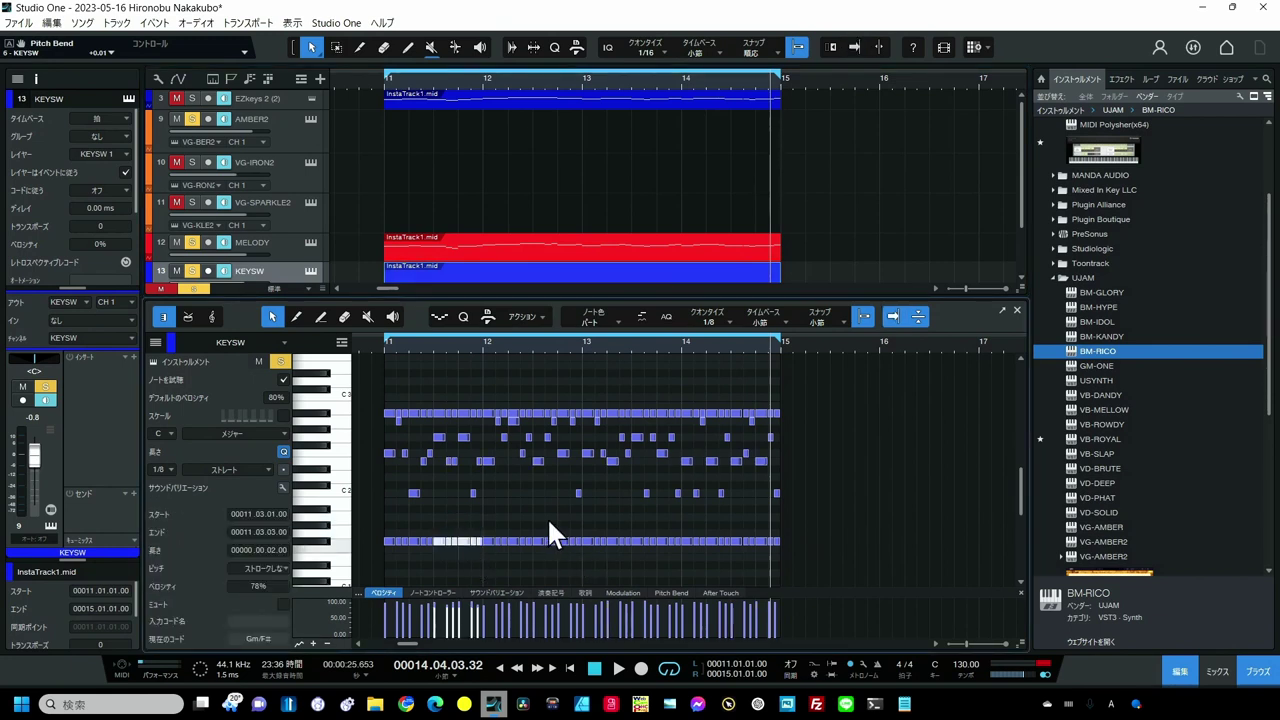
{"action": "left_click_drag", "start_coordinate": [547, 517], "coordinate": [584, 564]}
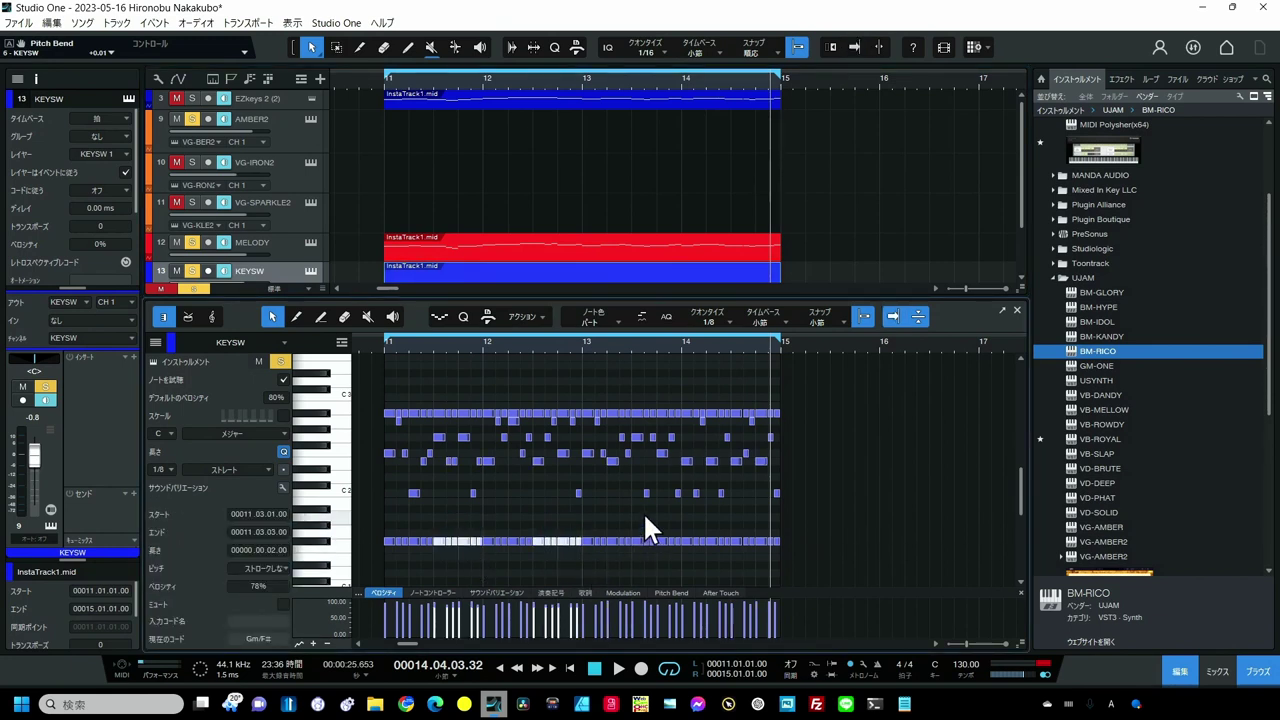
{"action": "left_click_drag", "start_coordinate": [645, 515], "coordinate": [671, 553]}
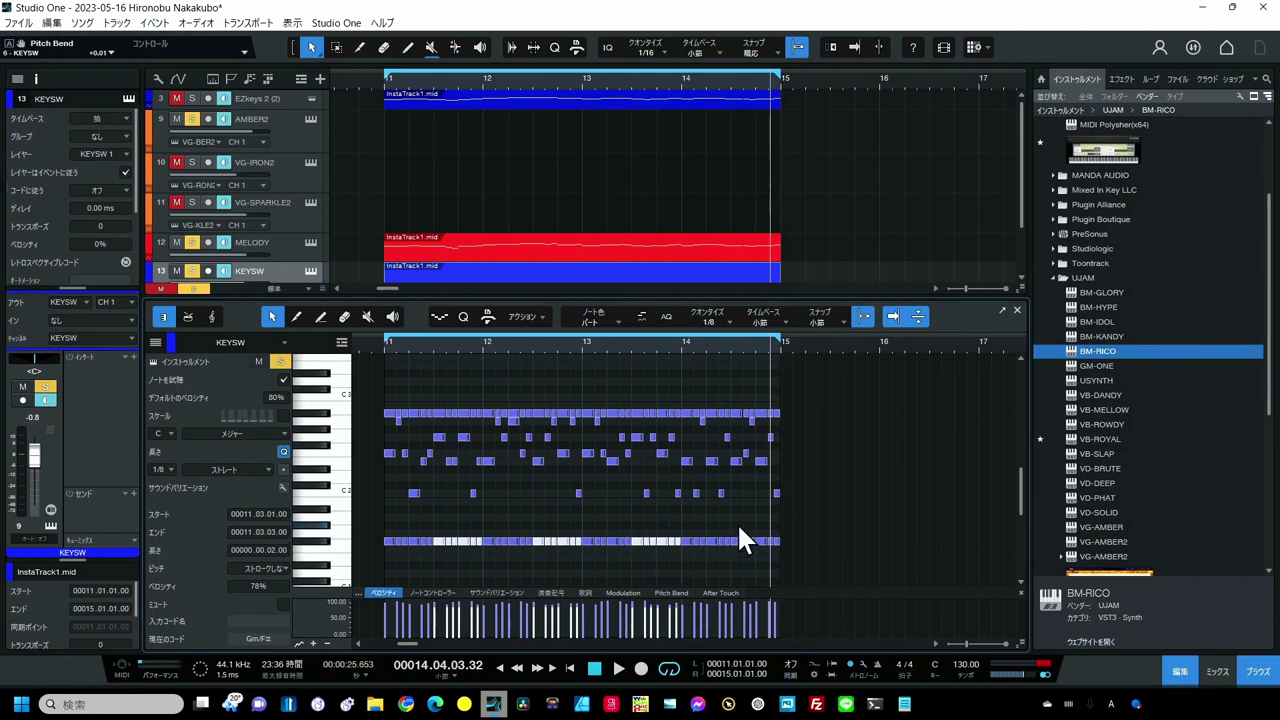
{"action": "left_click_drag", "start_coordinate": [770, 556], "coordinate": [770, 557]}
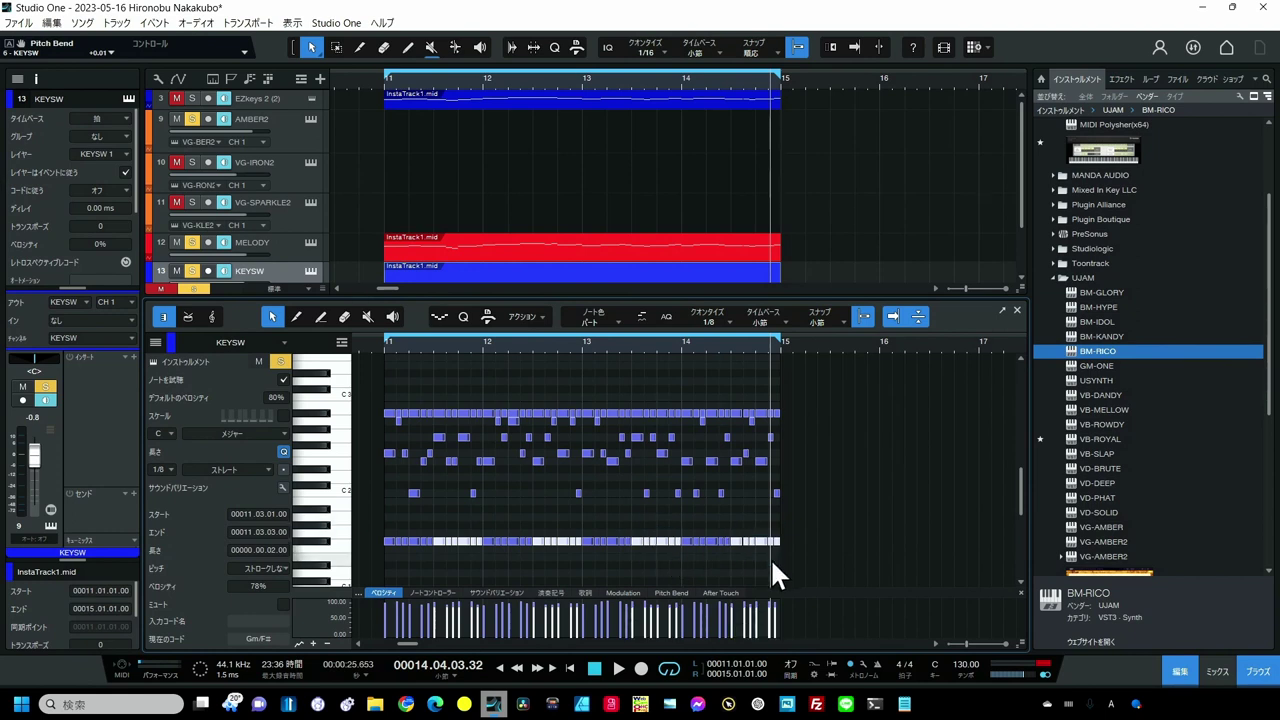
{"action": "key", "text": "Up"}
{"action": "key", "text": "Up"}
{"action": "key", "text": "Up"}
{"action": "key", "text": "Up"}
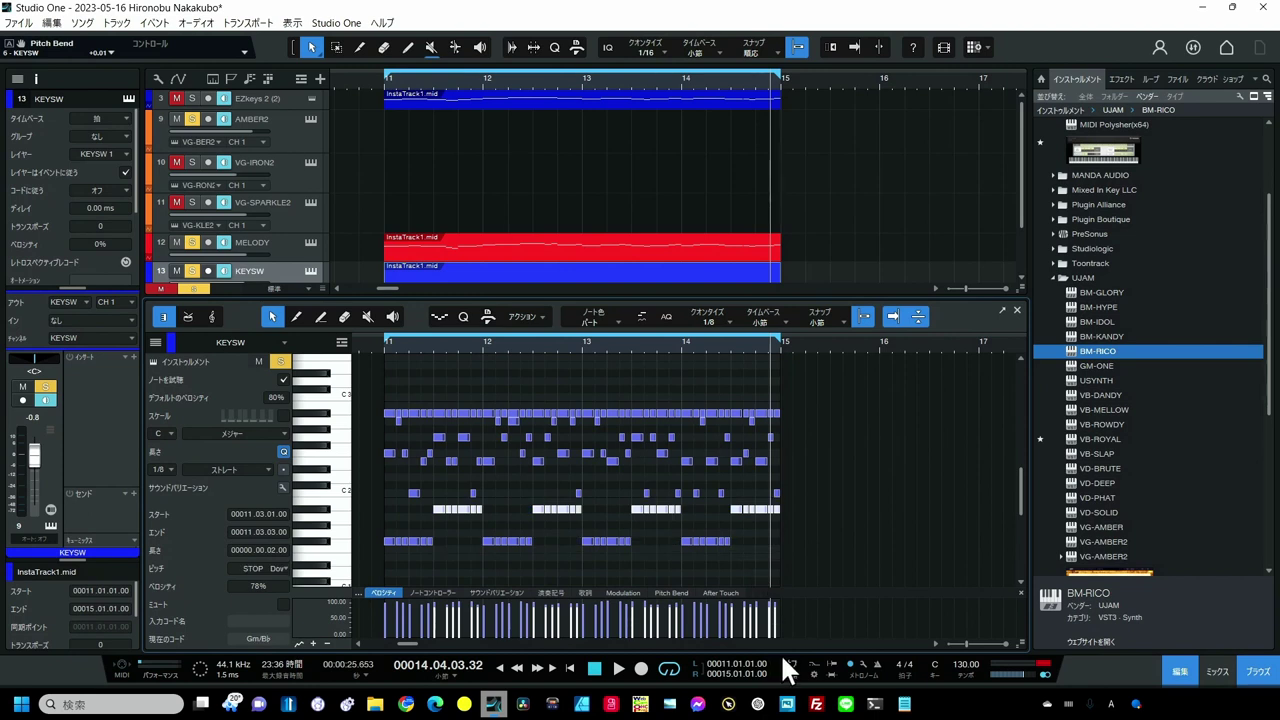
Step: Audition the phrase from the start of bar 11 with the STOP Down articulations, and stop playback
{"action": "left_click", "coordinate": [380, 79]}
{"action": "key", "text": "space"}
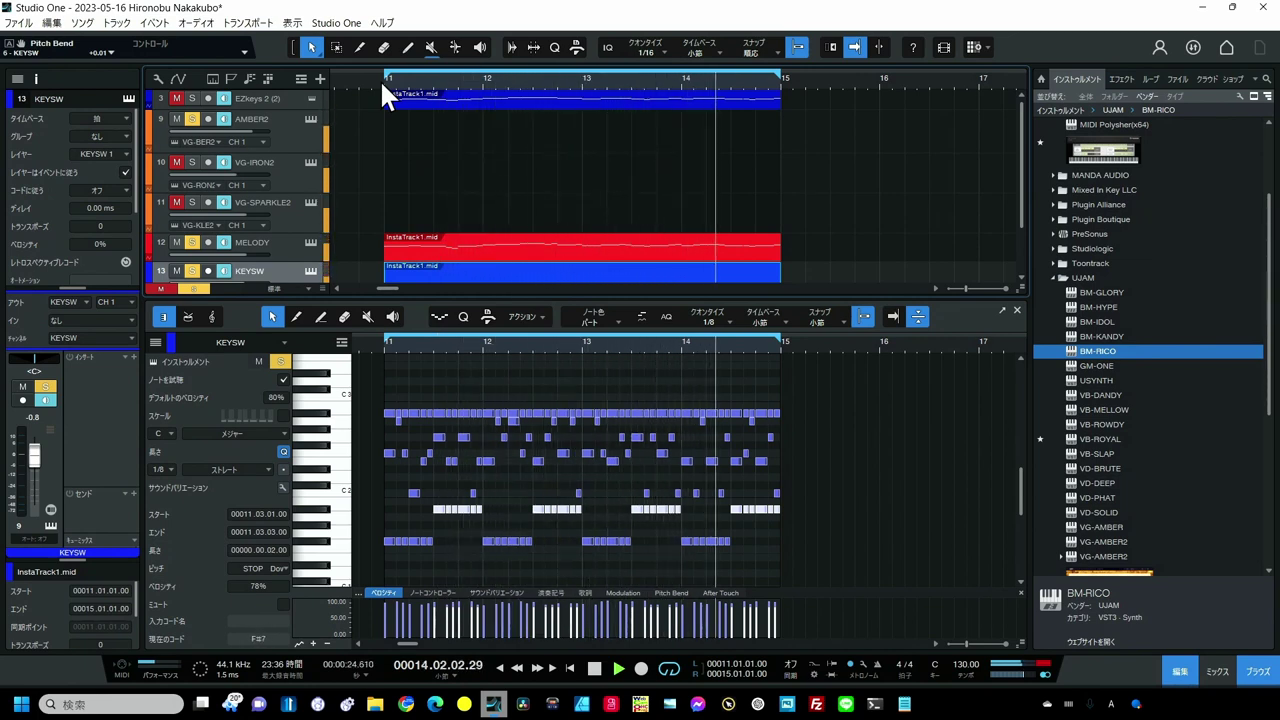
{"action": "key", "text": "space"}
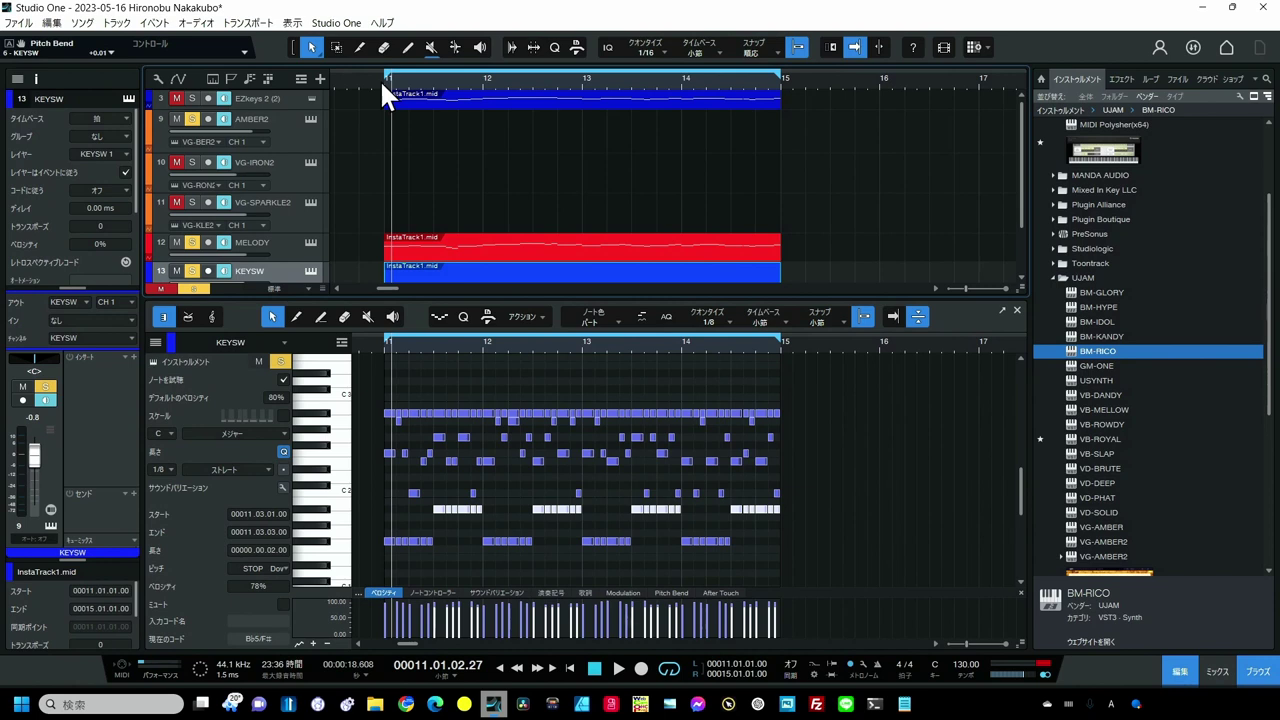
Step: Select all STOP Down notes in the second half of each bar and lower them onto the スライドアップ row
{"action": "left_click", "coordinate": [467, 510]}
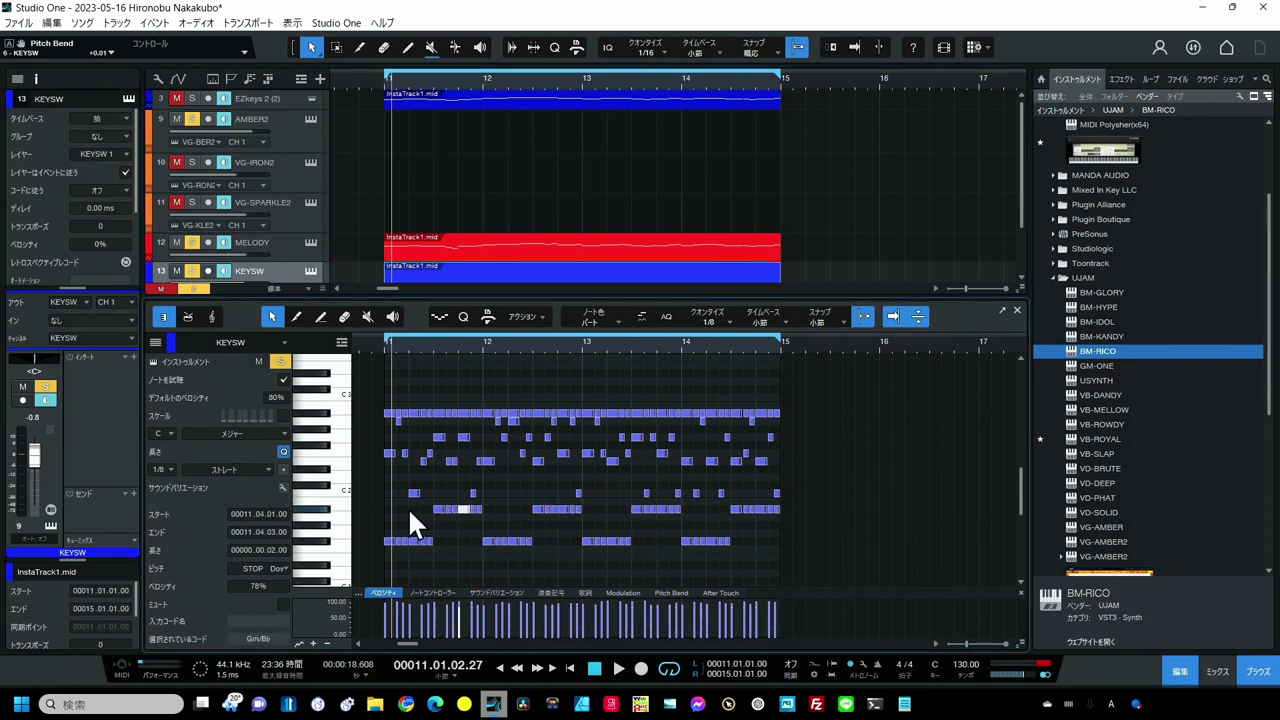
{"action": "left_click_drag", "start_coordinate": [410, 505], "coordinate": [796, 526]}
{"action": "key", "text": "Down"}
{"action": "key", "text": "Down"}
{"action": "key", "text": "Down"}
{"action": "key", "text": "Down"}
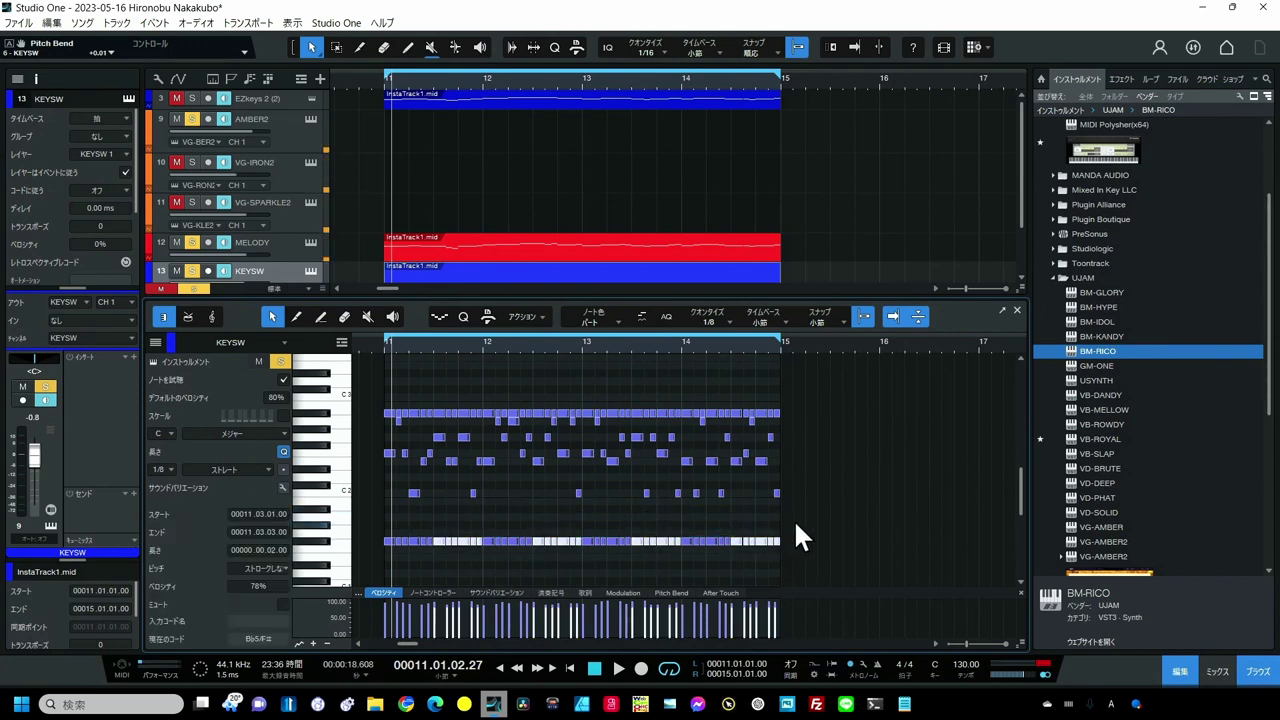
{"action": "key", "text": "Down"}
{"action": "key", "text": "Down"}
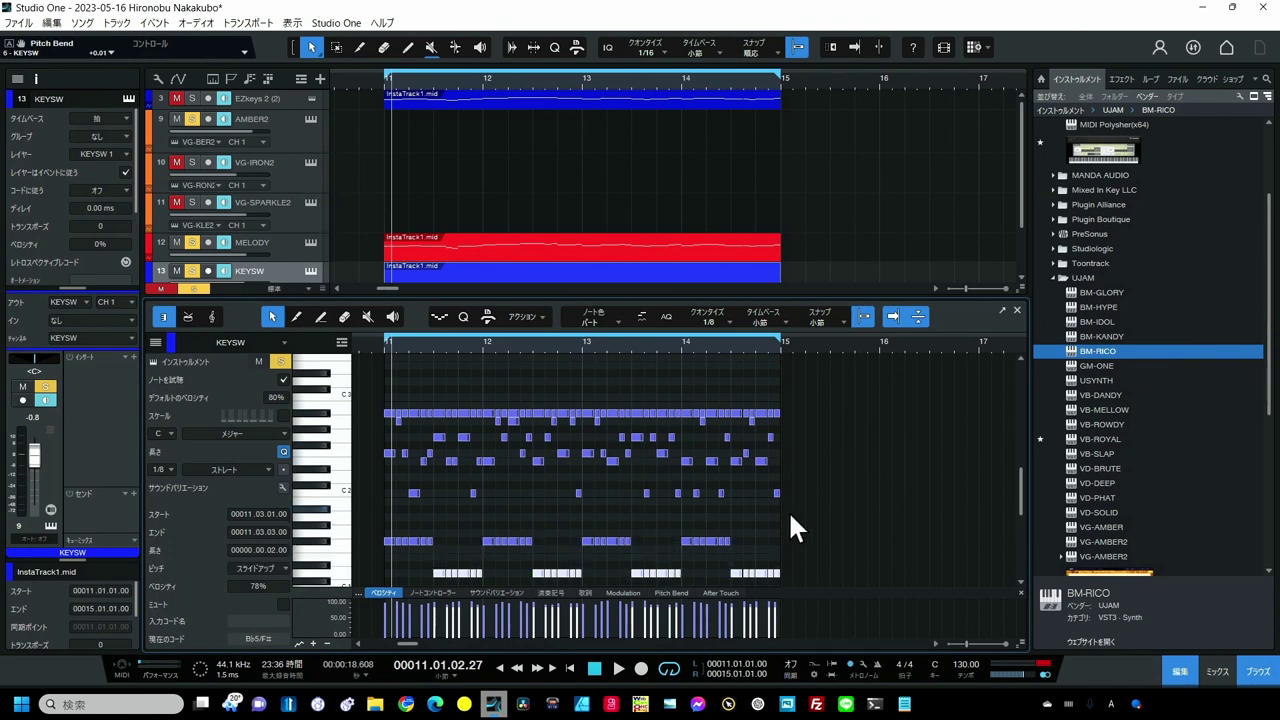
Step: Turn off snap in the note editor and nudge the selected スライドアップ notes slightly earlier
{"action": "left_click", "coordinate": [864, 316]}
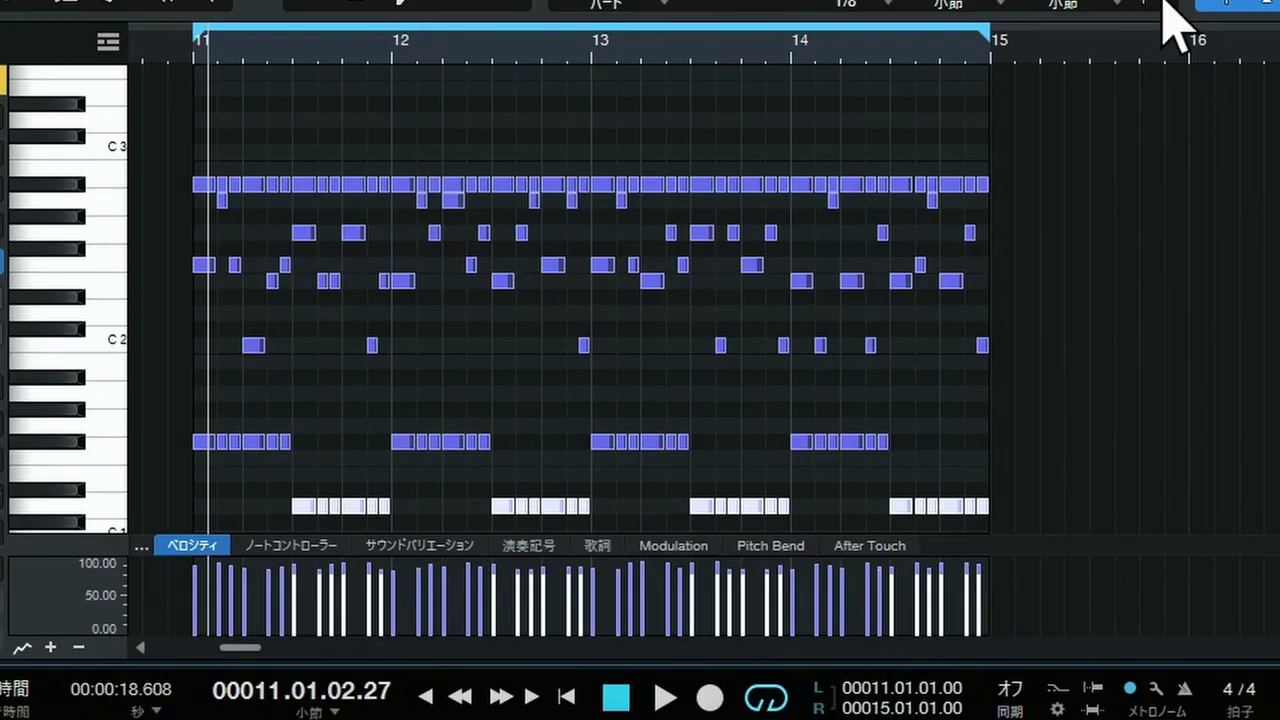
{"action": "key", "text": "alt+Left"}
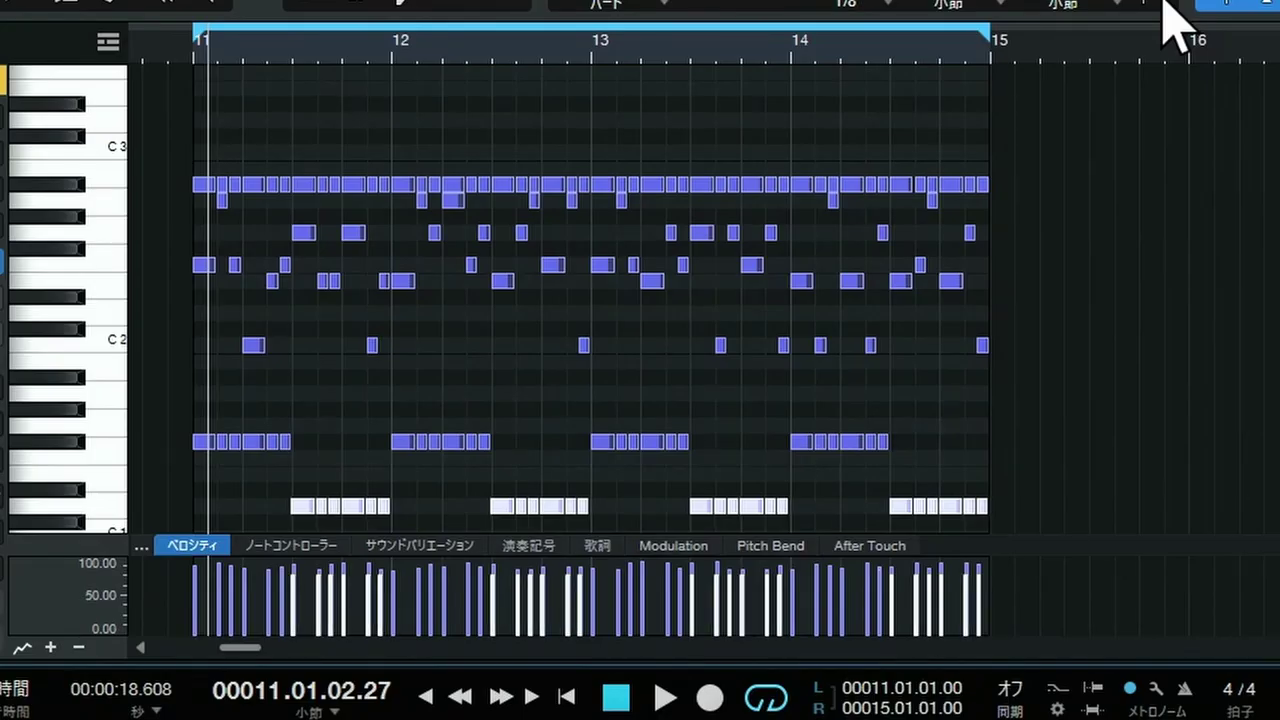
{"action": "key", "text": "alt+Left"}
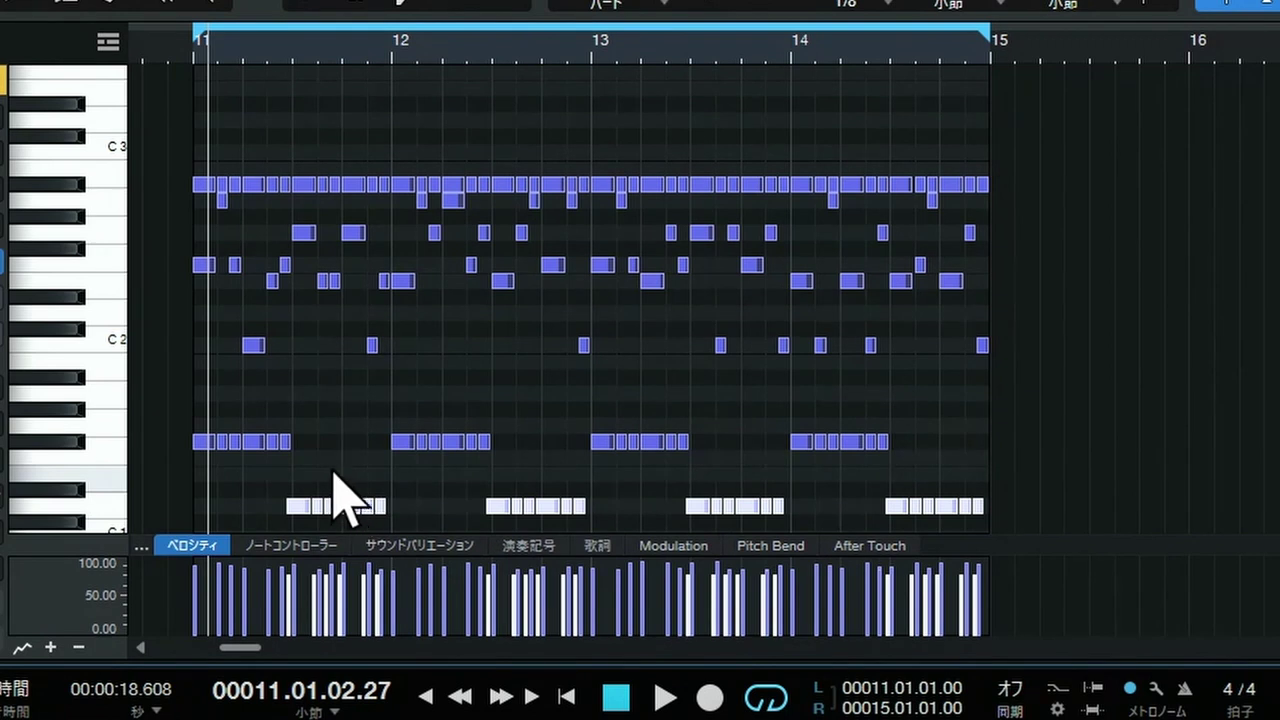
Step: Move bar 11's スライドアップ notes after the first one back onto the ストロークしない row and audition the passage around beat 11.3
{"action": "left_click_drag", "start_coordinate": [318, 482], "coordinate": [406, 520]}
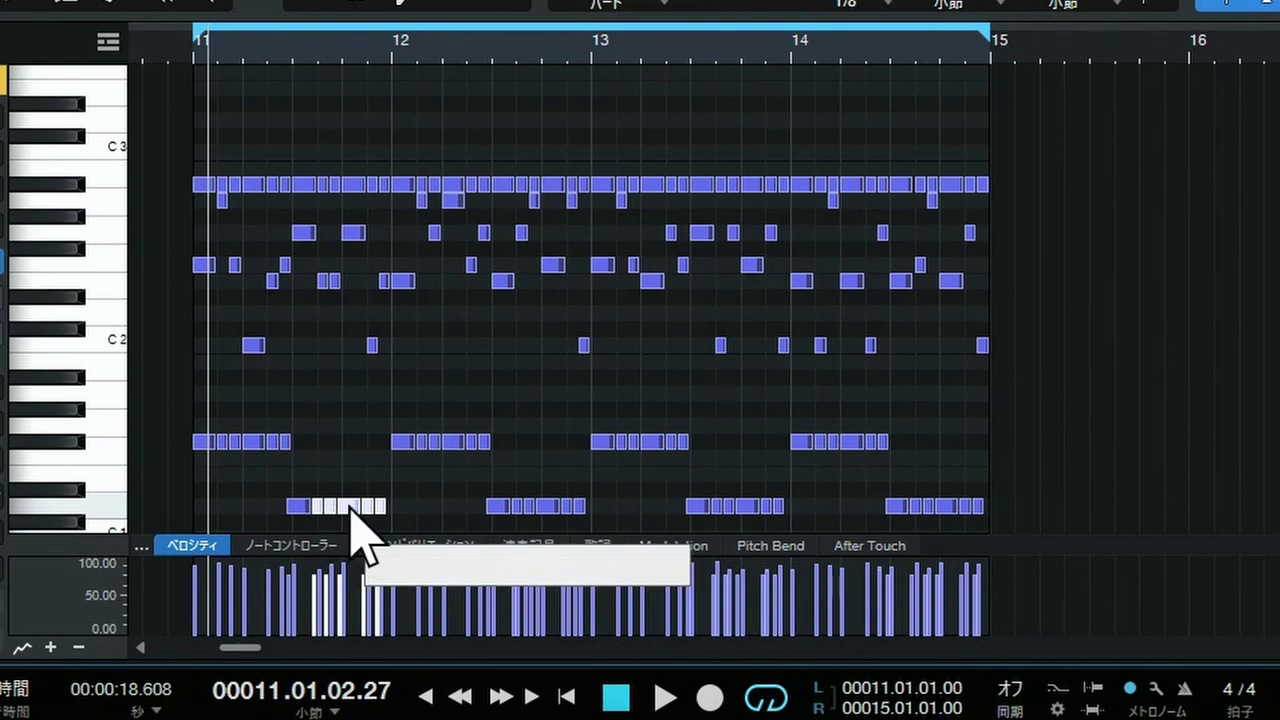
{"action": "left_click_drag", "start_coordinate": [350, 508], "coordinate": [357, 460]}
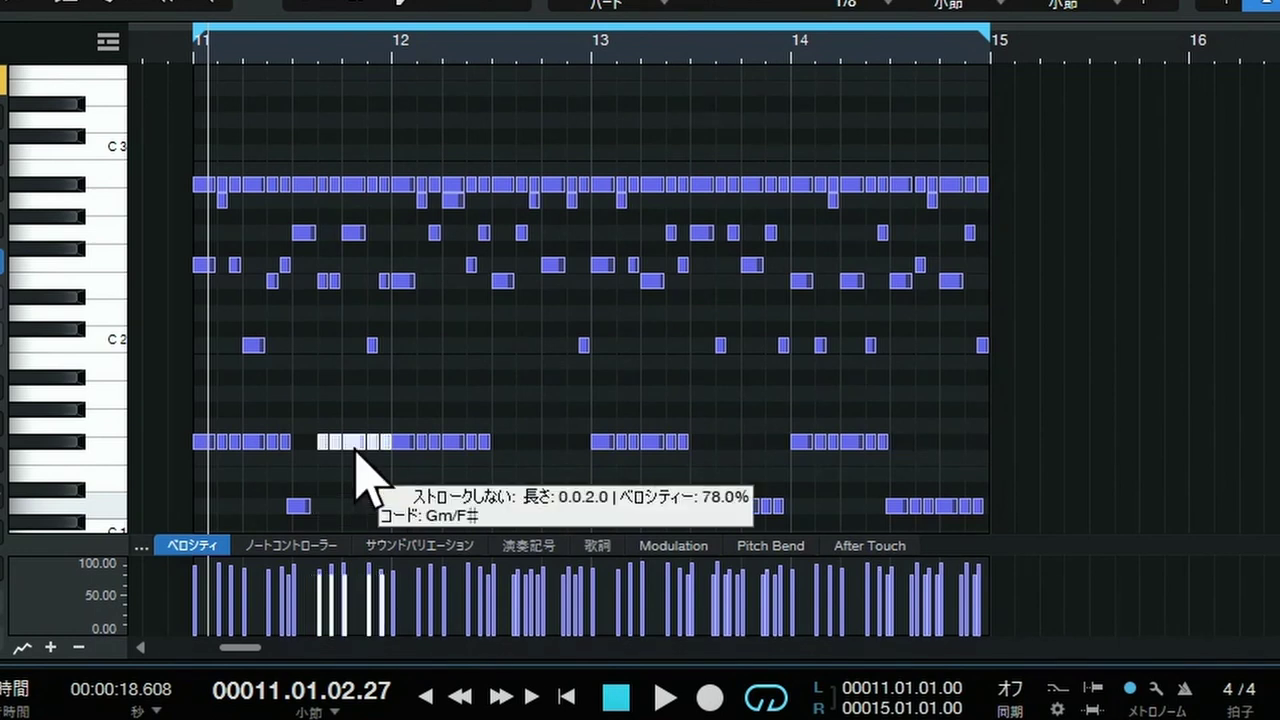
{"action": "key", "text": "e"}
{"action": "key", "text": "e"}
{"action": "key", "text": "e"}
{"action": "key", "text": "space"}
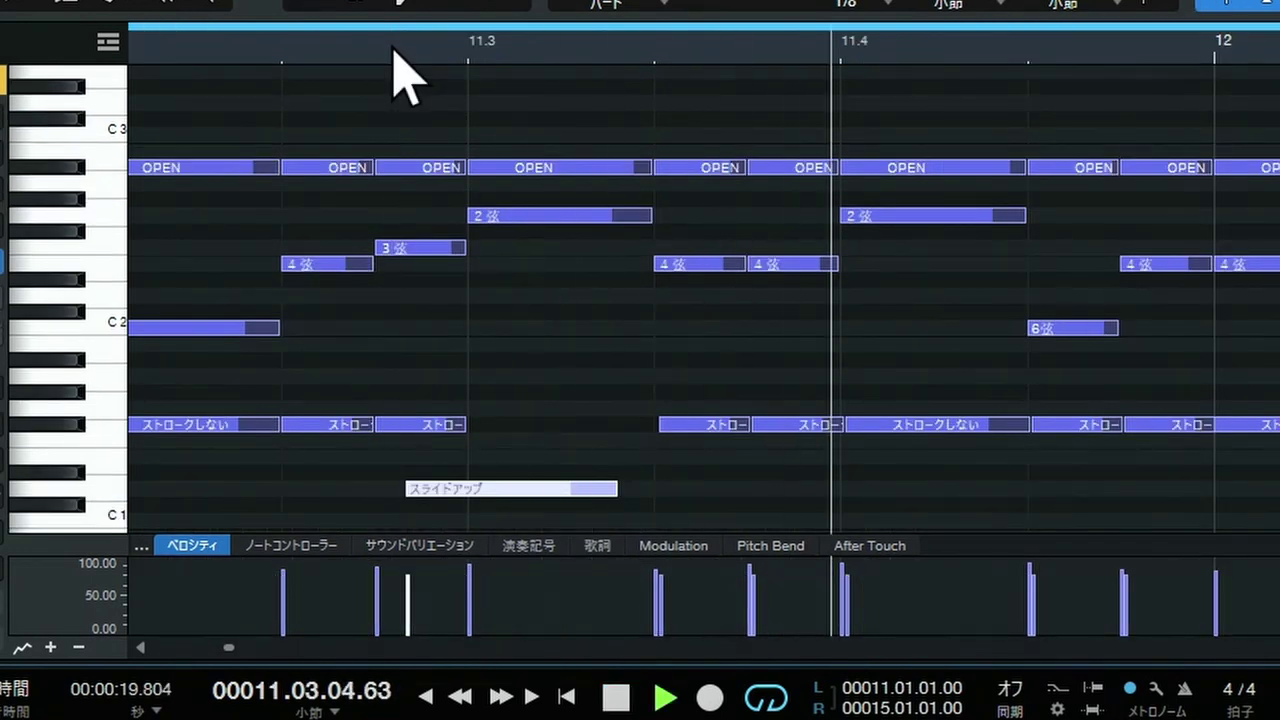
{"action": "key", "text": "space"}
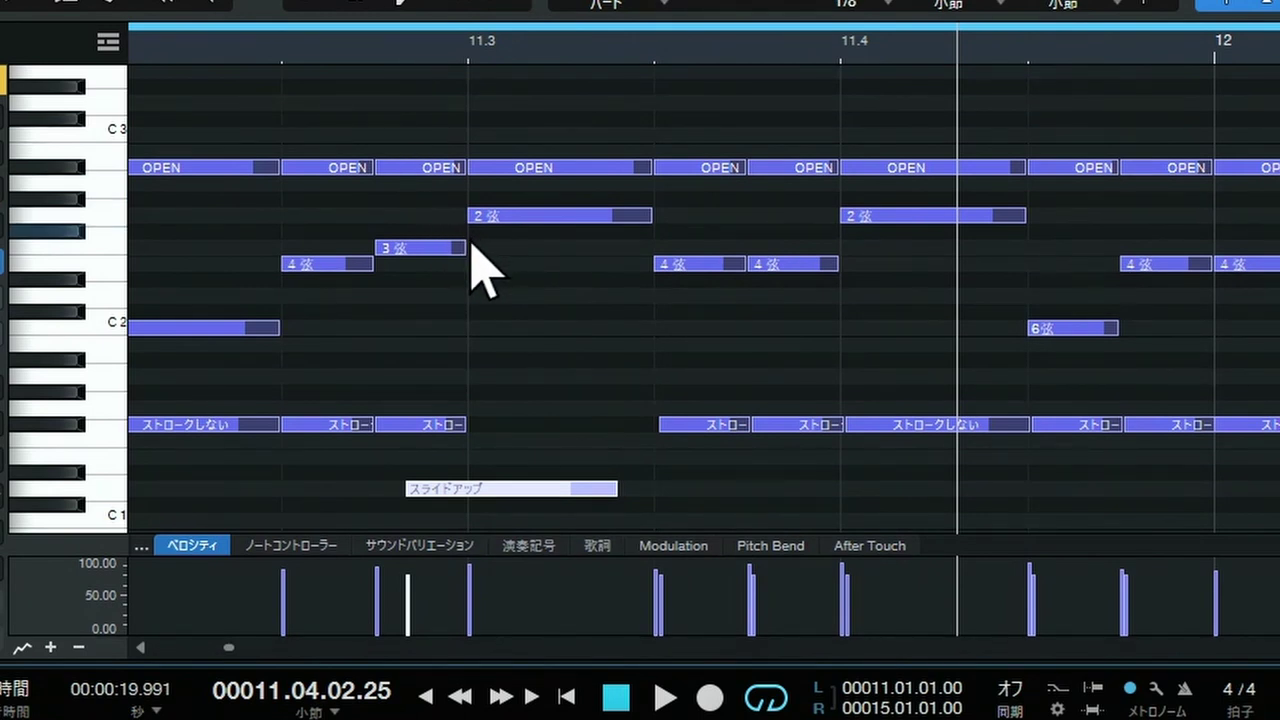
Step: Shorten the 3弦 note before beat 11.3 to 0.00.00.32, trim the ストロークしない note beneath it, and audition the slide
{"action": "left_click_drag", "start_coordinate": [466, 252], "coordinate": [400, 251]}
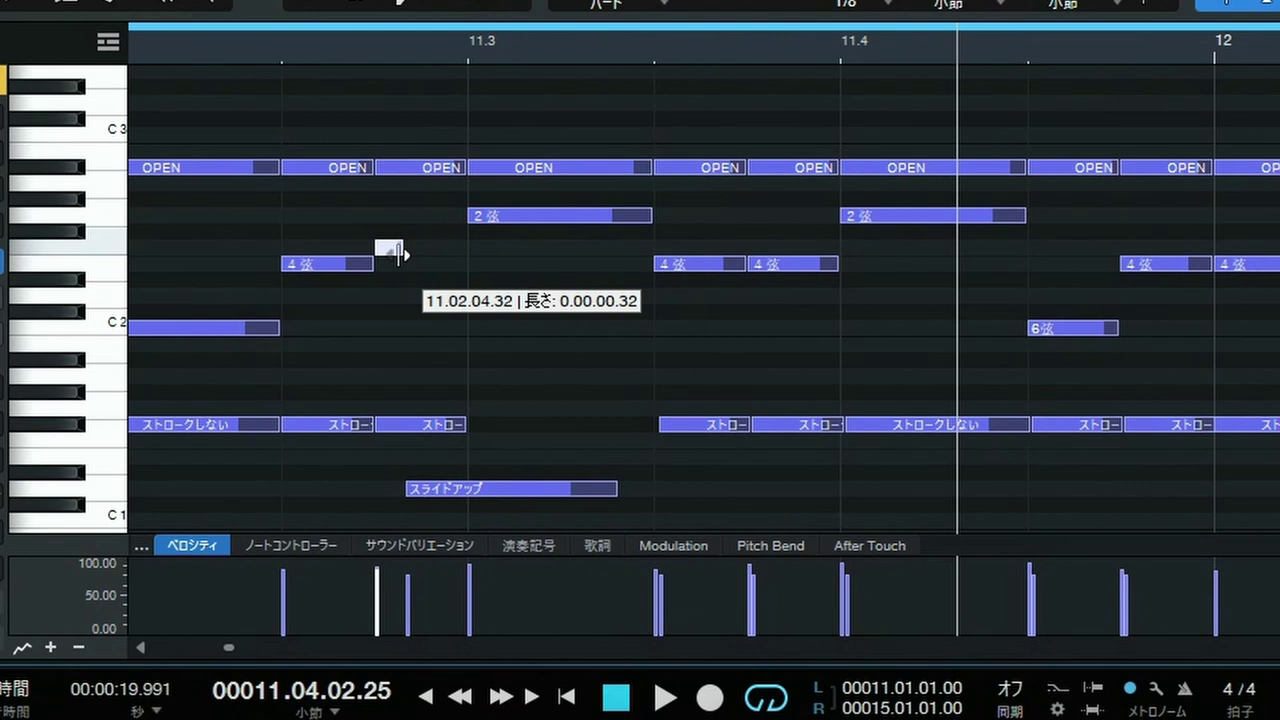
{"action": "left_click", "coordinate": [358, 58]}
{"action": "key", "text": "space"}
{"action": "key", "text": "space"}
{"action": "left_click", "coordinate": [358, 58]}
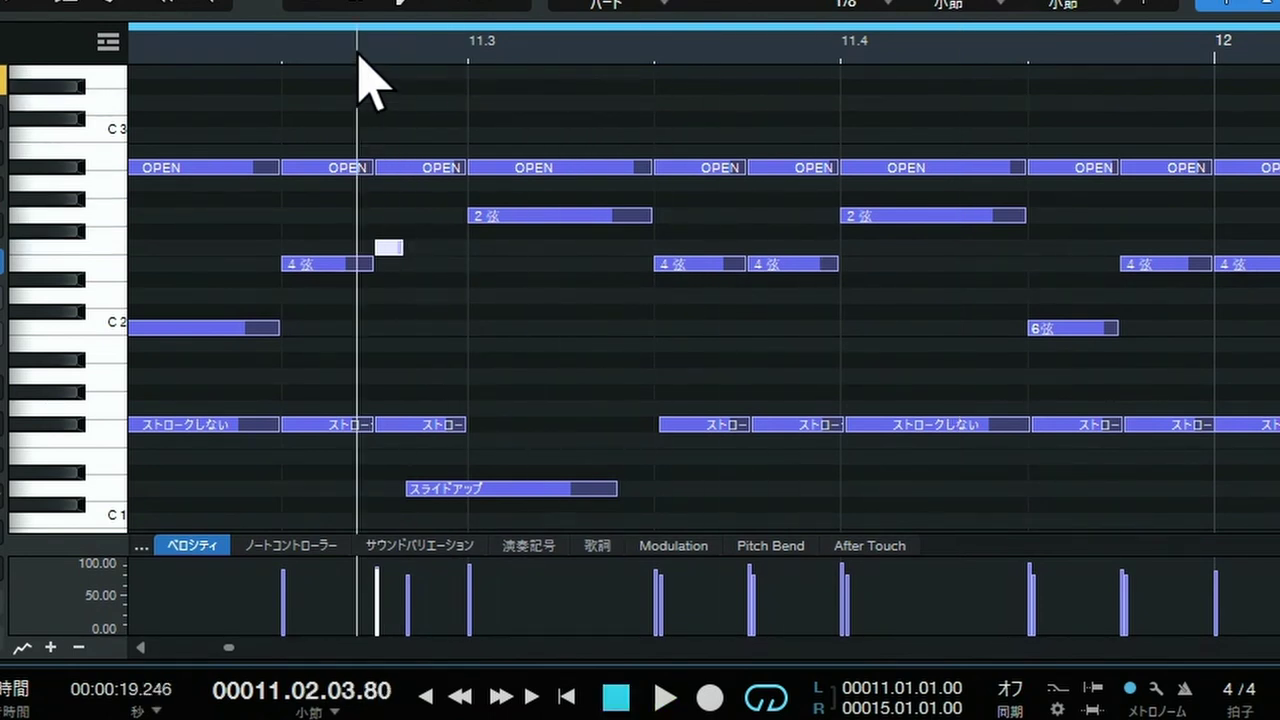
{"action": "key", "text": "space"}
{"action": "key", "text": "space"}
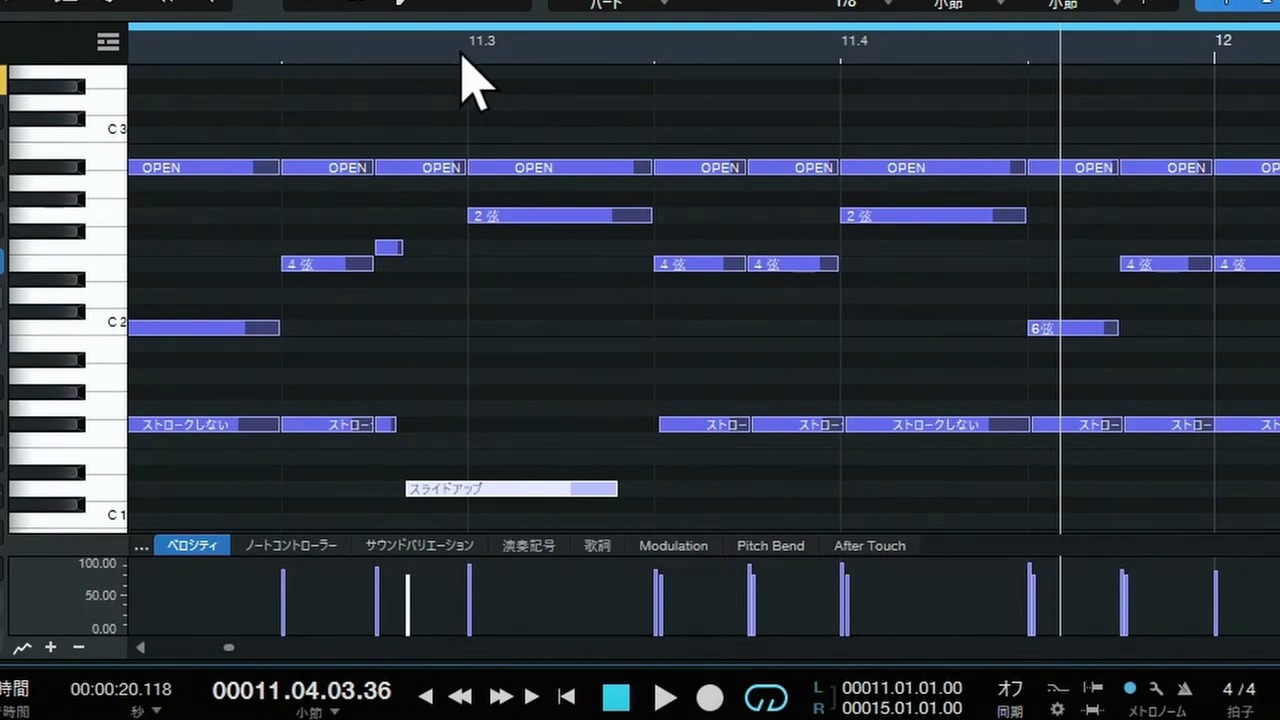
Step: Mute AMBER2 and solo VG-IRON2 to audition the phrase from bar 11, stop playback, and mute VG-IRON2
{"action": "key", "text": "shift+l"}
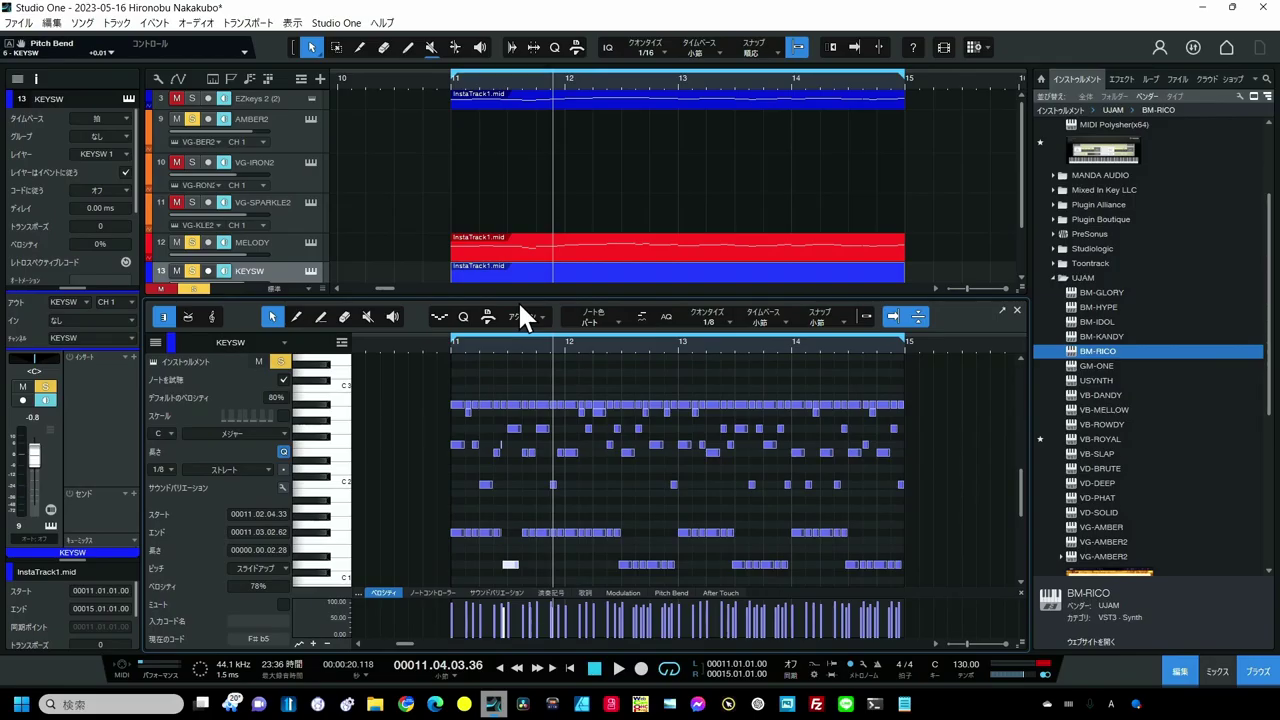
{"action": "left_click", "coordinate": [193, 161]}
{"action": "left_click", "coordinate": [440, 74]}
{"action": "key", "text": "space"}
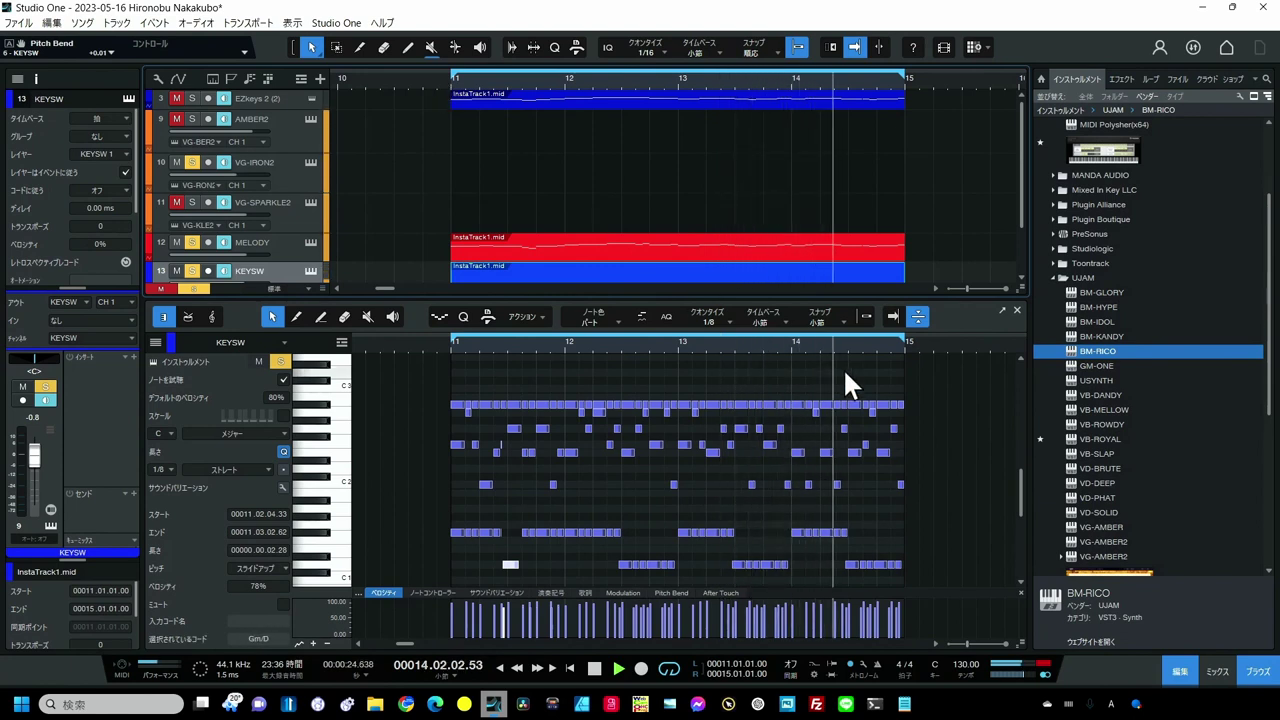
{"action": "key", "text": "space"}
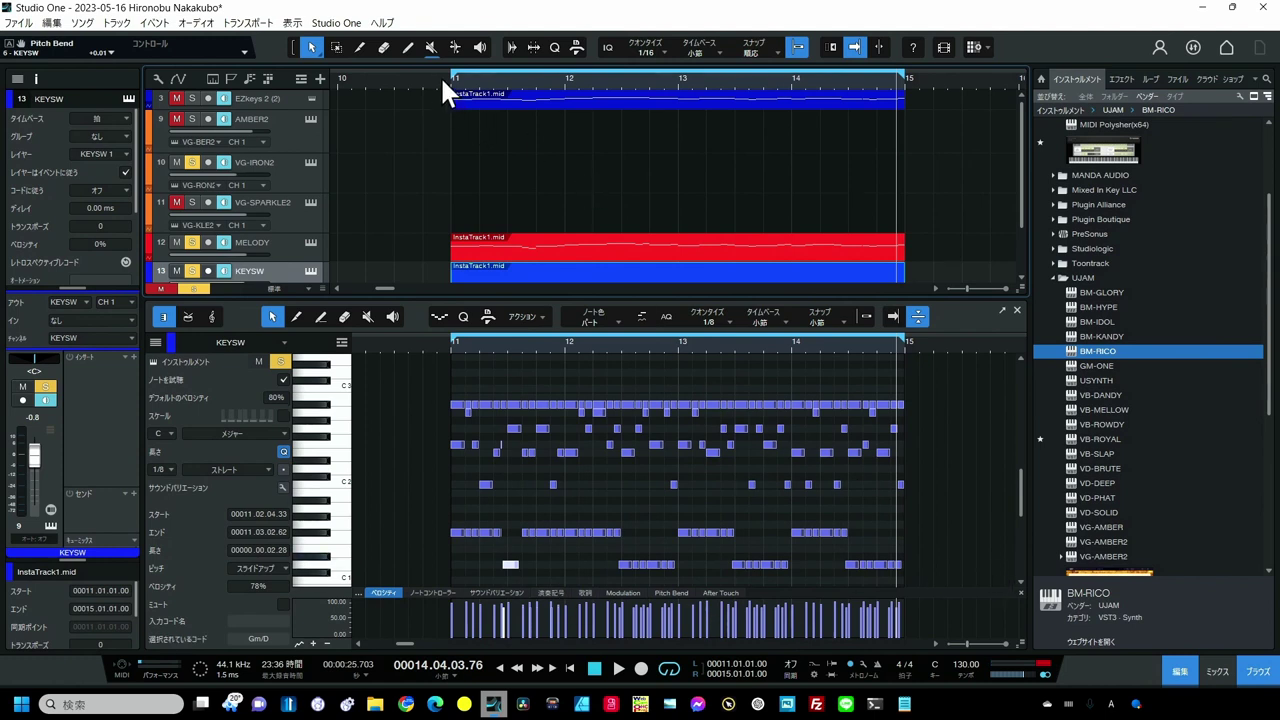
{"action": "key", "text": "space"}
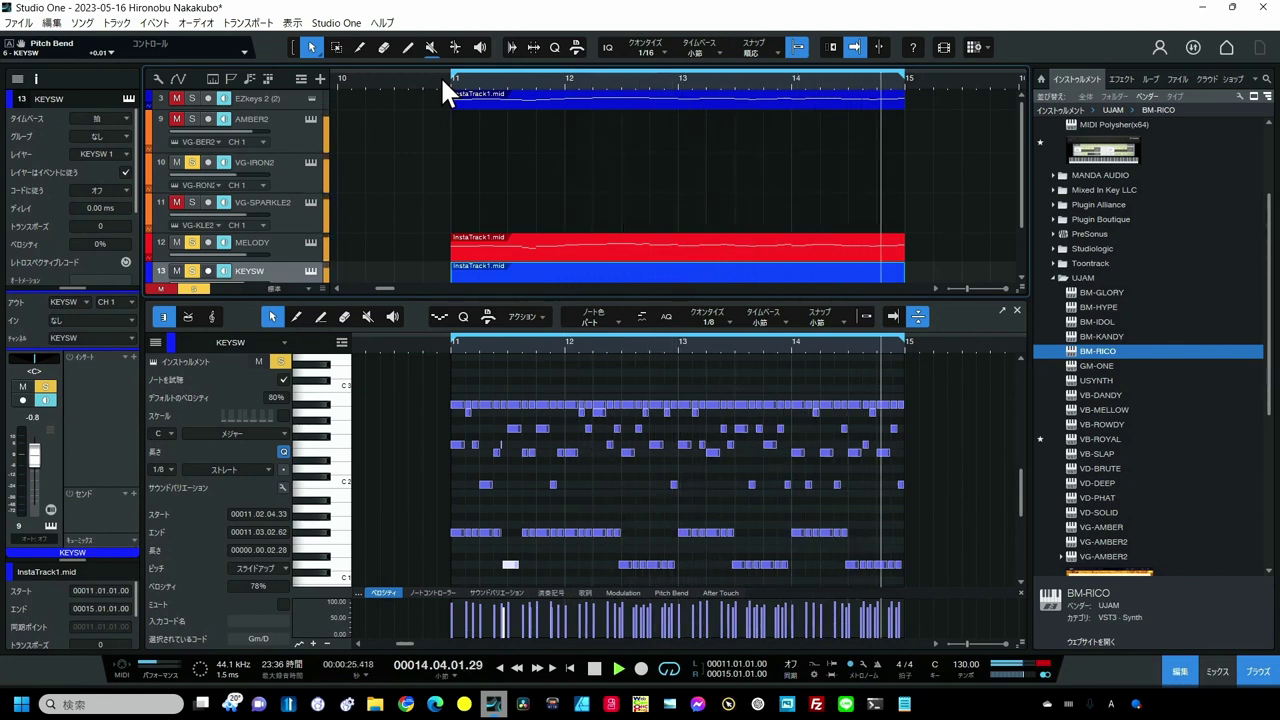
{"action": "key", "text": "space"}
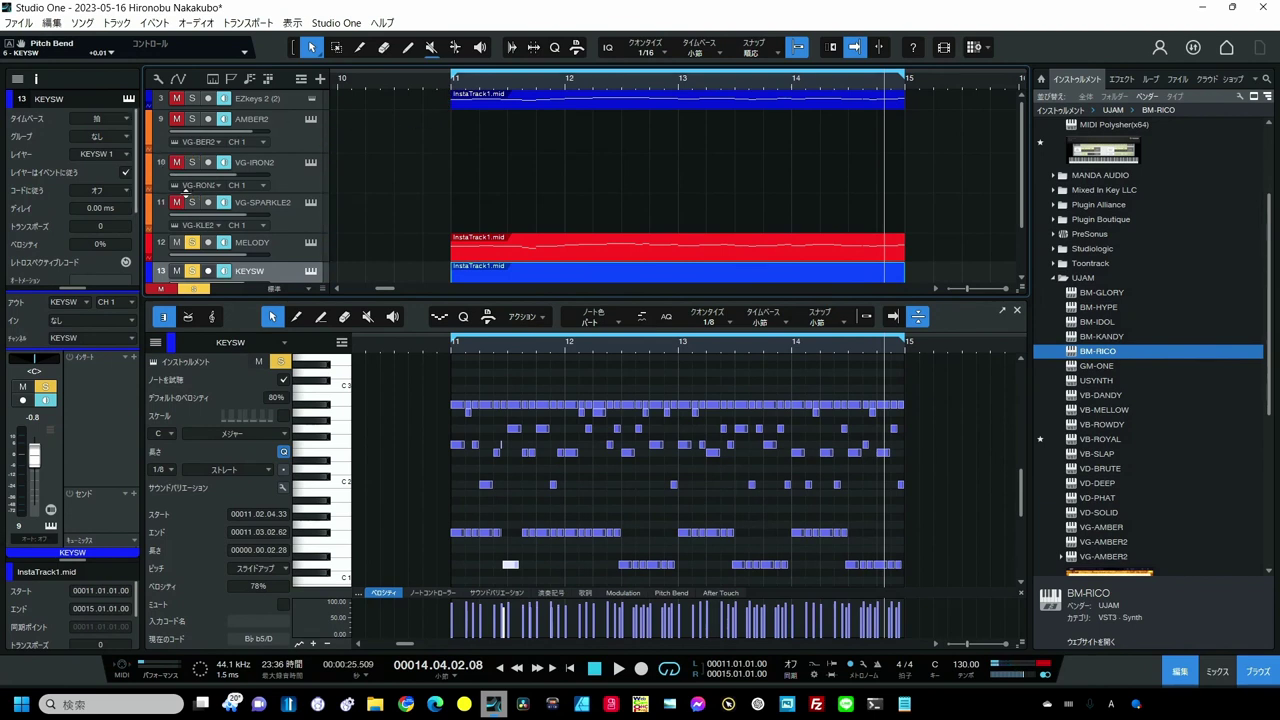
Step: Audition the phrase with VG-SPARKLE2 soloed, and remove the スライドアップ notes from the KEYSW clip
{"action": "left_click", "coordinate": [442, 79]}
{"action": "key", "text": "space"}
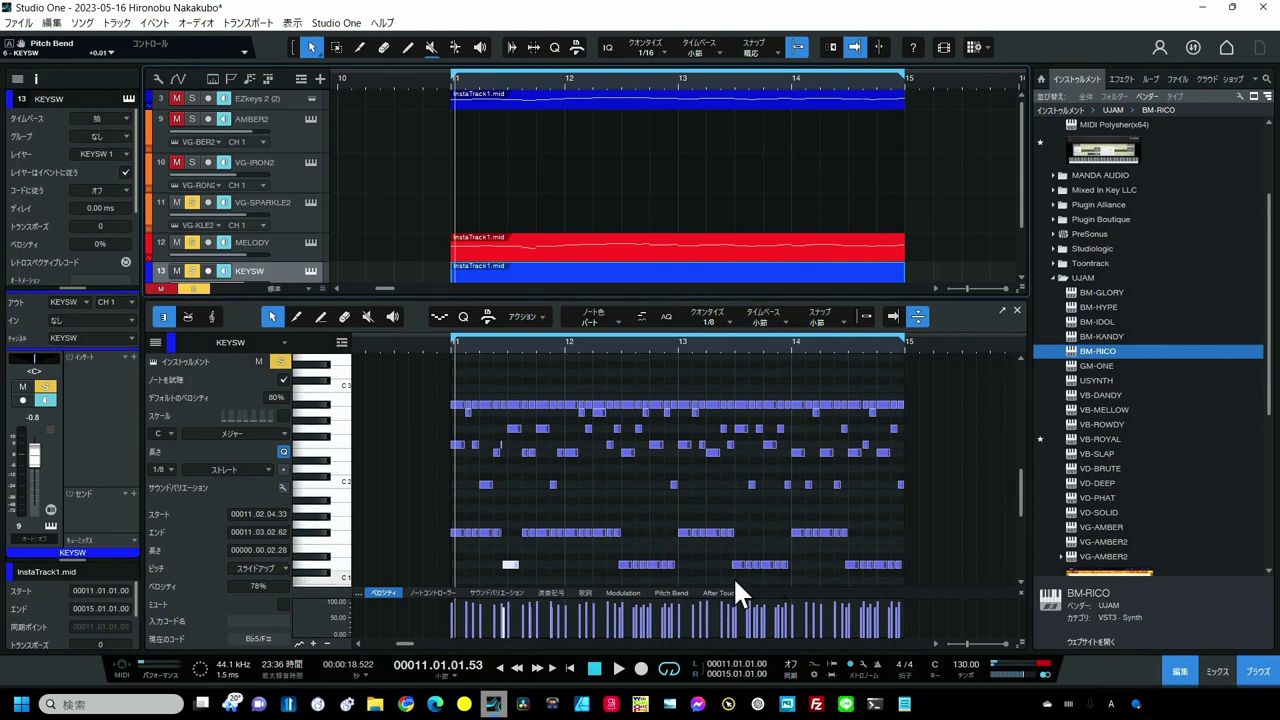
{"action": "key", "text": "ctrl+z"}
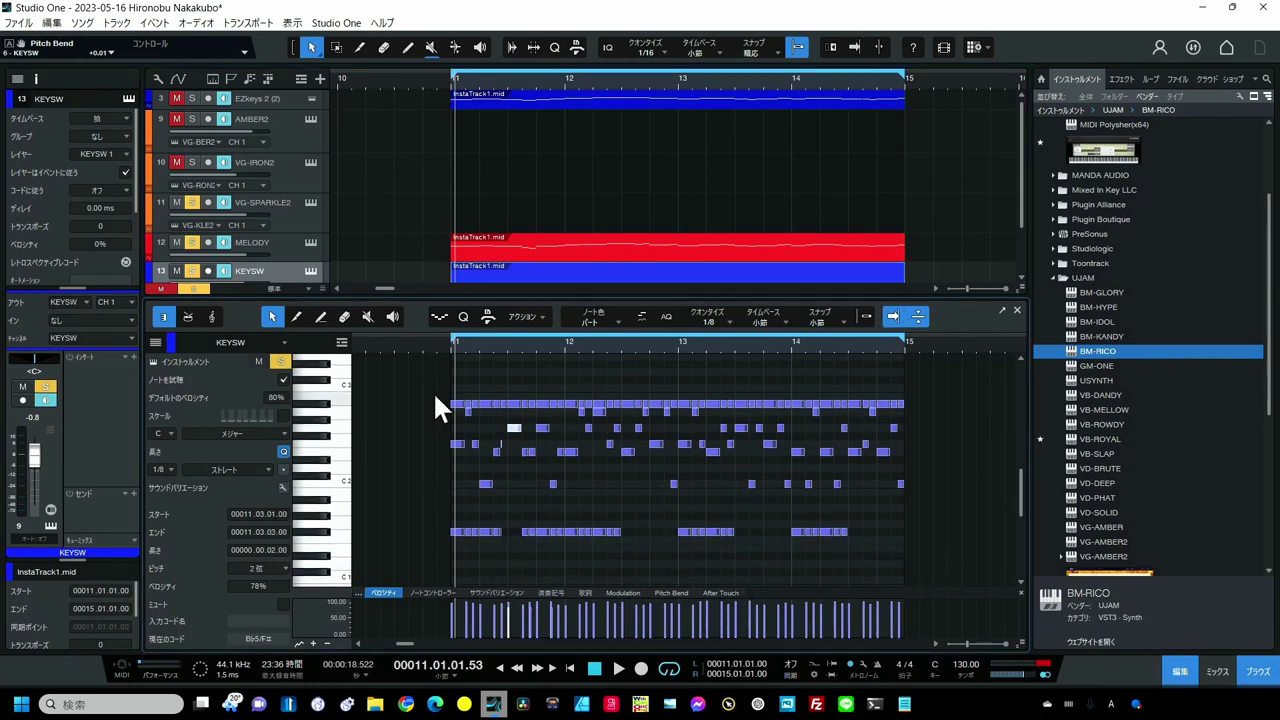
Step: Clear all notes on the KEYSW track and replace its clip with a copy of the MELODY clip at bar 11
{"action": "left_click_drag", "start_coordinate": [433, 391], "coordinate": [931, 583]}
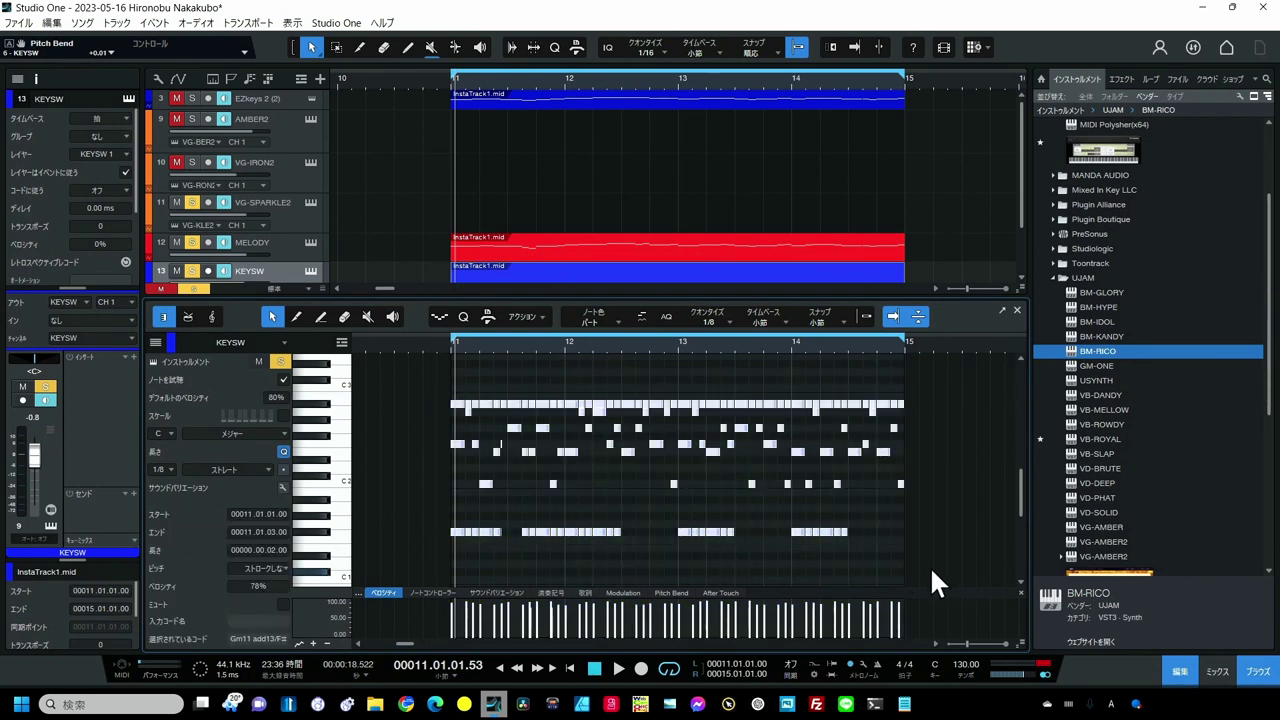
{"action": "key", "text": "Delete"}
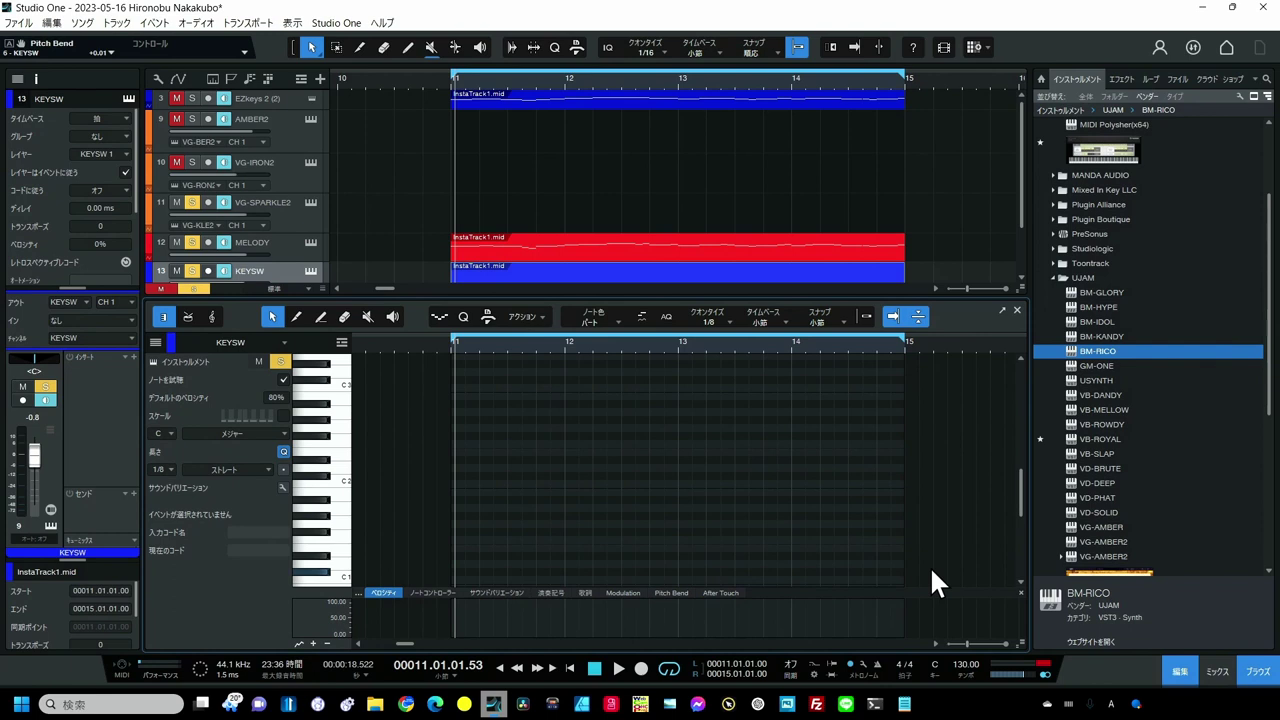
{"action": "scroll", "coordinate": [765, 235], "scroll_direction": "down", "scroll_amount": 2}
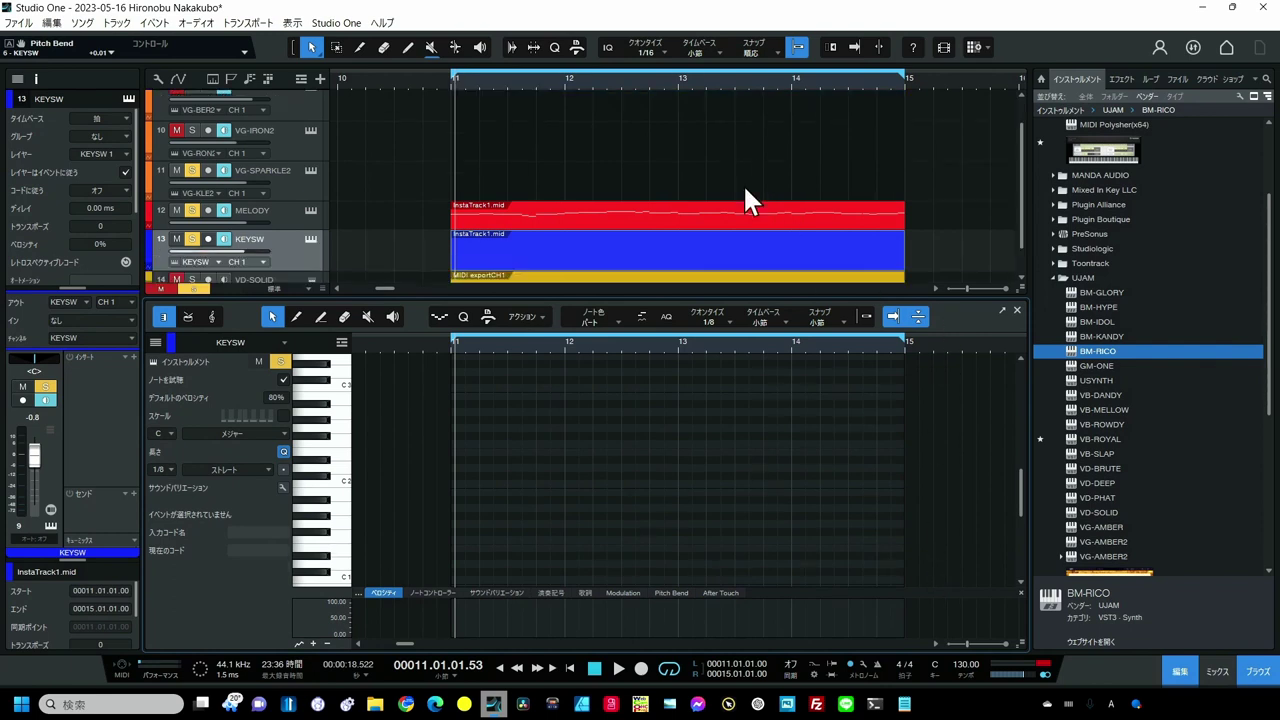
{"action": "key", "text": "f"}
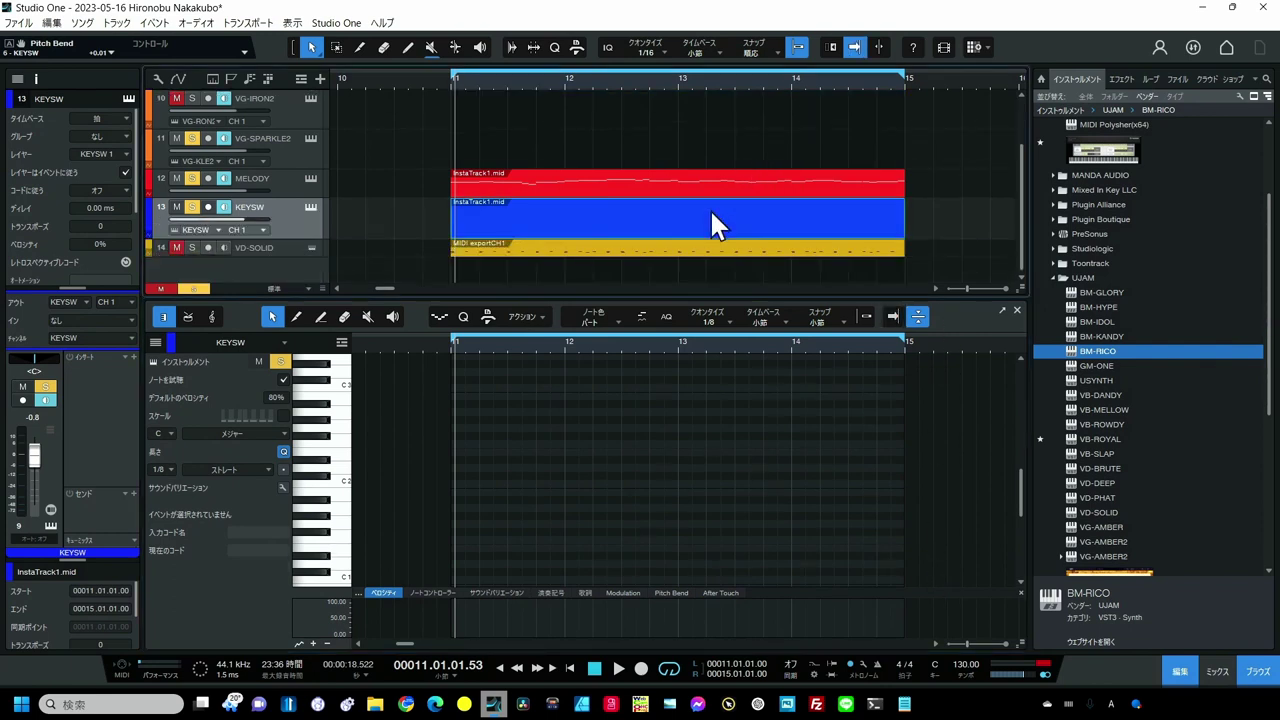
{"action": "key", "text": "Delete"}
{"action": "left_click", "coordinate": [706, 186]}
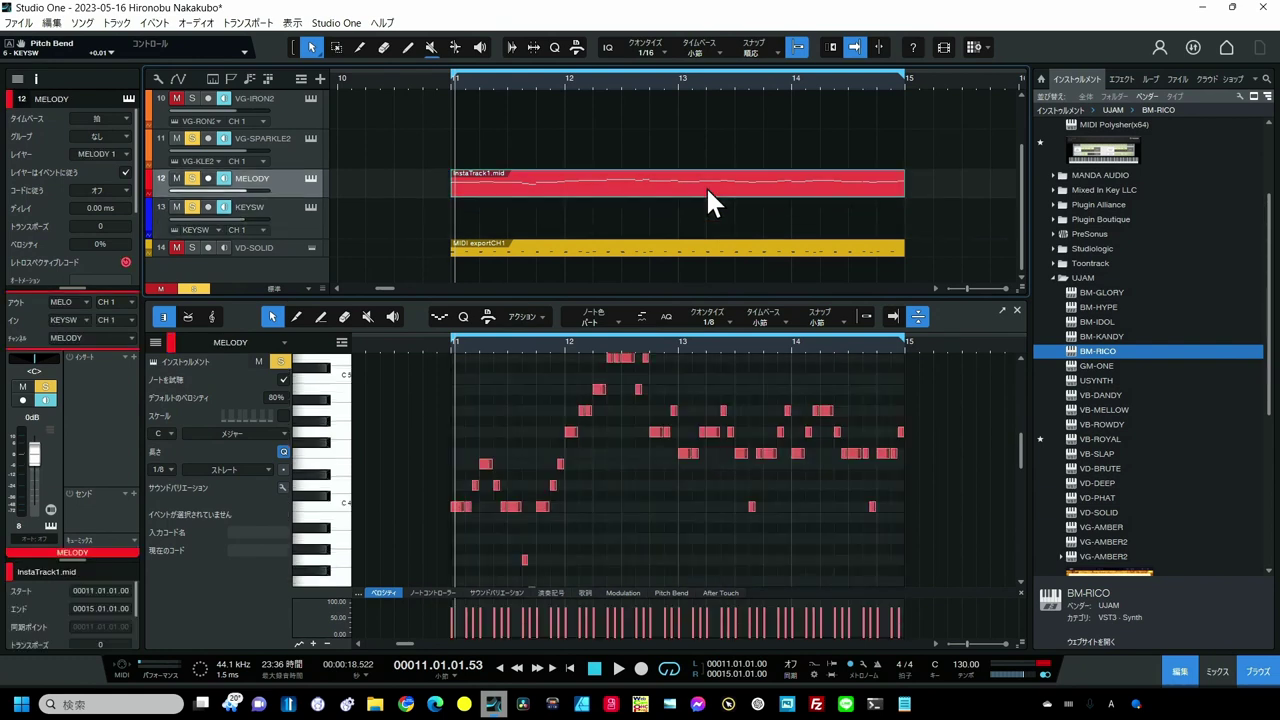
{"action": "left_click_drag", "start_coordinate": [708, 188], "coordinate": [701, 212]}
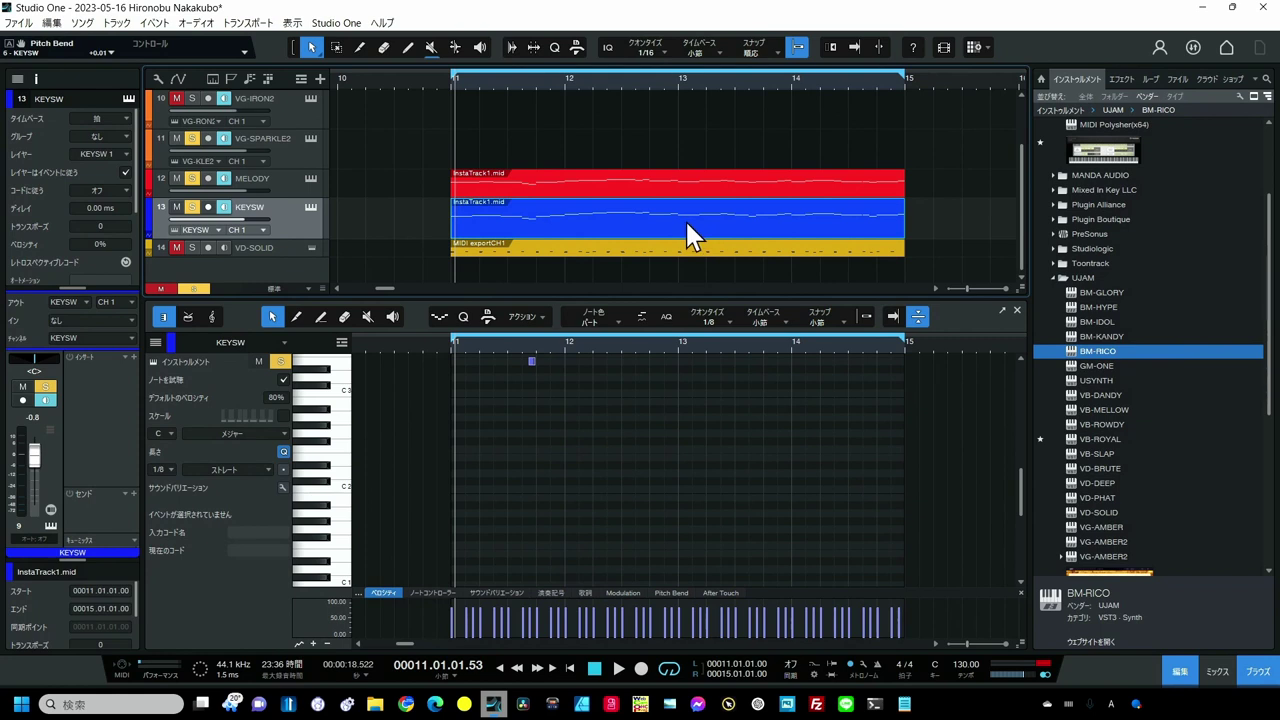
Step: Unmute AMBER2, VG-IRON2 and VD-SOLID, and play the phrase with VG-SPARKLE2 from just before bar 11
{"action": "scroll", "coordinate": [692, 483], "scroll_direction": "up", "scroll_amount": 3}
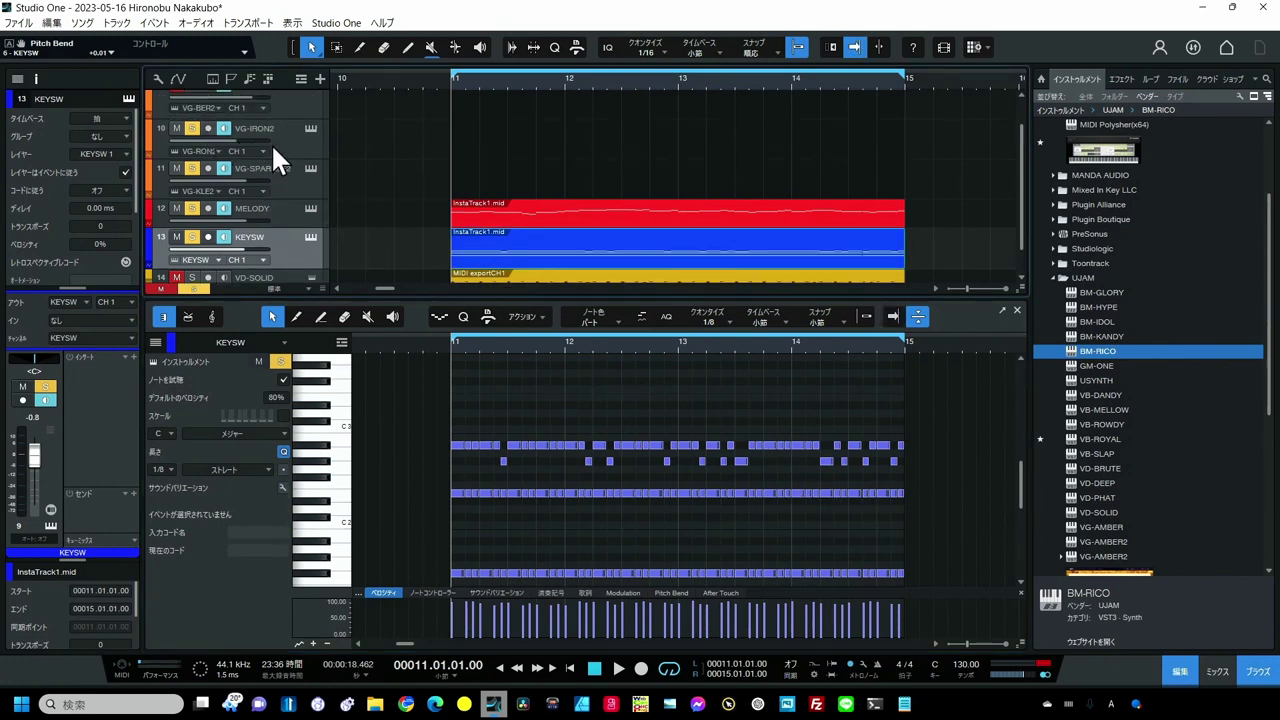
{"action": "scroll", "coordinate": [271, 158], "scroll_direction": "up", "scroll_amount": 2}
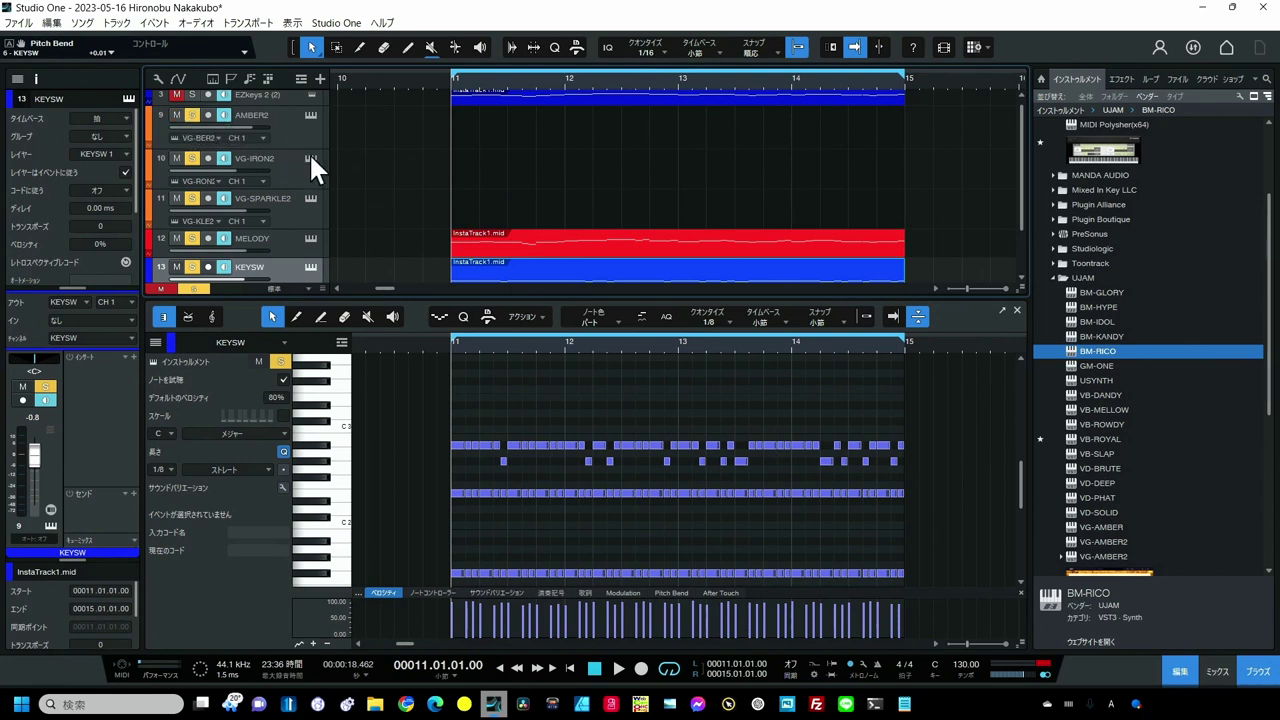
{"action": "scroll", "coordinate": [347, 163], "scroll_direction": "down", "scroll_amount": 2}
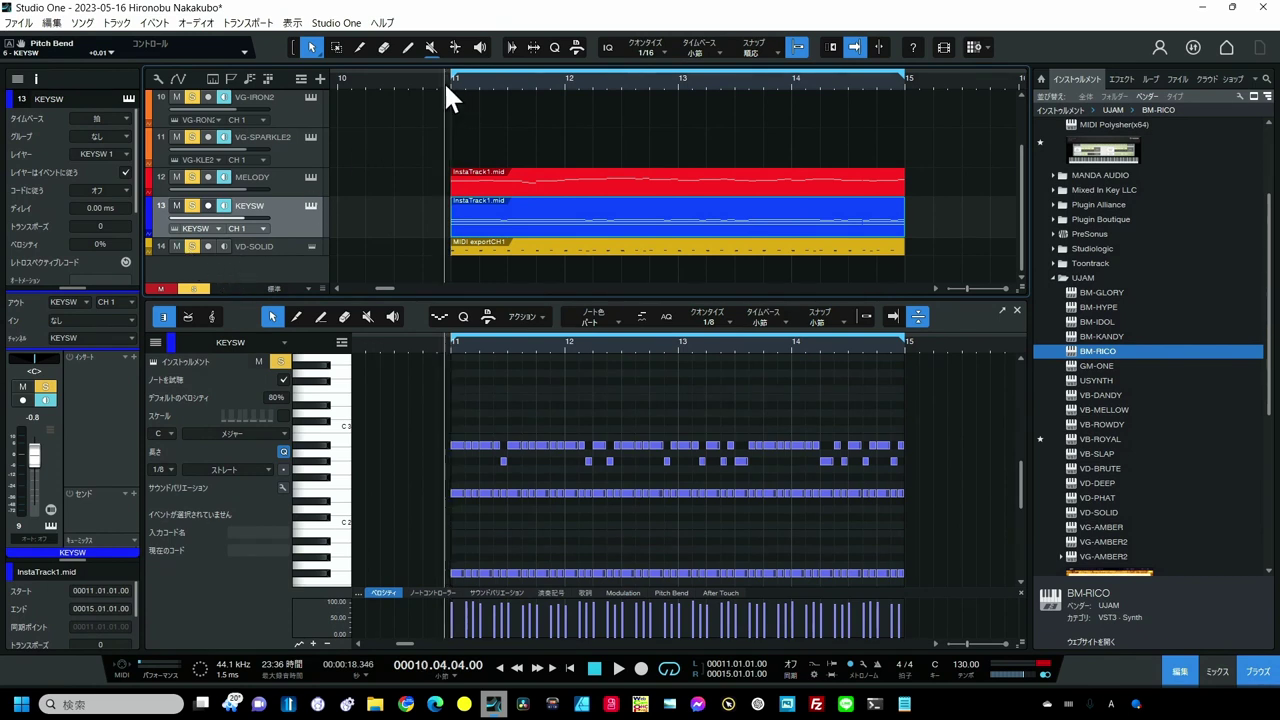
{"action": "key", "text": "space"}
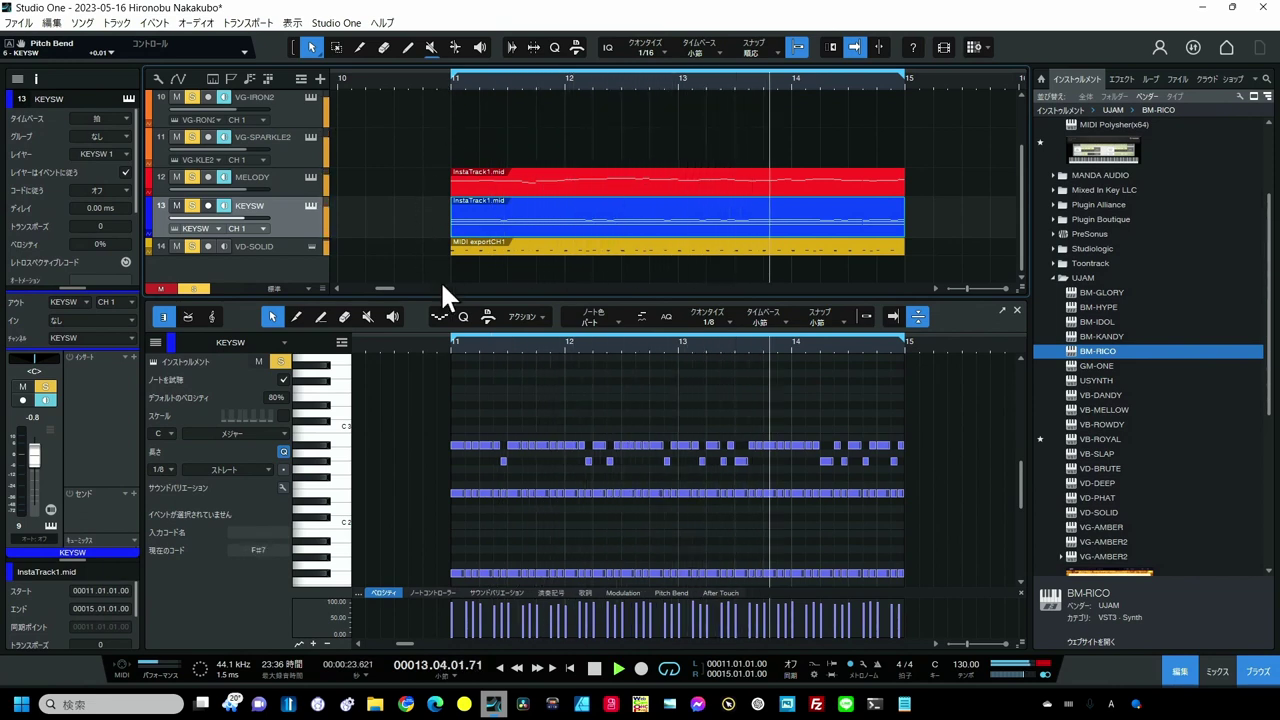
Step: Show the mixer and set VG-SPARKLE2 to -5.0, VG-IRON2 to +0.2, VG-AMBER2 to -3.7 and VD-SOLID to +3.5 dB during playback
{"action": "key", "text": "F3"}
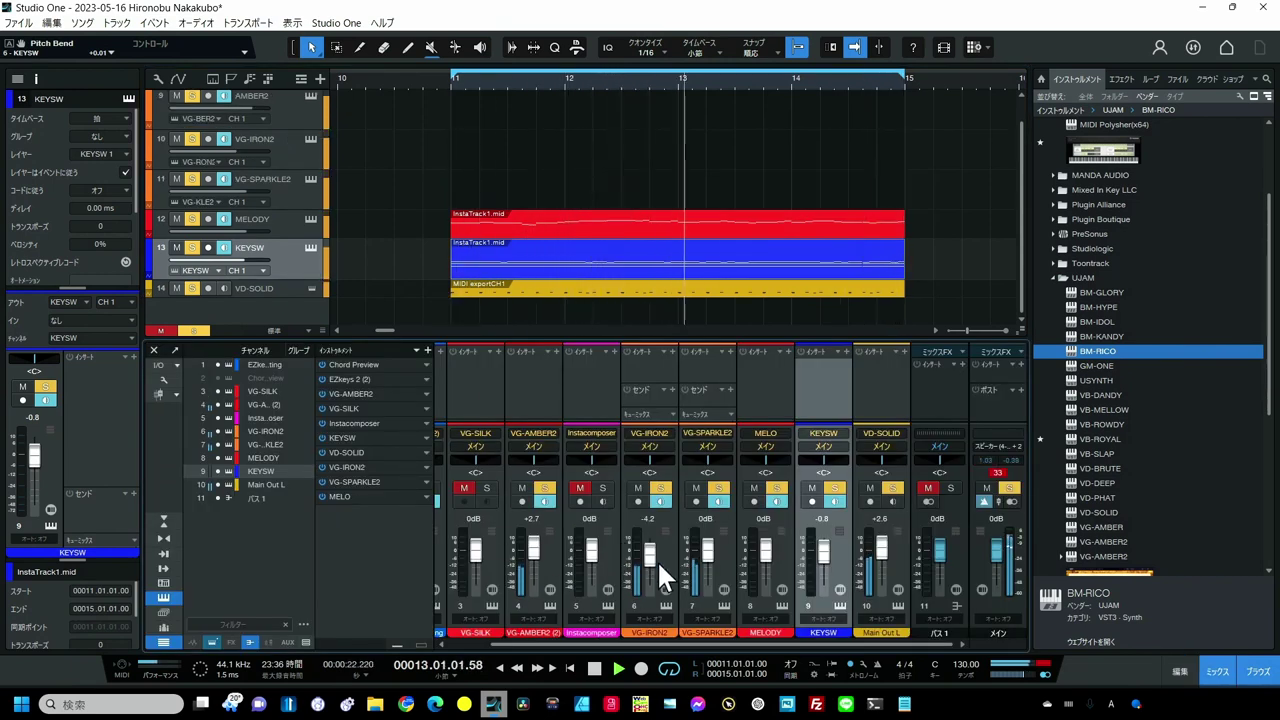
{"action": "left_click_drag", "start_coordinate": [702, 554], "coordinate": [708, 553]}
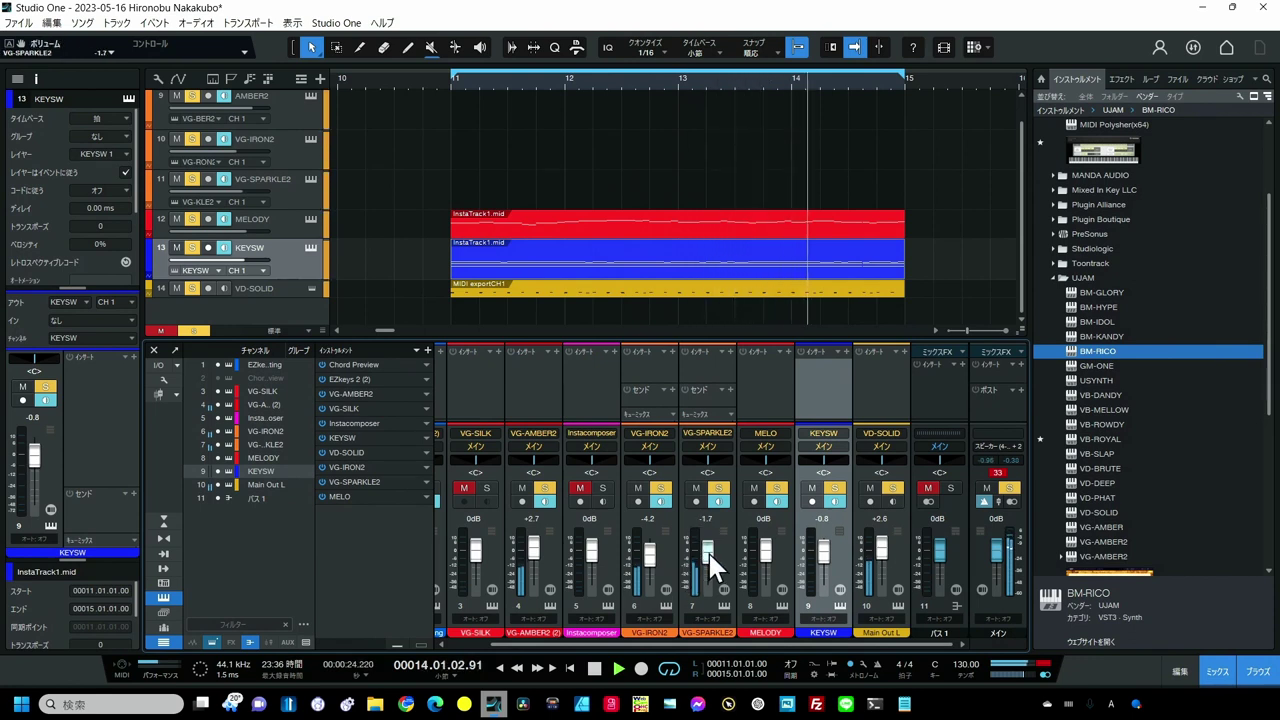
{"action": "scroll", "coordinate": [708, 554], "scroll_direction": "down", "scroll_amount": 2}
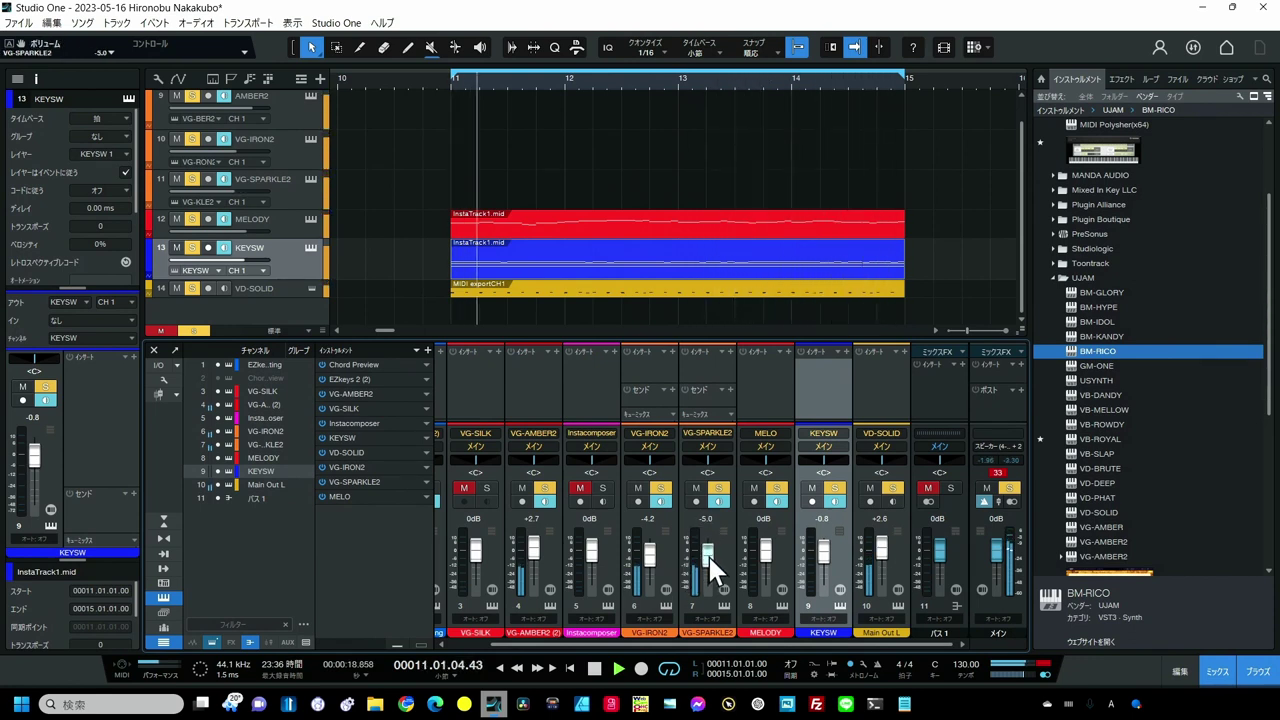
{"action": "scroll", "coordinate": [652, 553], "scroll_direction": "up", "scroll_amount": 4}
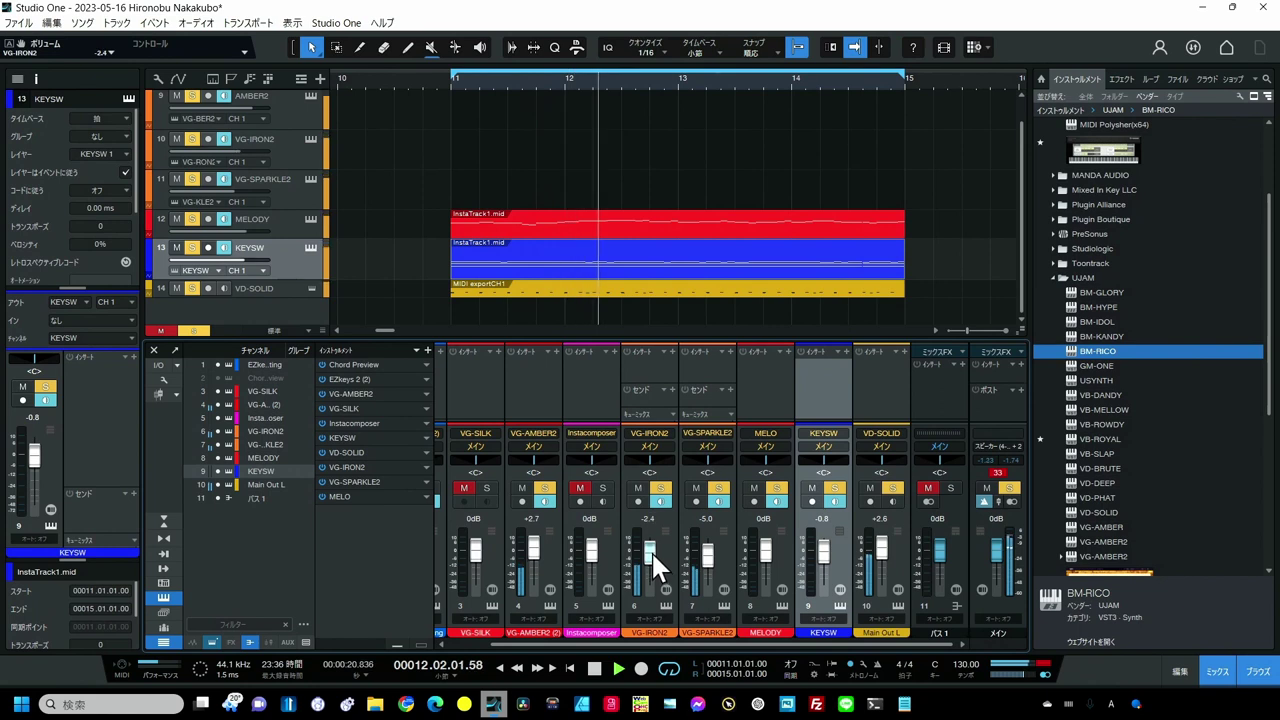
{"action": "scroll", "coordinate": [651, 549], "scroll_direction": "up", "scroll_amount": 1}
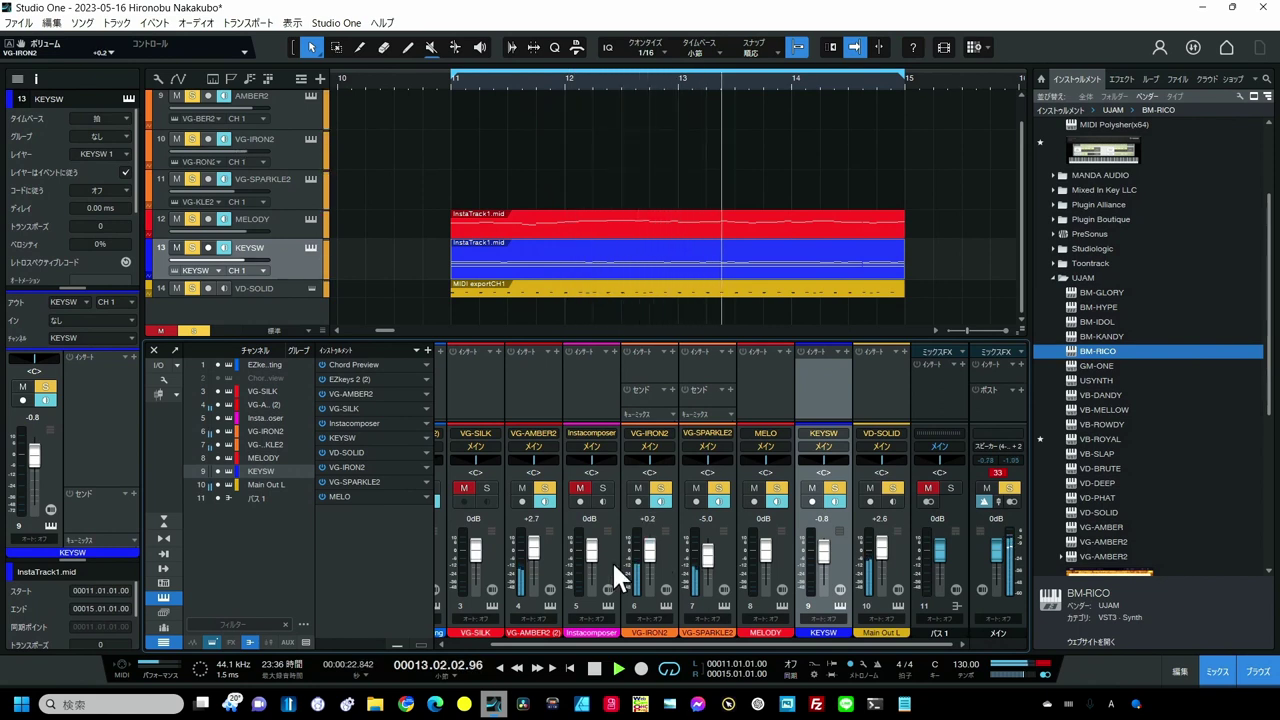
{"action": "scroll", "coordinate": [537, 547], "scroll_direction": "down", "scroll_amount": 4}
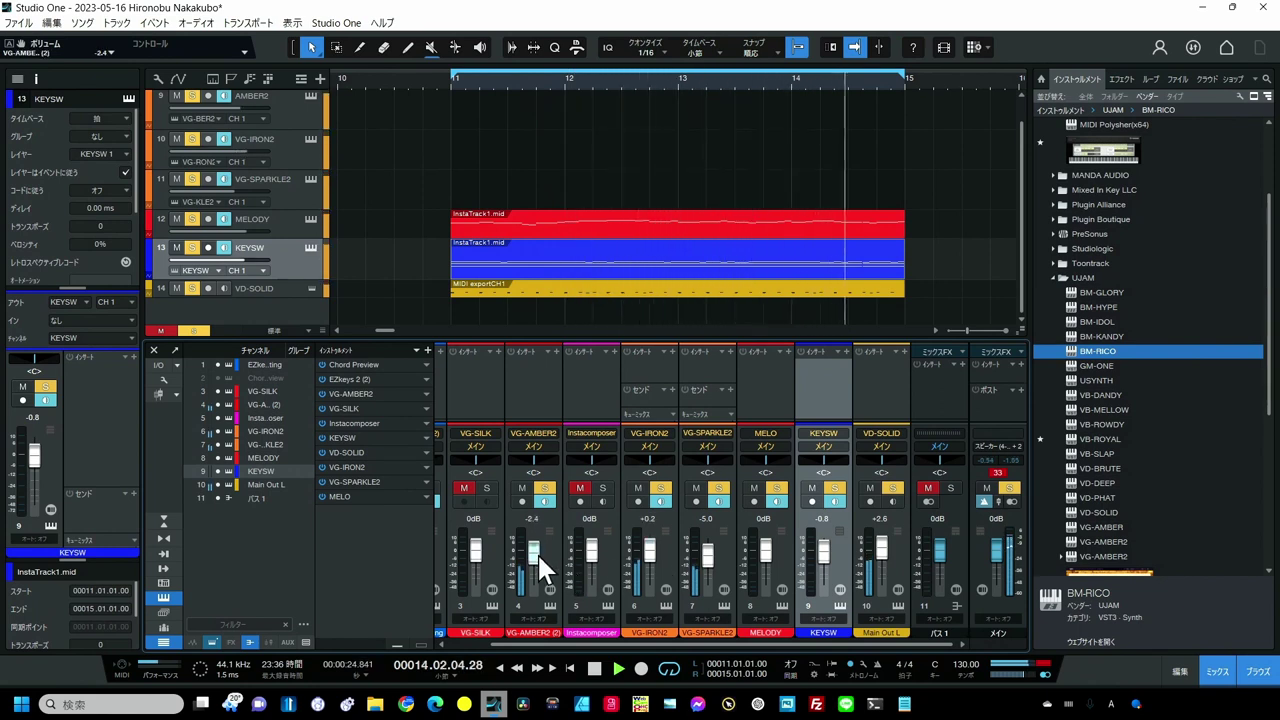
{"action": "scroll", "coordinate": [882, 544], "scroll_direction": "up", "scroll_amount": 1}
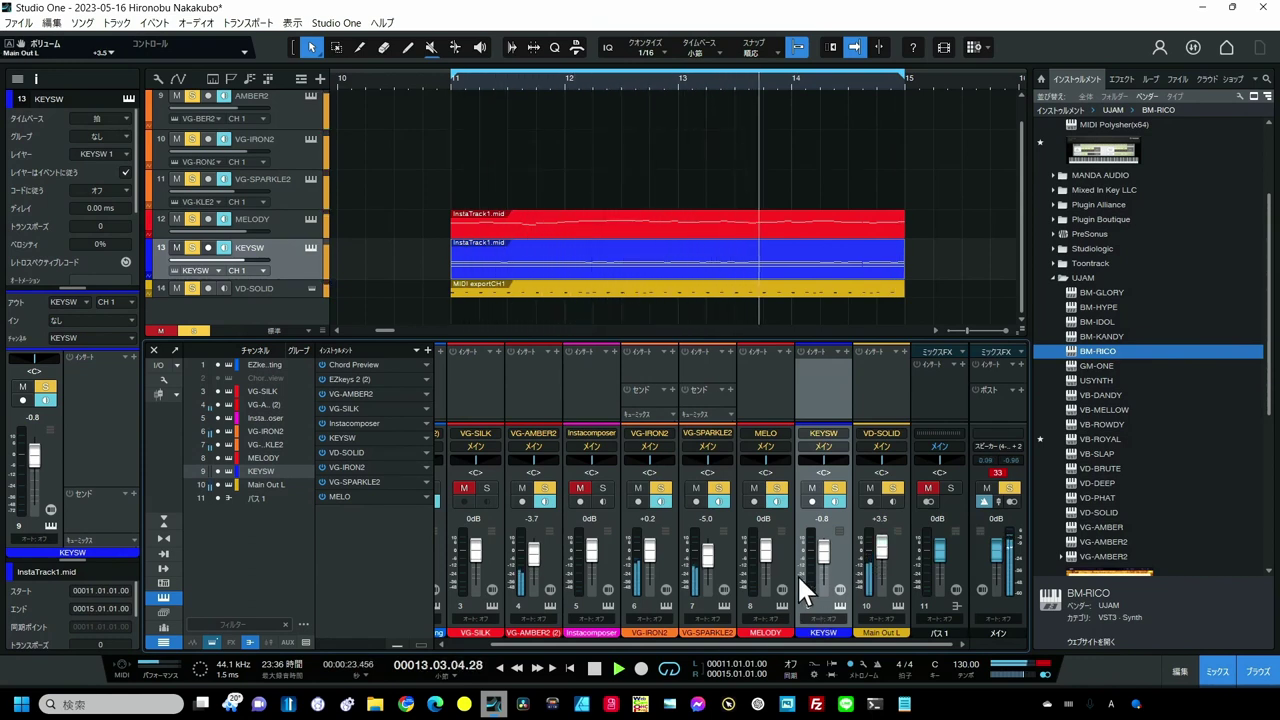
Step: Mute VG-SPARKLE2 and VG-IRON2 to hear VG-AMBER2 with the drums, and raise VG-AMBER2 to +4.1 dB
{"action": "left_click", "coordinate": [757, 487]}
{"action": "left_click", "coordinate": [757, 487]}
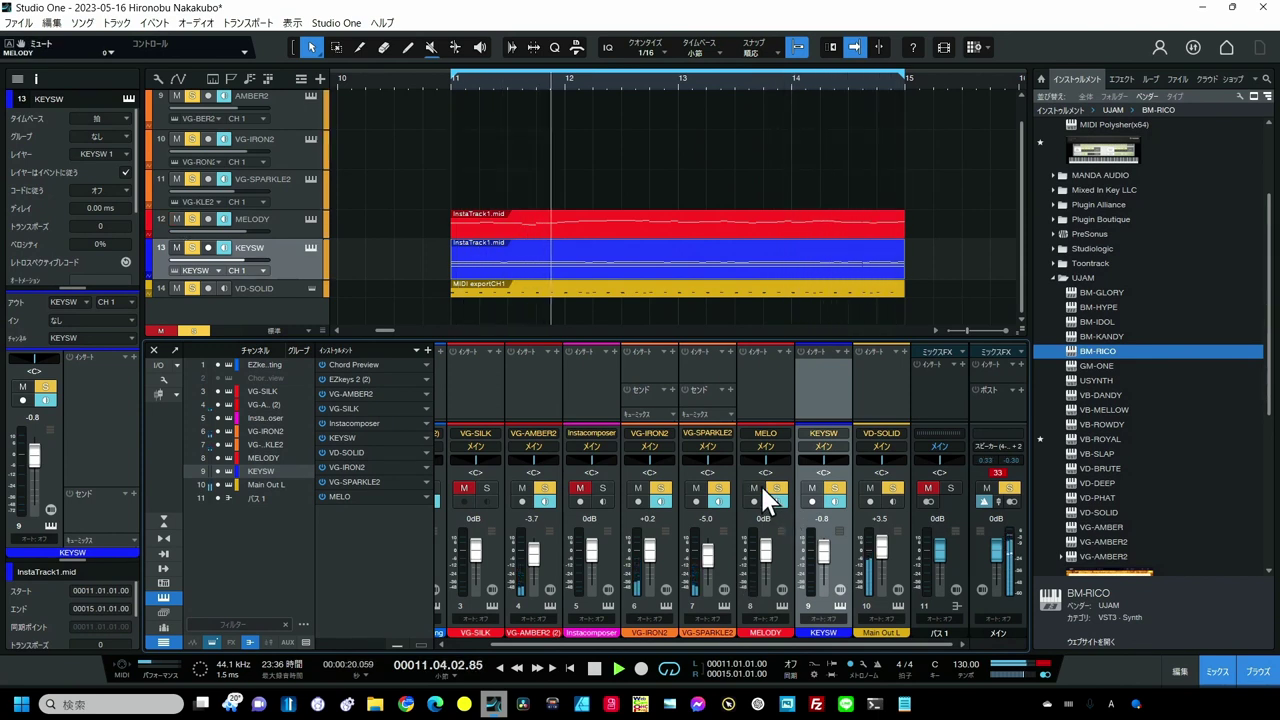
{"action": "left_click", "coordinate": [695, 488]}
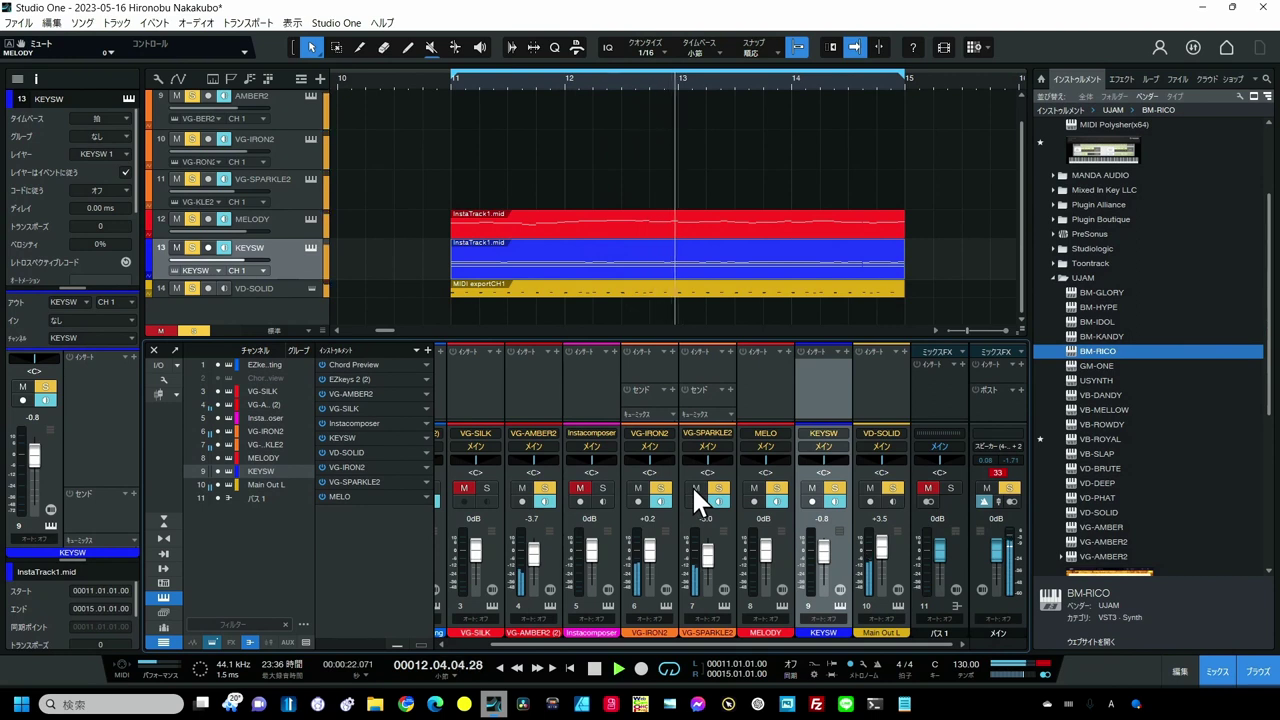
{"action": "left_click", "coordinate": [637, 488]}
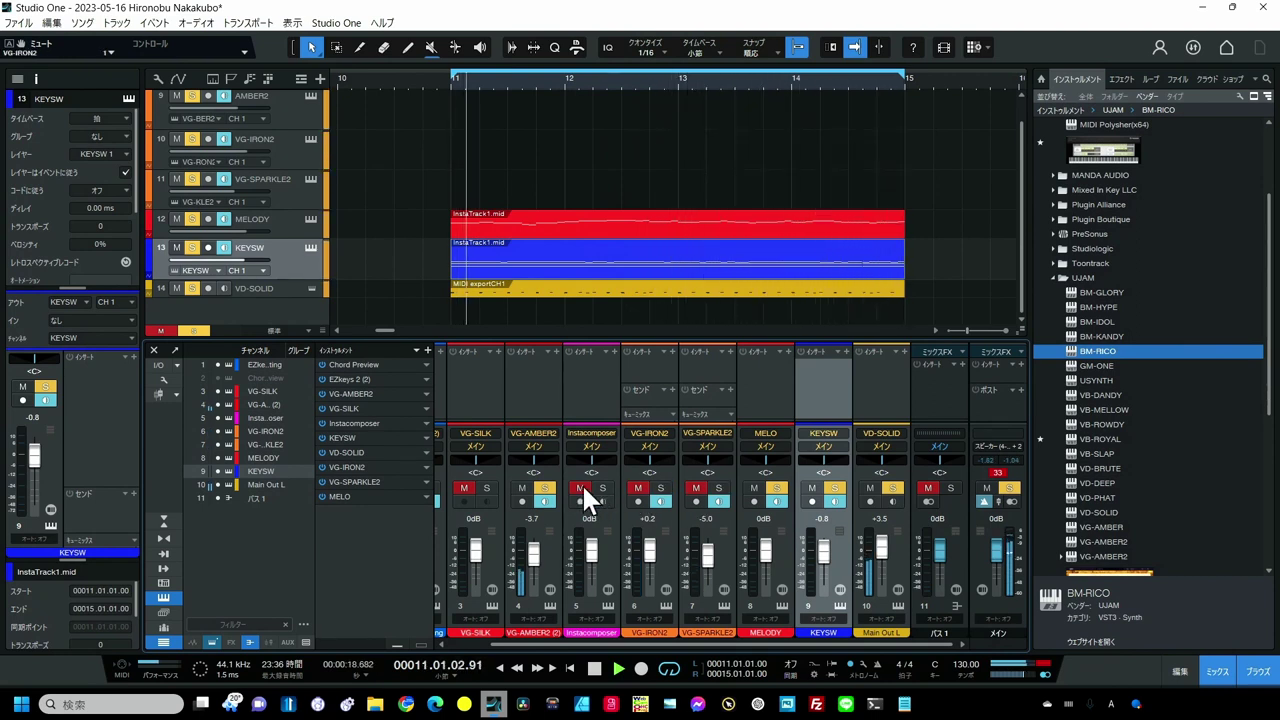
{"action": "scroll", "coordinate": [532, 550], "scroll_direction": "up", "scroll_amount": 5}
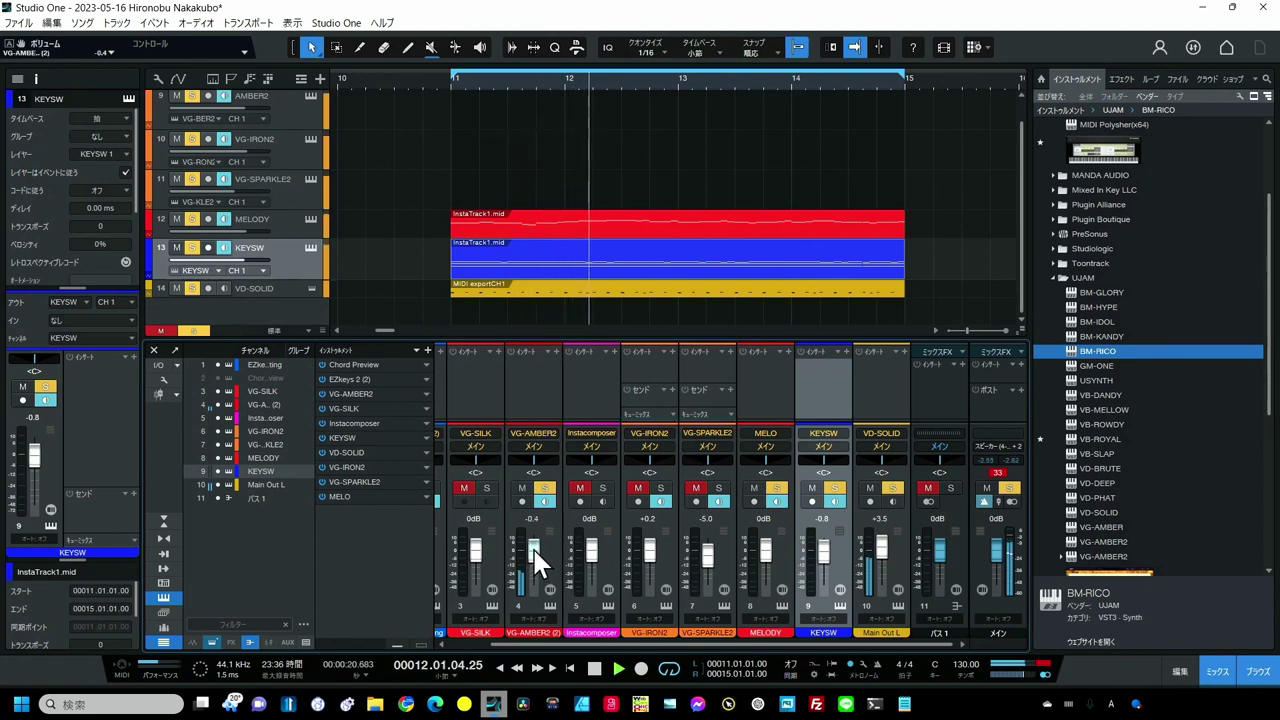
{"action": "scroll", "coordinate": [532, 557], "scroll_direction": "up", "scroll_amount": 2}
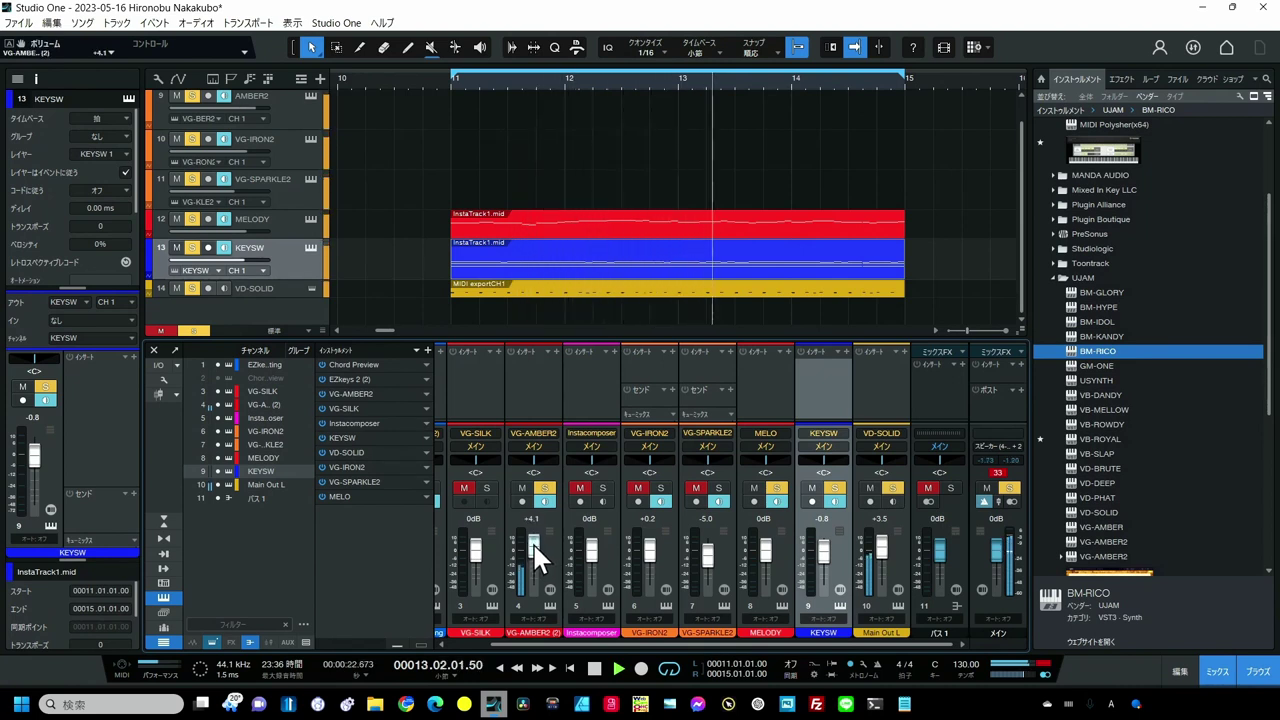
Step: Bring back VG-IRON2 at -1.7 dB and VG-SPARKLE2 at -6.3 dB in the mix
{"action": "left_click", "coordinate": [637, 488]}
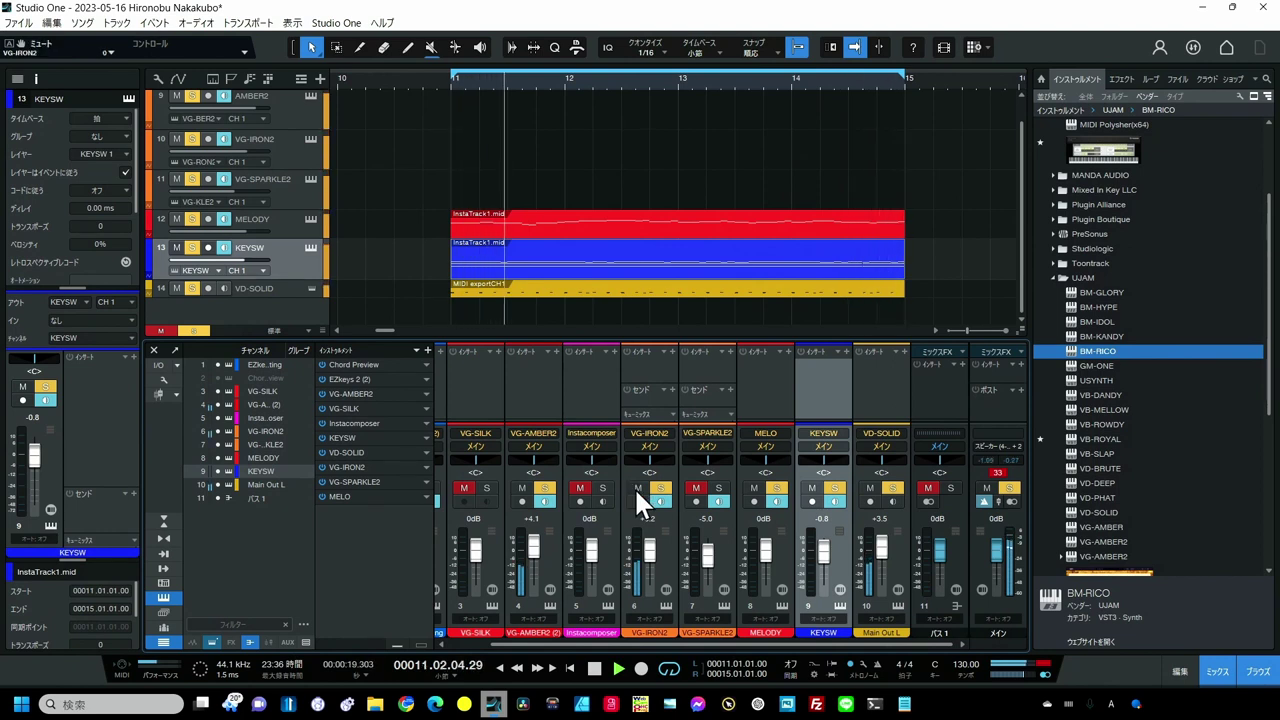
{"action": "scroll", "coordinate": [646, 556], "scroll_direction": "down", "scroll_amount": 2}
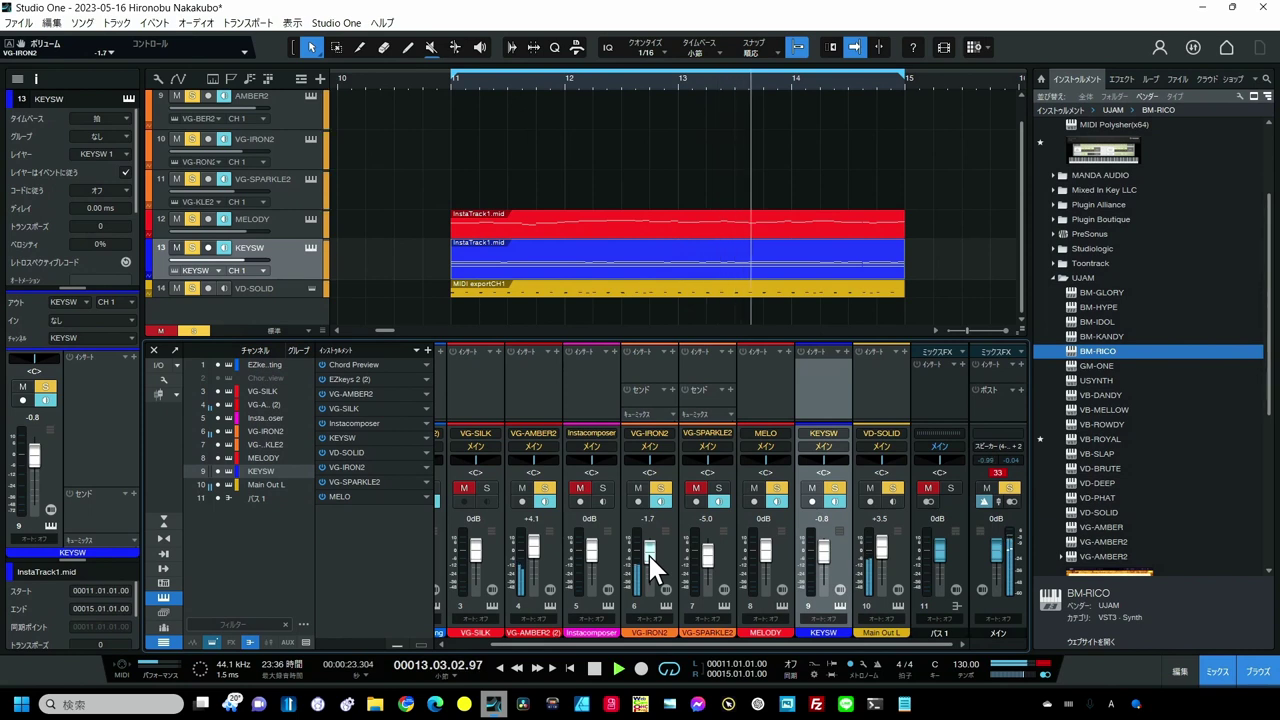
{"action": "left_click", "coordinate": [720, 488]}
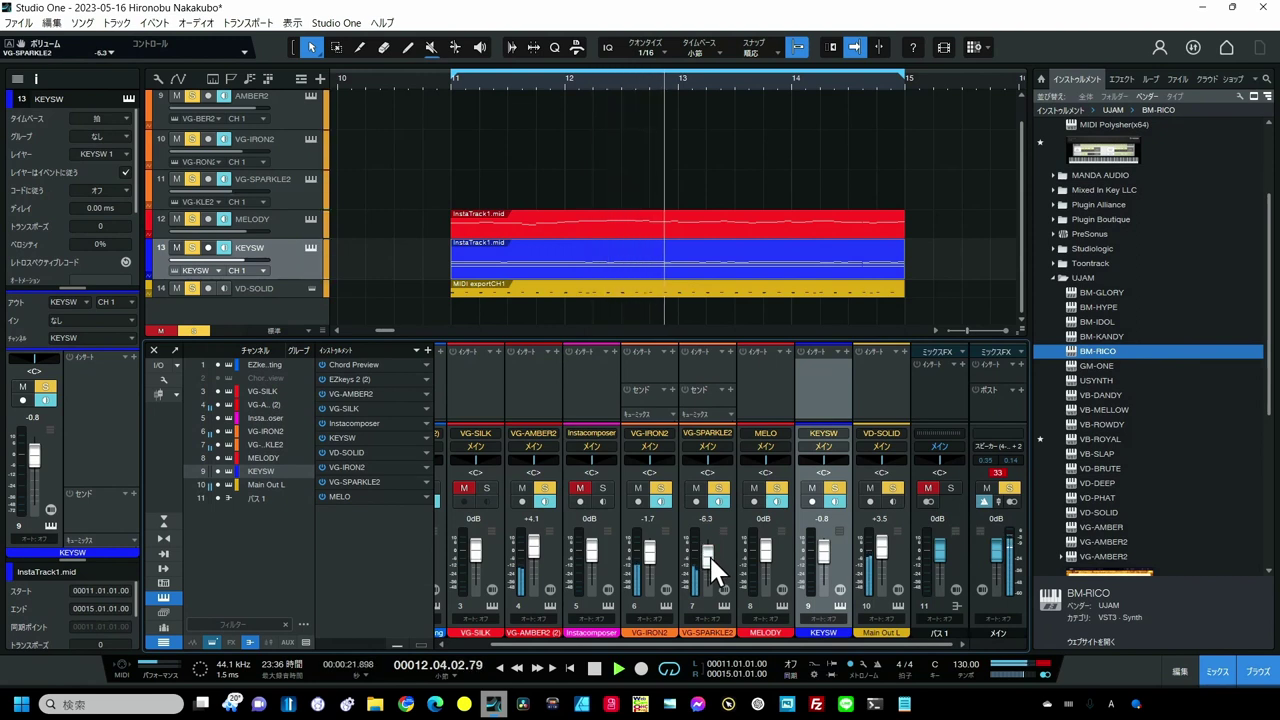
{"action": "left_click_drag", "start_coordinate": [709, 554], "coordinate": [709, 559]}
Step: Pan VG-SPARKLE2 hard right, VG-IRON2 to L26 and VG-AMBER2 to L95, and set VG-AMBER2 to +9.3 and VG-SPARKLE2 to +3.5 dB
{"action": "left_click_drag", "start_coordinate": [714, 467], "coordinate": [732, 460]}
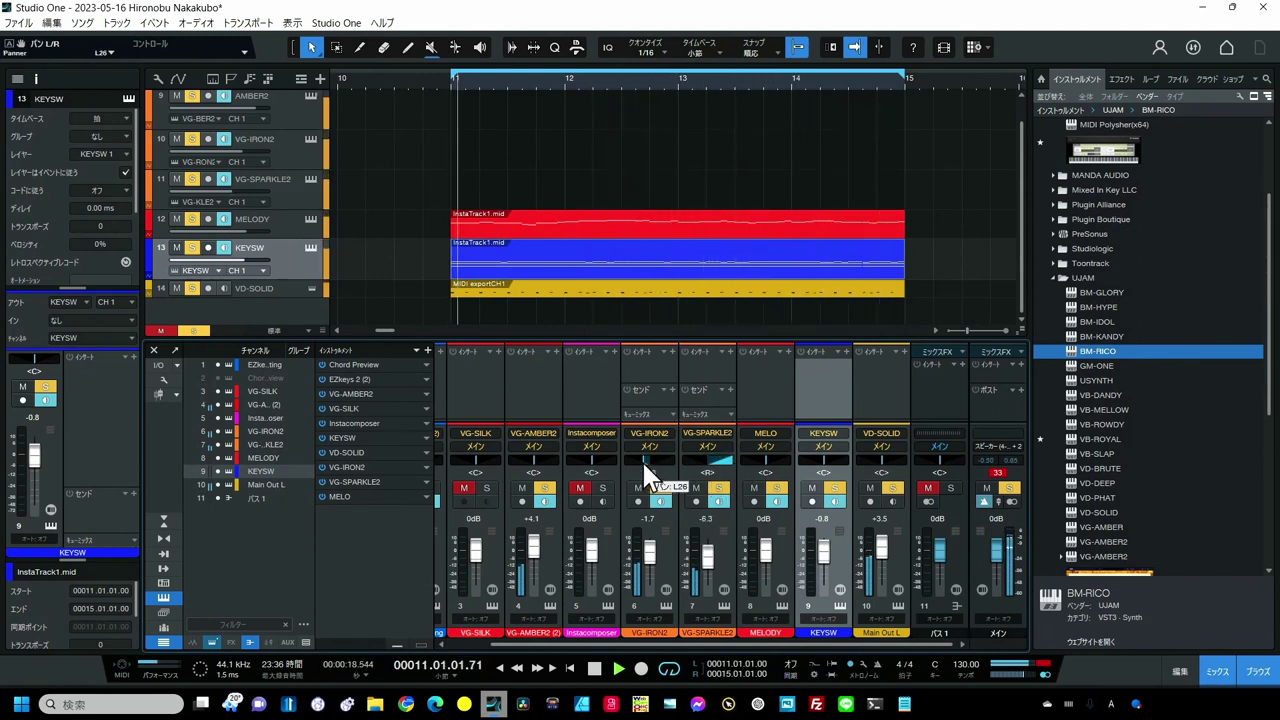
{"action": "left_click_drag", "start_coordinate": [648, 466], "coordinate": [517, 477]}
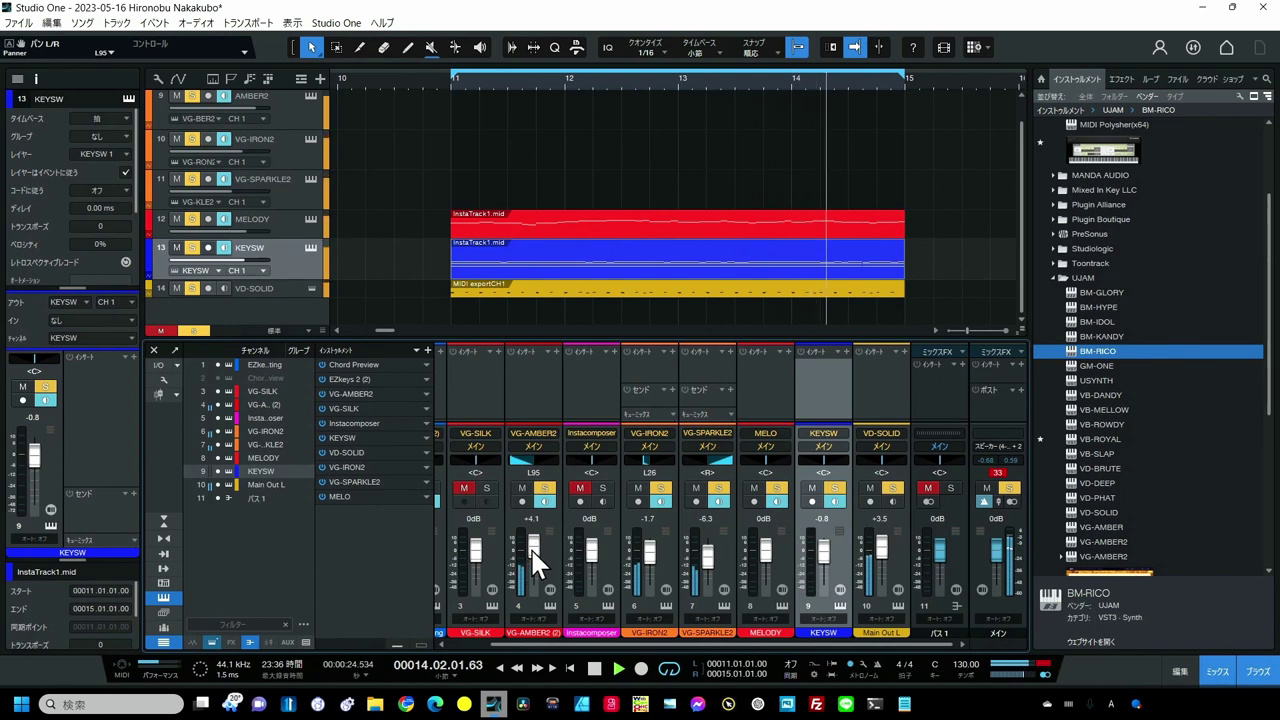
{"action": "left_click_drag", "start_coordinate": [531, 557], "coordinate": [531, 546]}
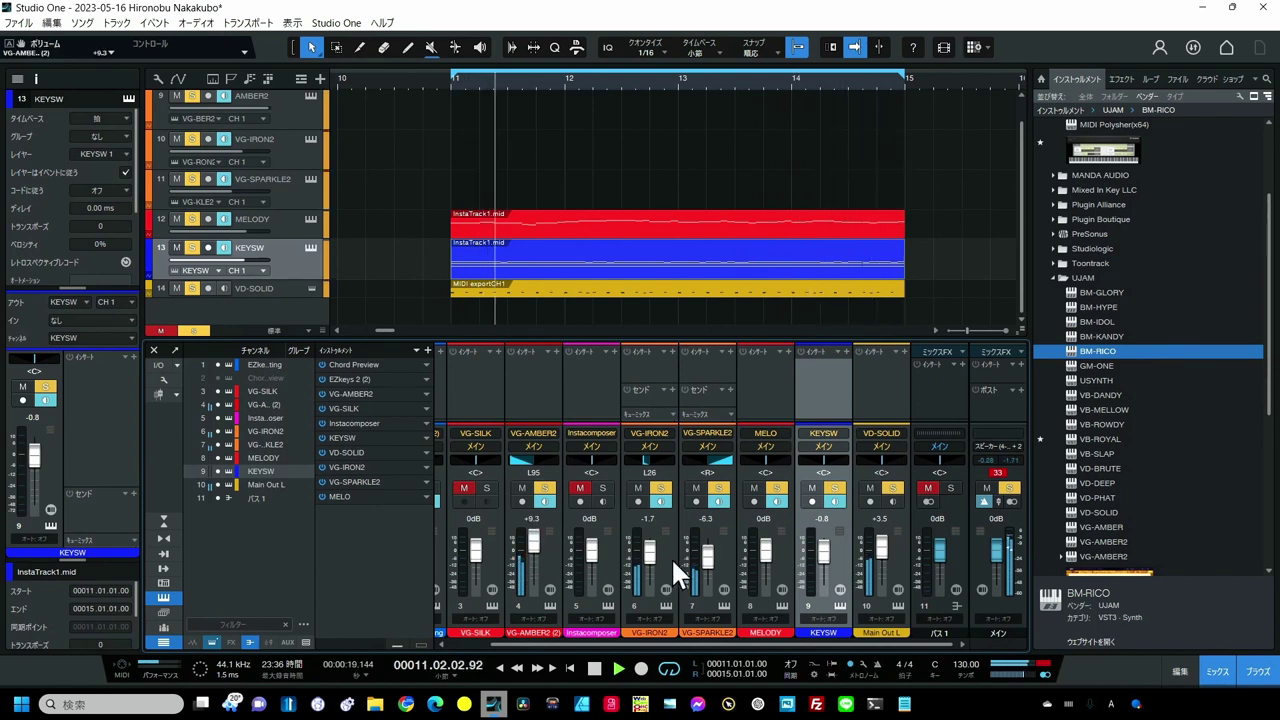
{"action": "left_click_drag", "start_coordinate": [707, 575], "coordinate": [706, 560]}
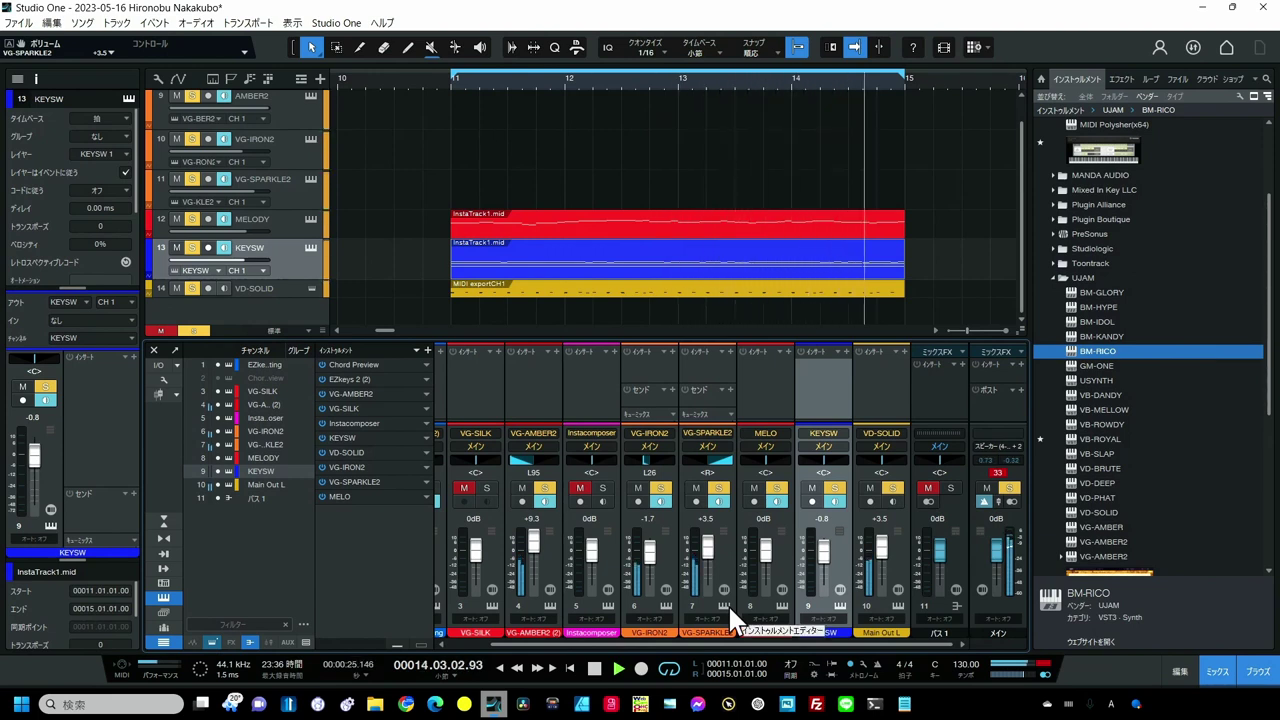
{"action": "key", "text": "space"}
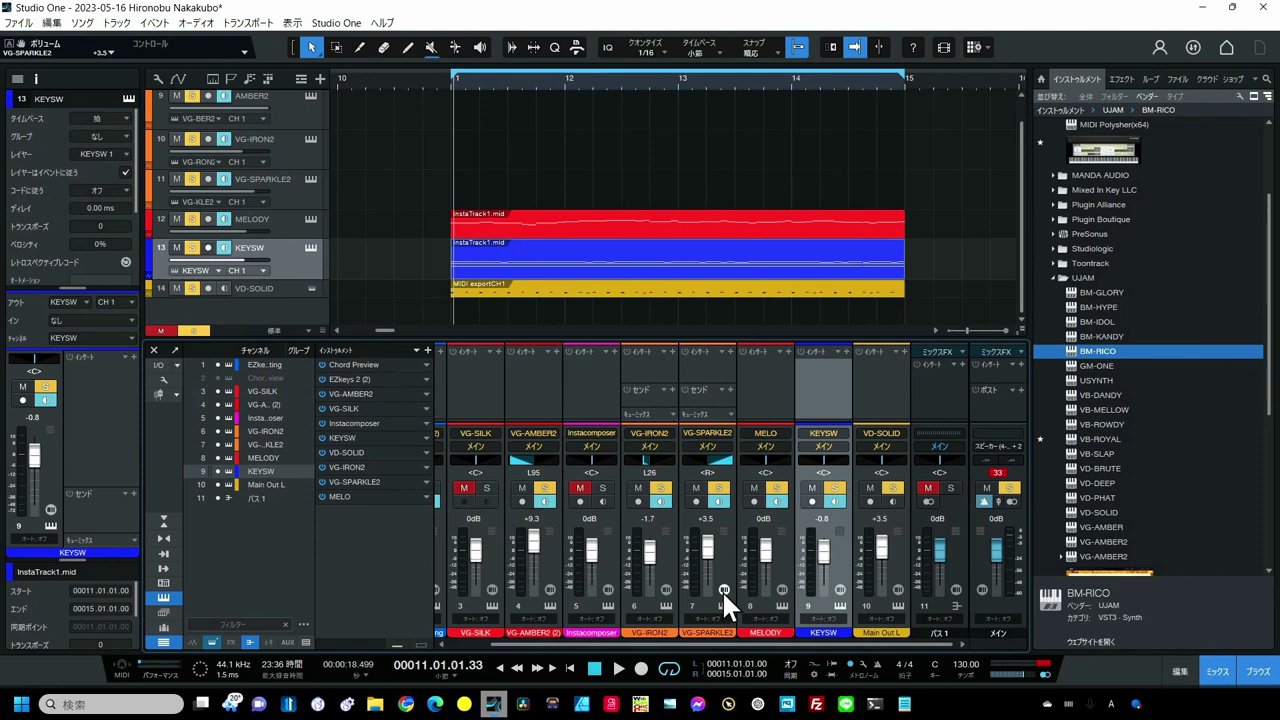
Step: Mute VG-IRON2 and AMBER2, and delete the clip on the MELODY track
{"action": "left_click", "coordinate": [176, 140]}
{"action": "left_click", "coordinate": [173, 98]}
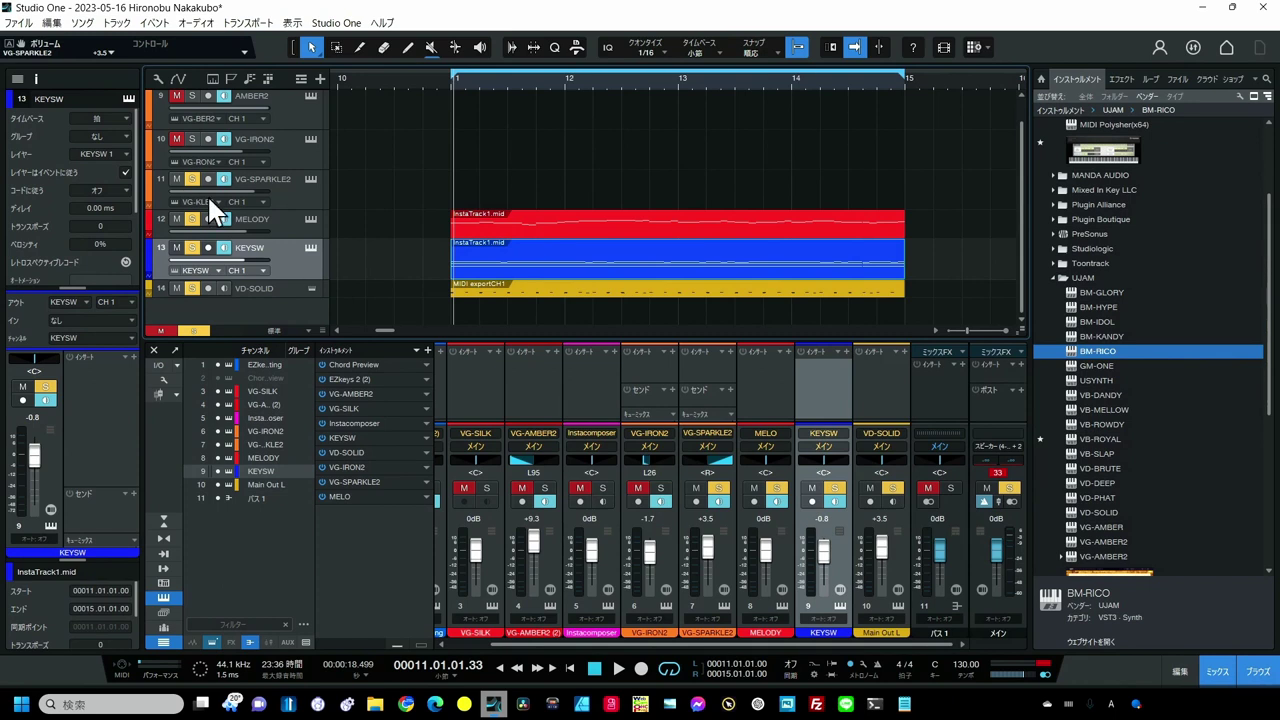
{"action": "left_click", "coordinate": [468, 214]}
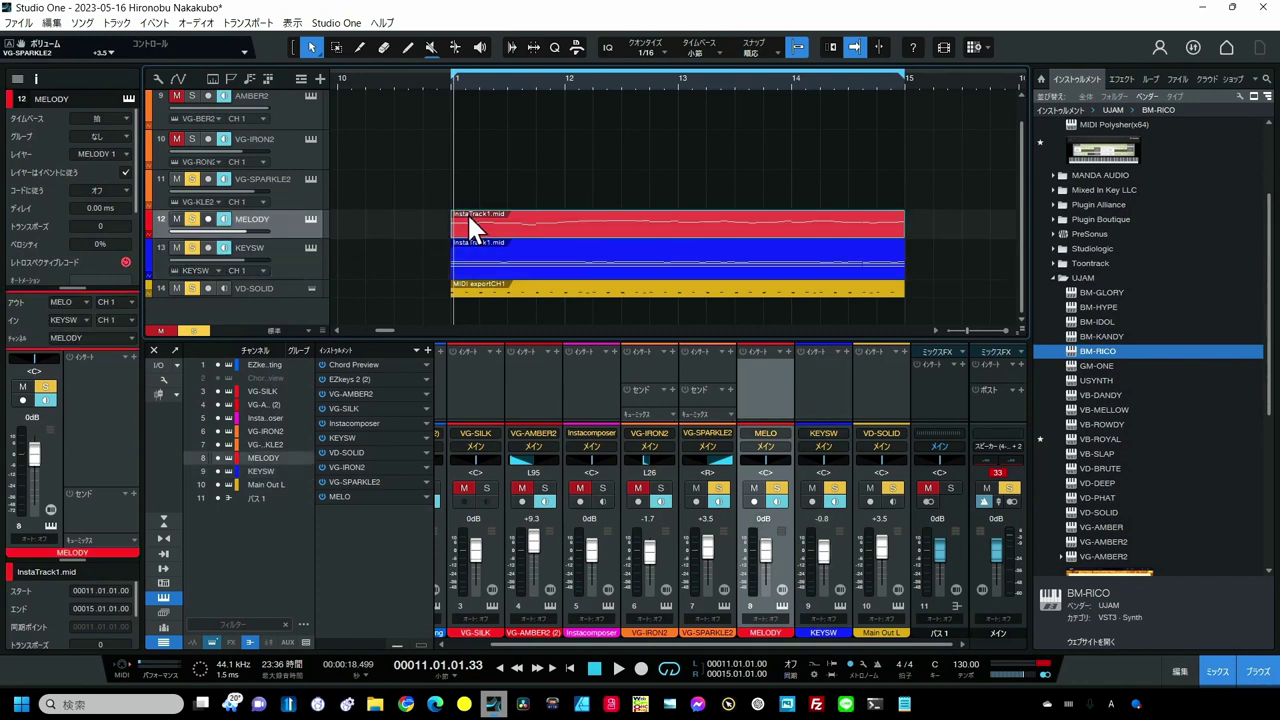
{"action": "key", "text": "Delete"}
Step: Open the track list, show the hidden Instacomposer track and select it
{"action": "left_click", "coordinate": [17, 78]}
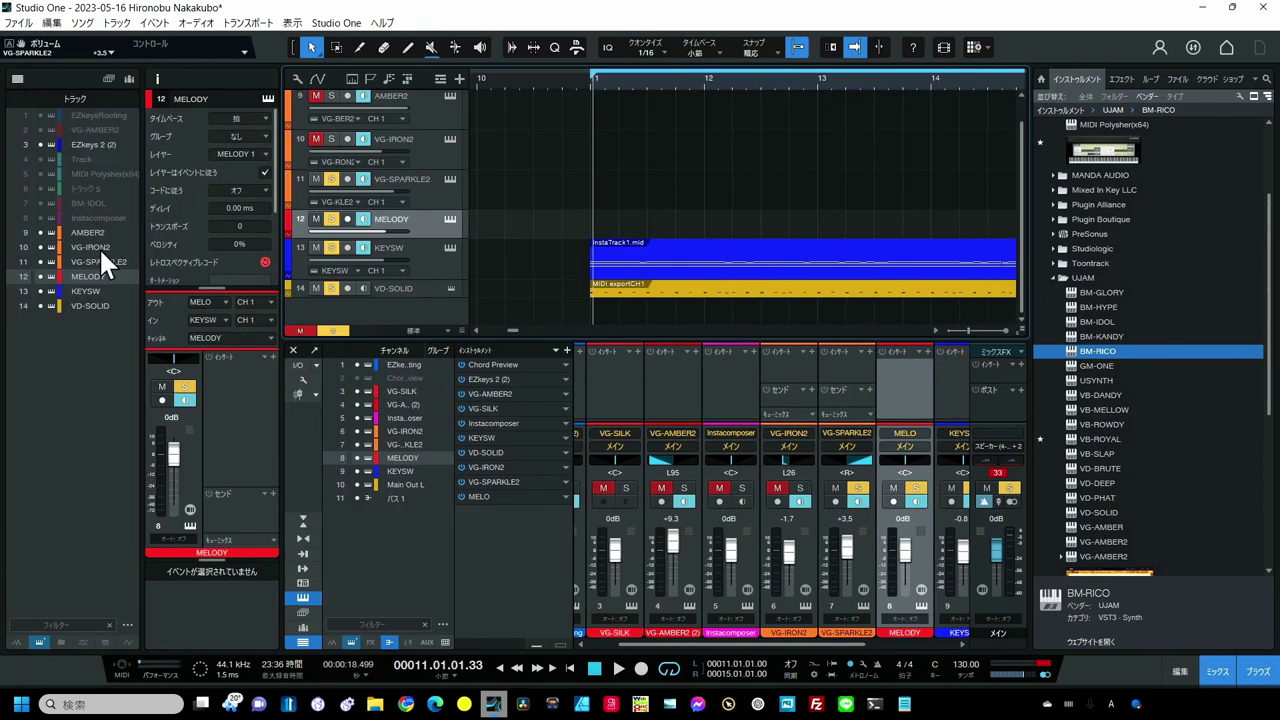
{"action": "left_click", "coordinate": [39, 216]}
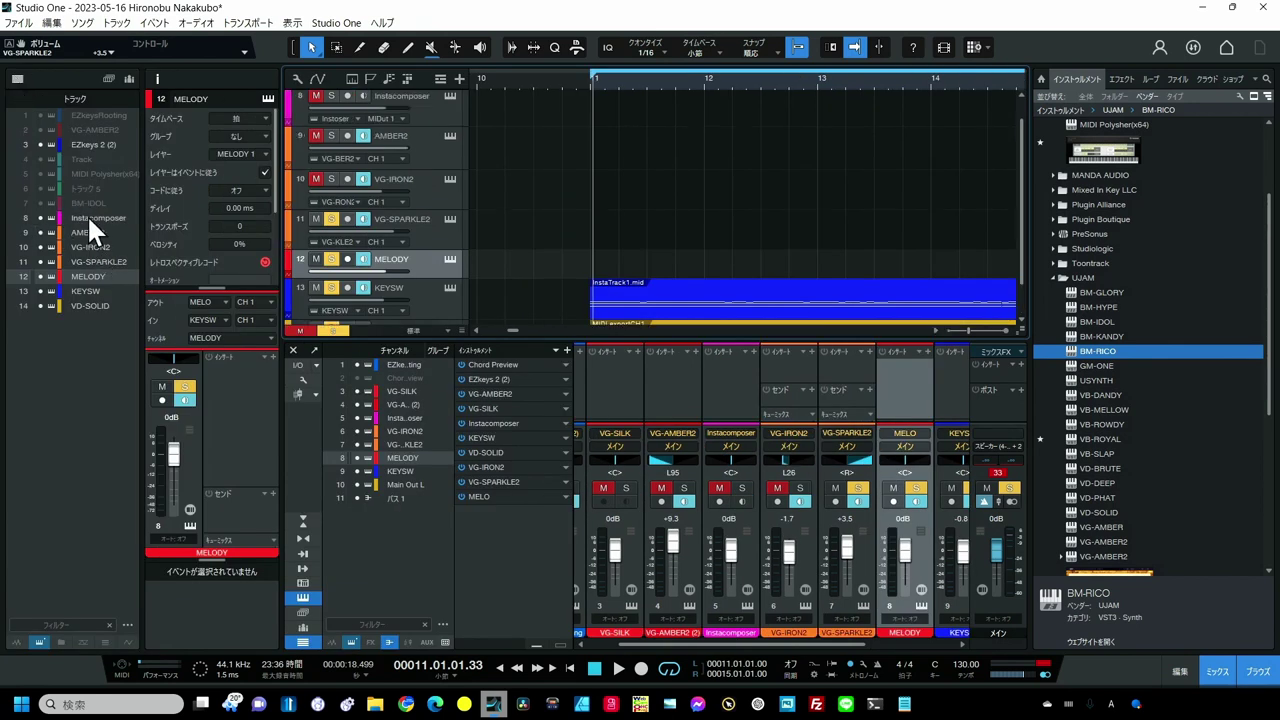
{"action": "left_click", "coordinate": [116, 217]}
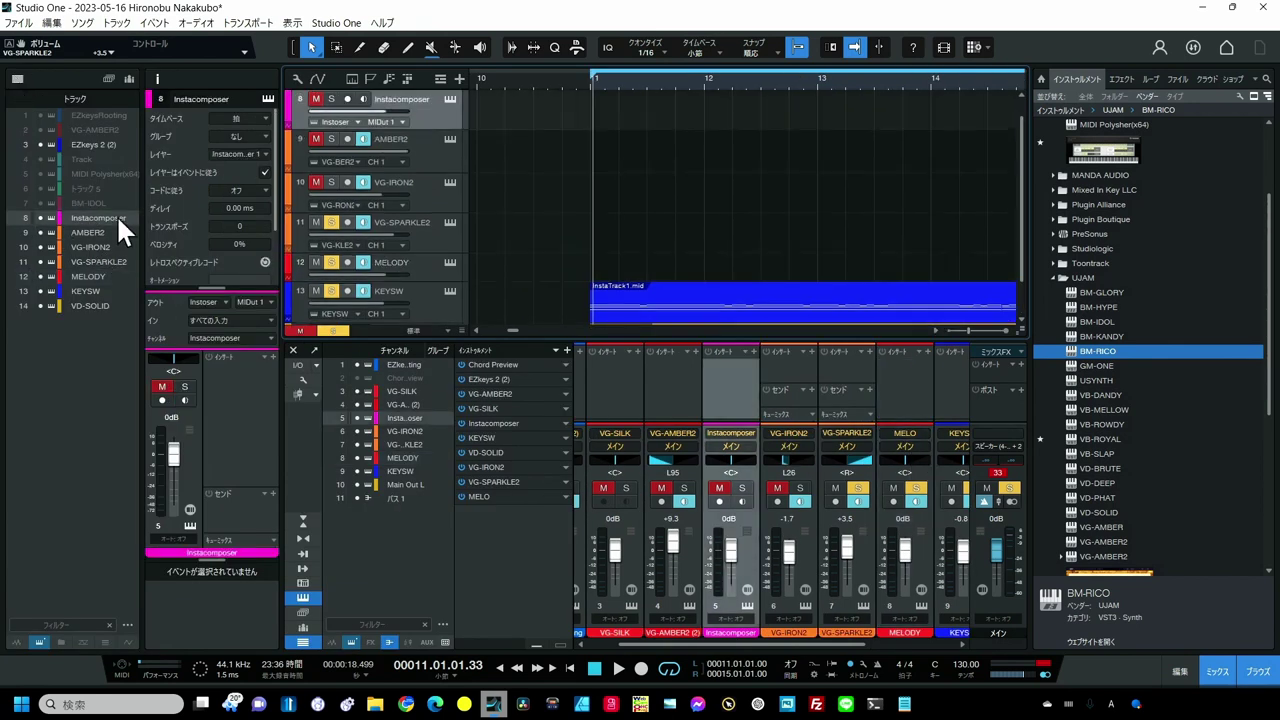
Step: Open the Instacomposer plug-in and regenerate the Track 1 riff several times to get a new melody
{"action": "left_click", "coordinate": [450, 100]}
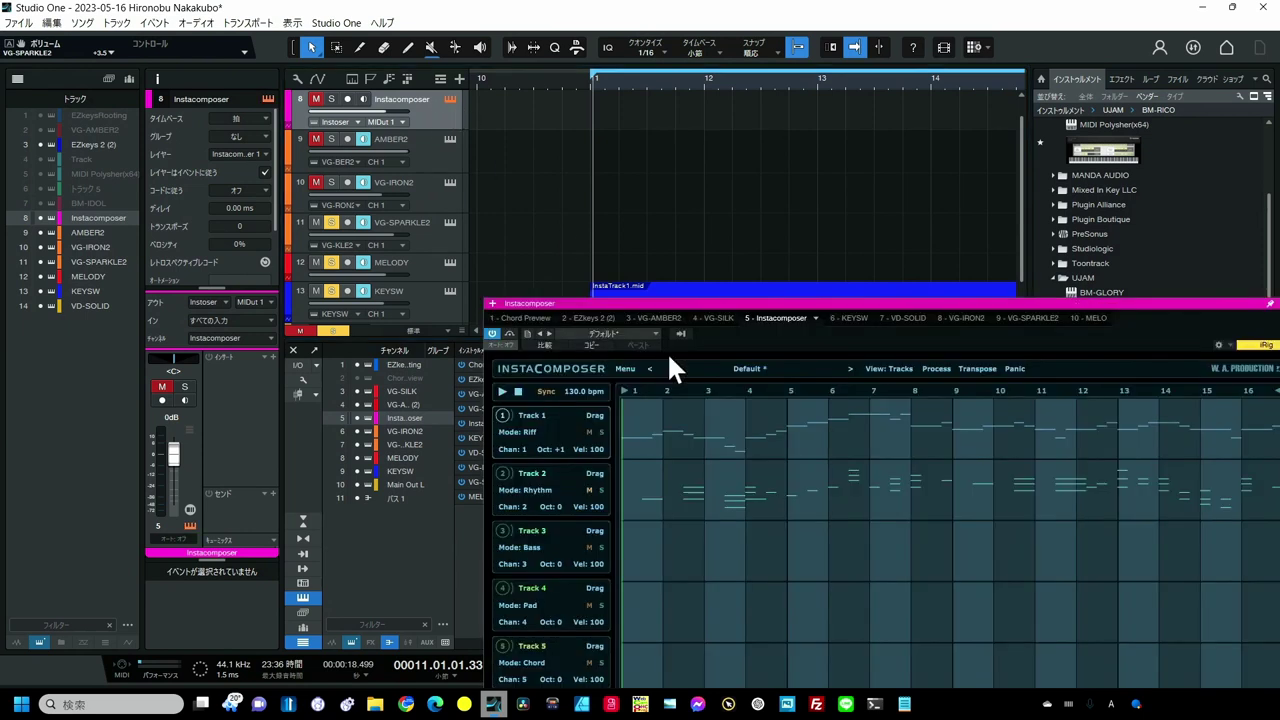
{"action": "left_click_drag", "start_coordinate": [777, 303], "coordinate": [700, 157]}
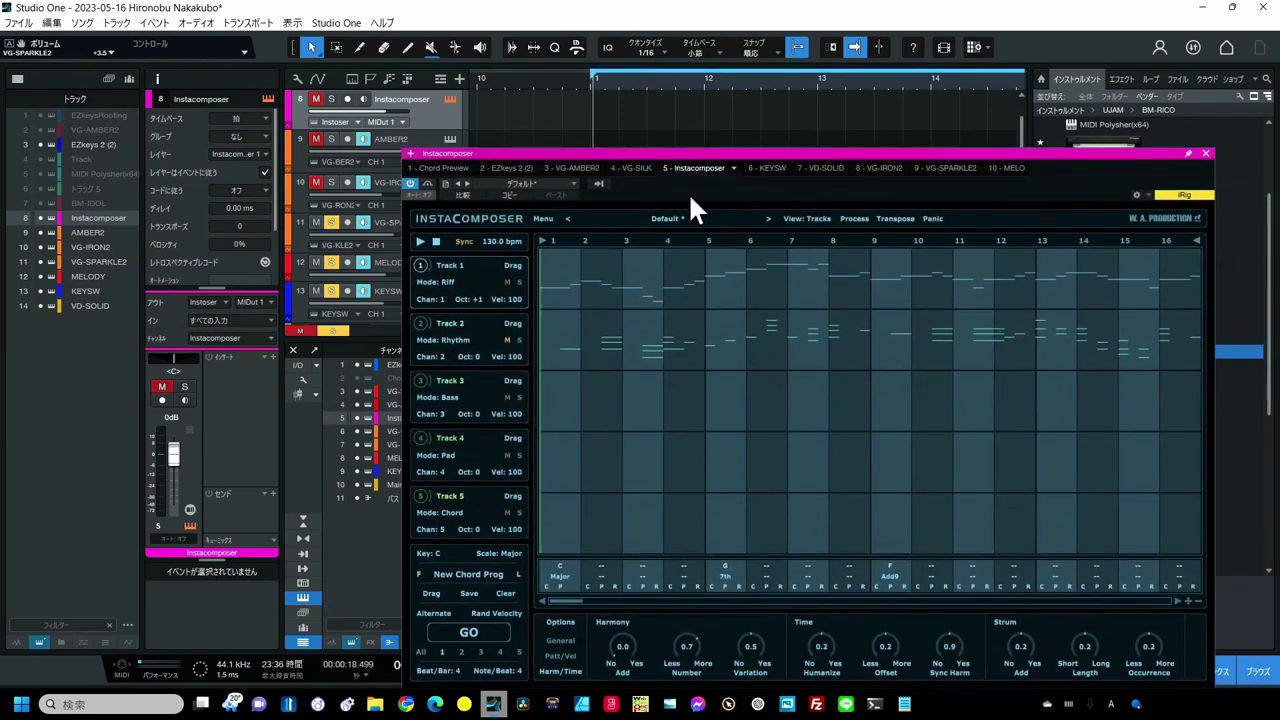
{"action": "left_click", "coordinate": [476, 631]}
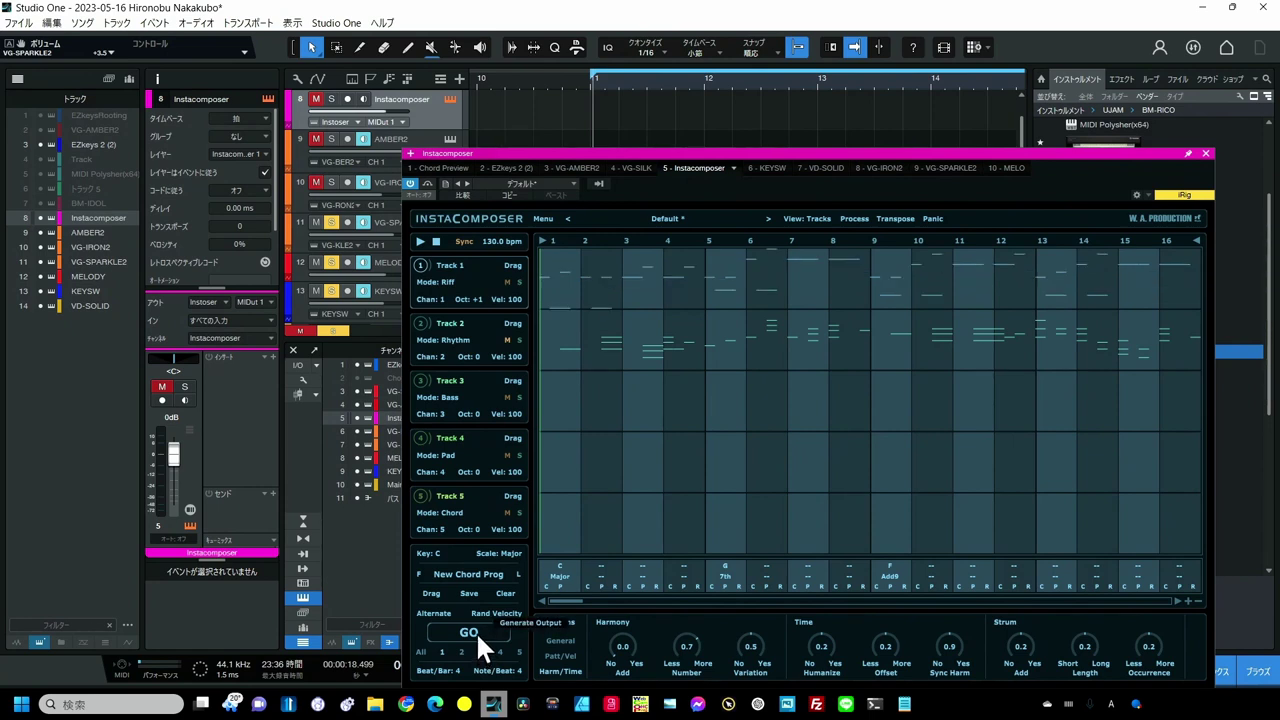
{"action": "left_click", "coordinate": [476, 631]}
{"action": "left_click", "coordinate": [476, 631]}
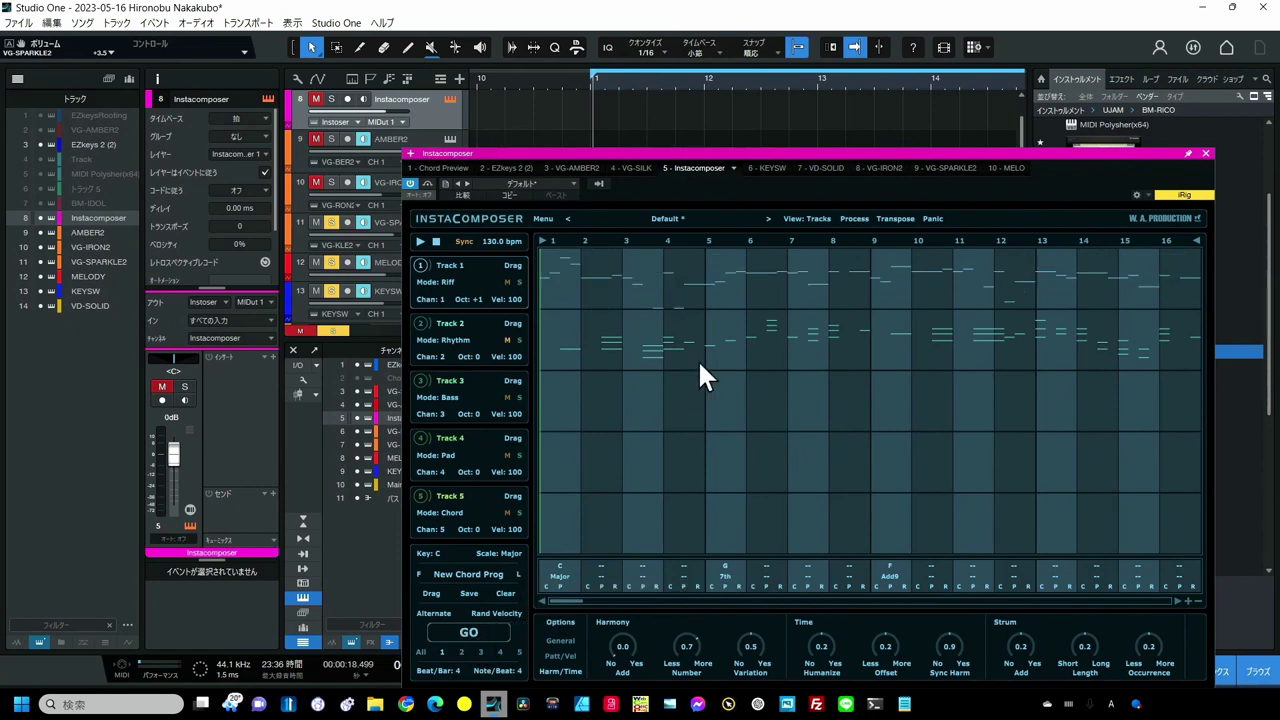
{"action": "left_click", "coordinate": [540, 300]}
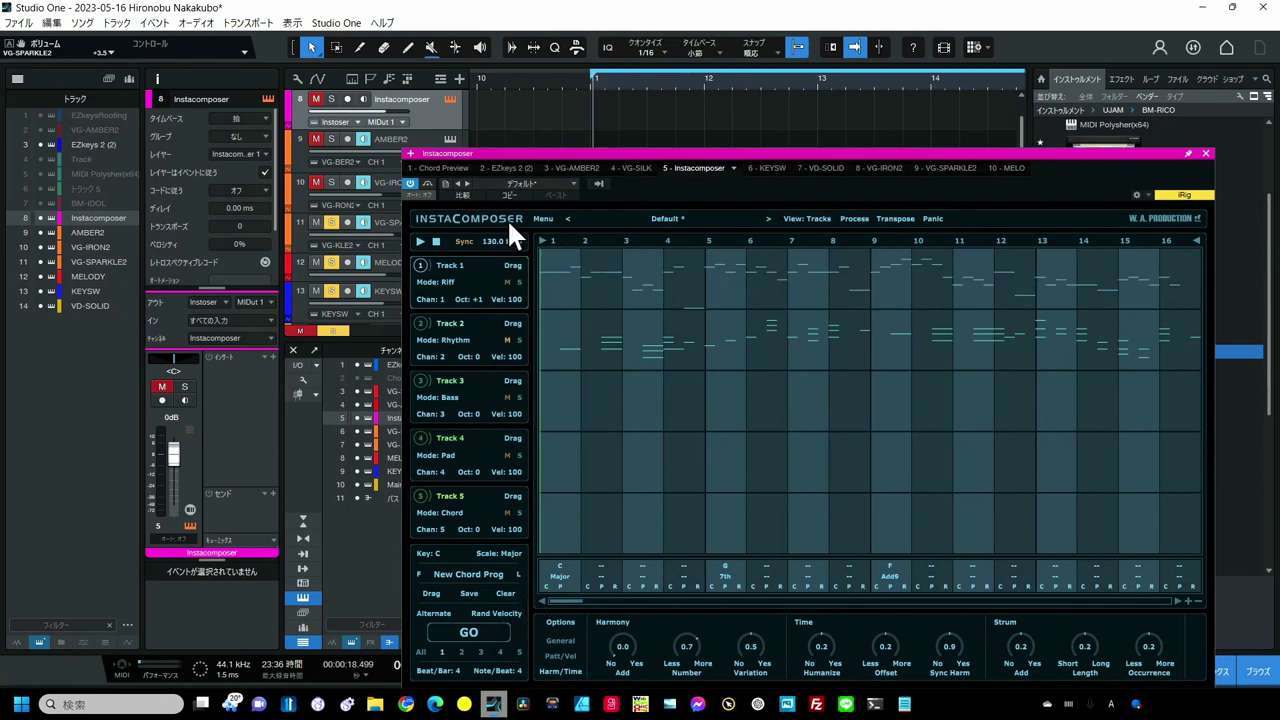
Step: Place the new Instacomposer Track 1 riff on the MELODY track at bar 11
{"action": "left_click_drag", "start_coordinate": [559, 152], "coordinate": [566, 166]}
{"action": "left_click_drag", "start_coordinate": [782, 297], "coordinate": [782, 293]}
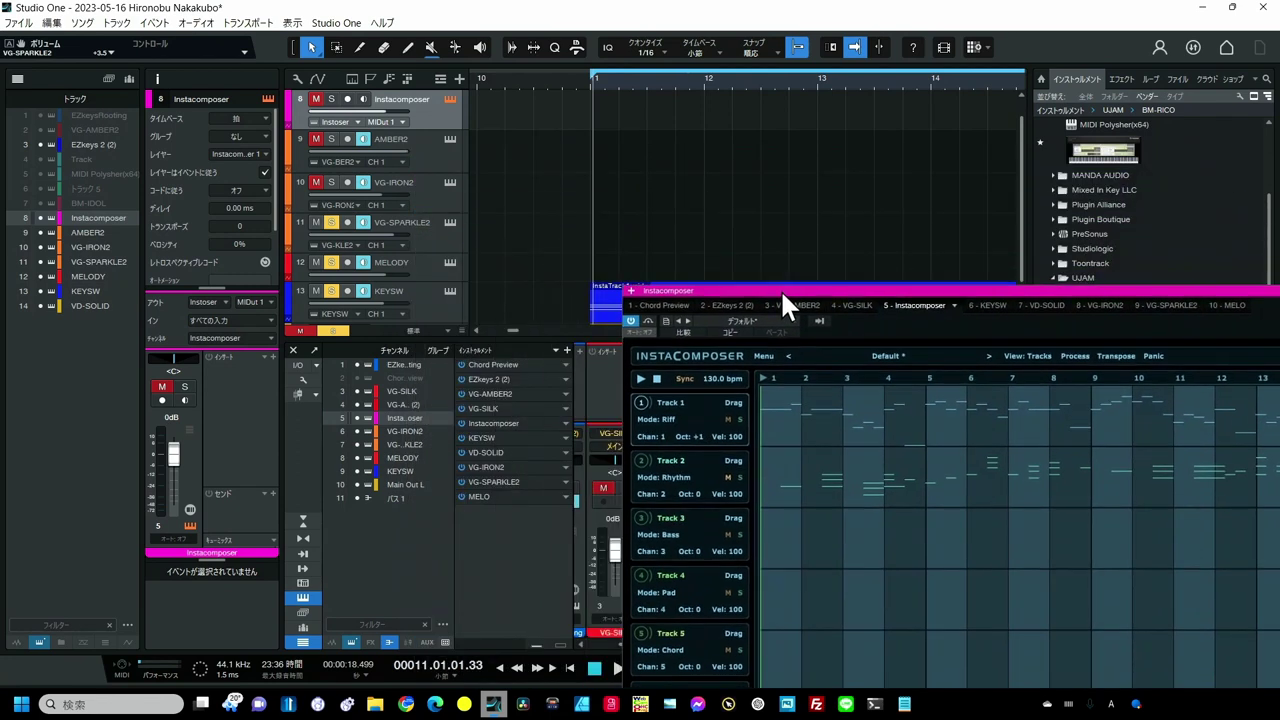
{"action": "left_click_drag", "start_coordinate": [615, 92], "coordinate": [575, 60]}
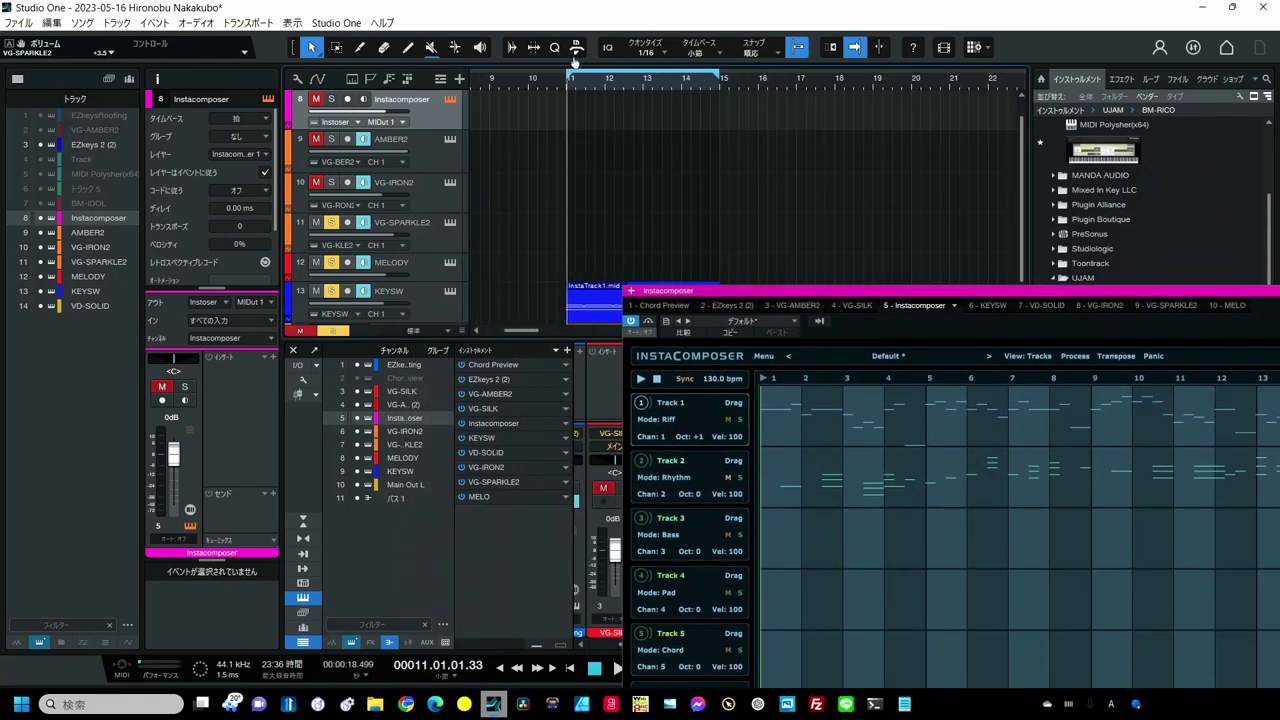
{"action": "scroll", "coordinate": [536, 112], "scroll_direction": "down", "scroll_amount": 1}
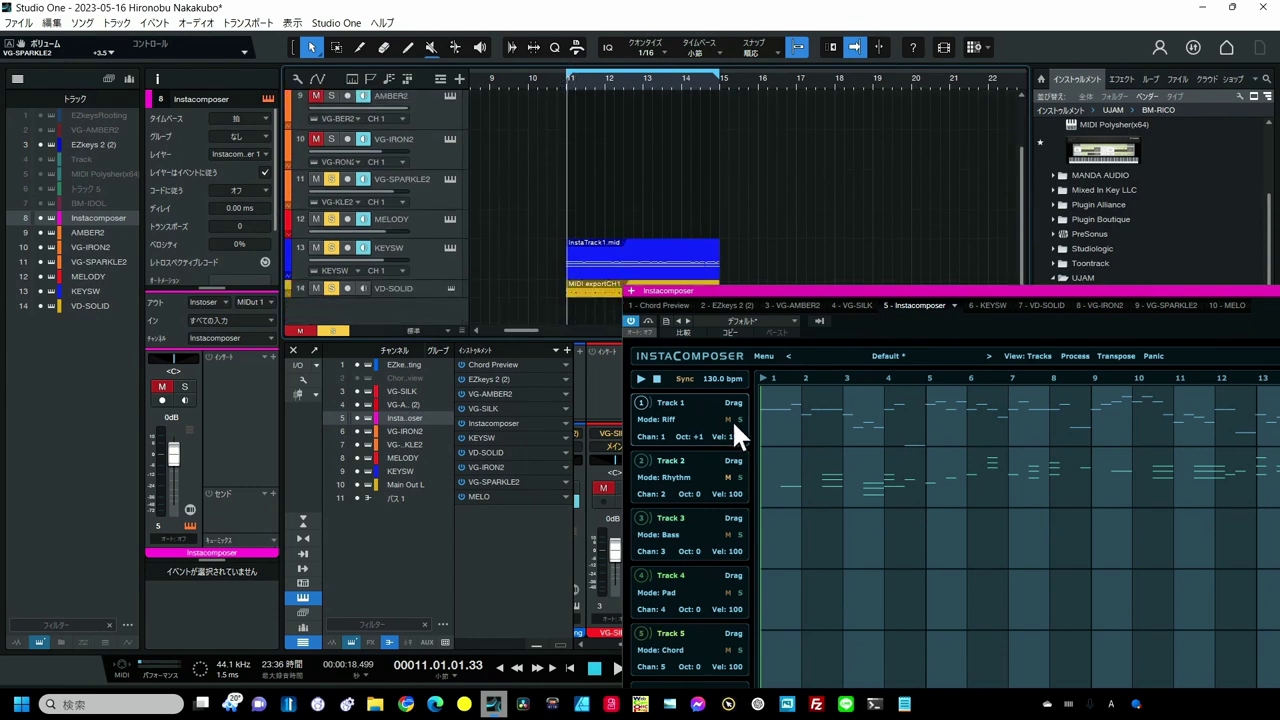
{"action": "left_click_drag", "start_coordinate": [733, 402], "coordinate": [597, 232]}
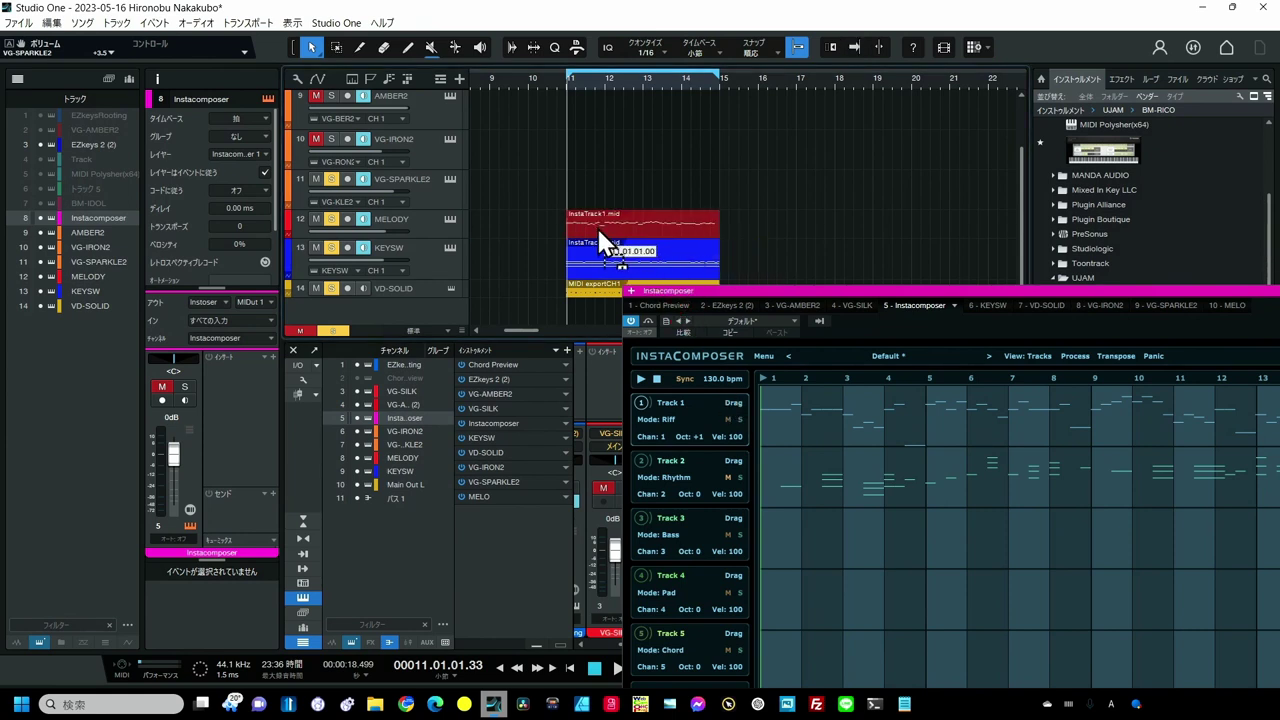
Step: Replace the clip on the KEYSW track with a copy of the new MELODY clip and turn it into key-switch notes
{"action": "left_click", "coordinate": [676, 251]}
{"action": "key", "text": "Delete"}
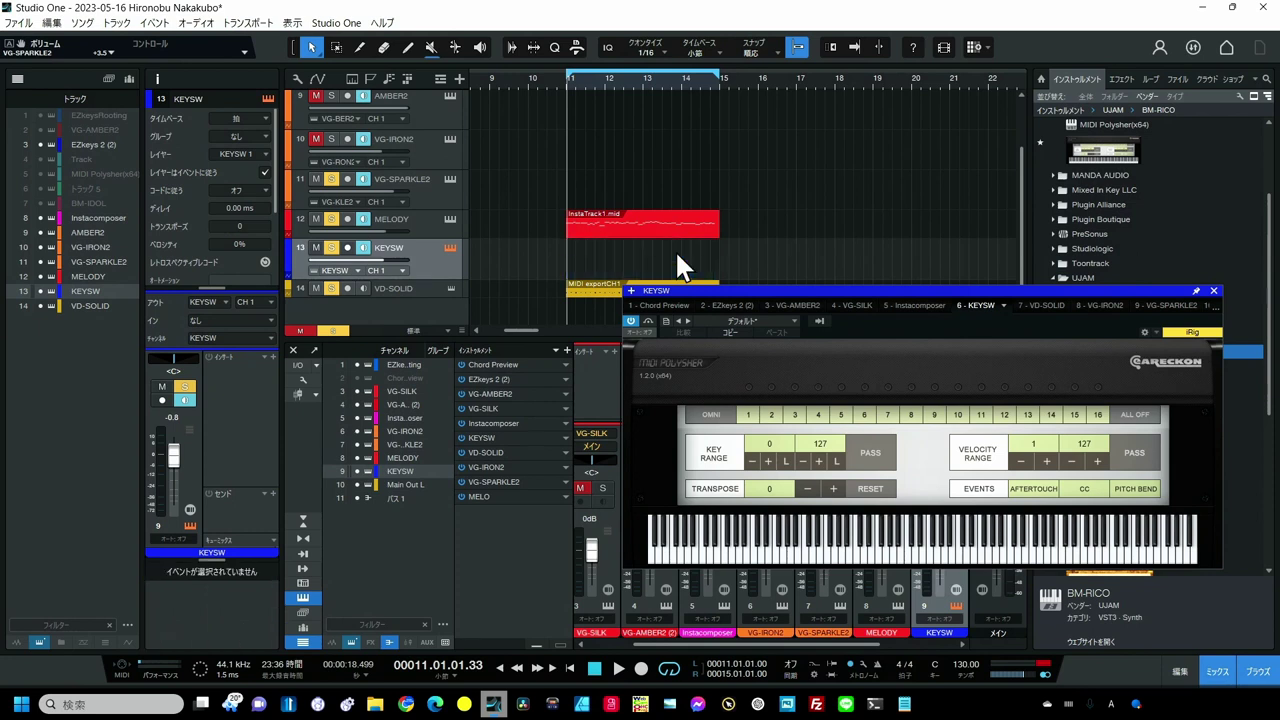
{"action": "left_click_drag", "start_coordinate": [669, 231], "coordinate": [673, 250]}
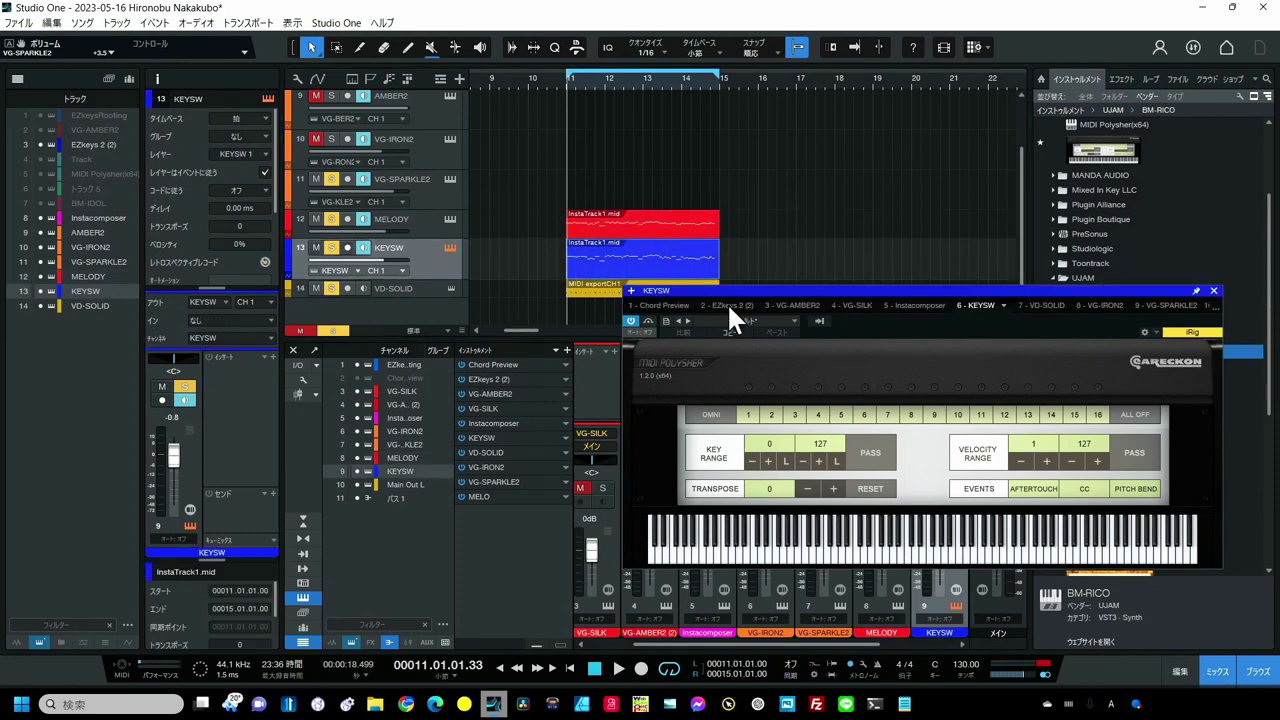
{"action": "key", "text": "F2"}
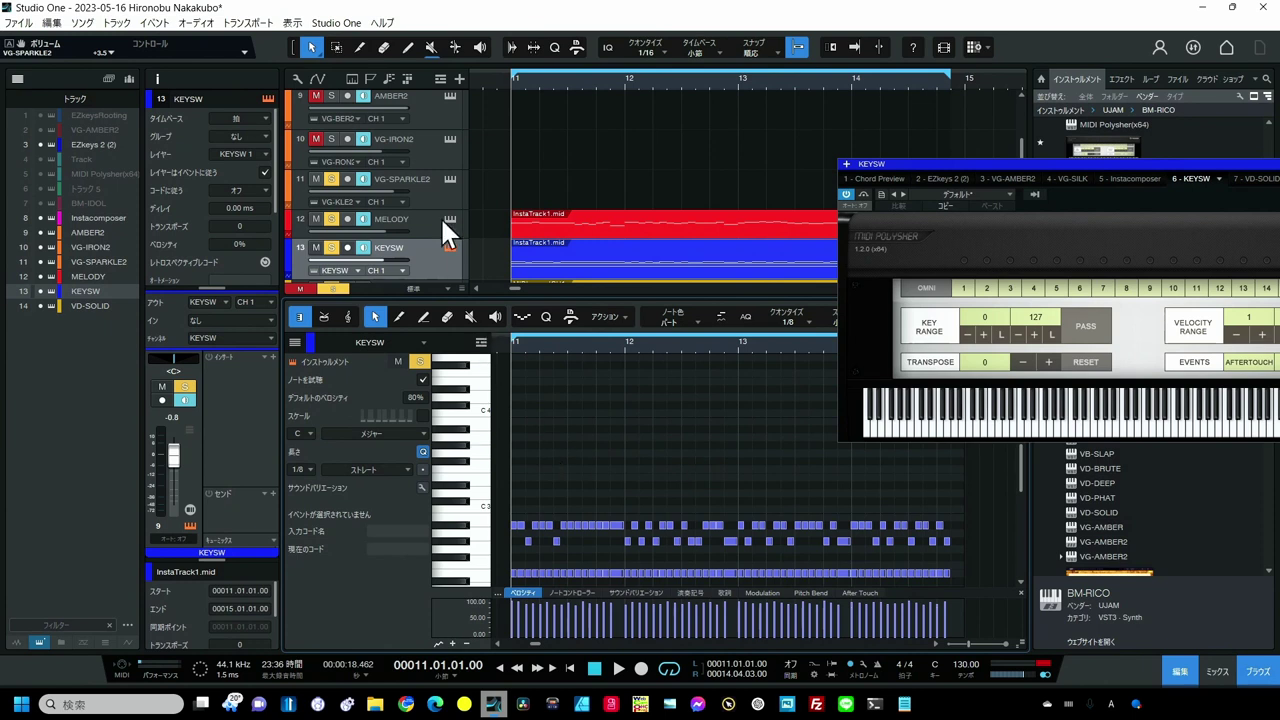
Step: Play the phrase from just before bar 11, soloing VG-IRON2 and VG-SPARKLE2 alongside AMBER2, and stop playback
{"action": "key", "text": "f"}
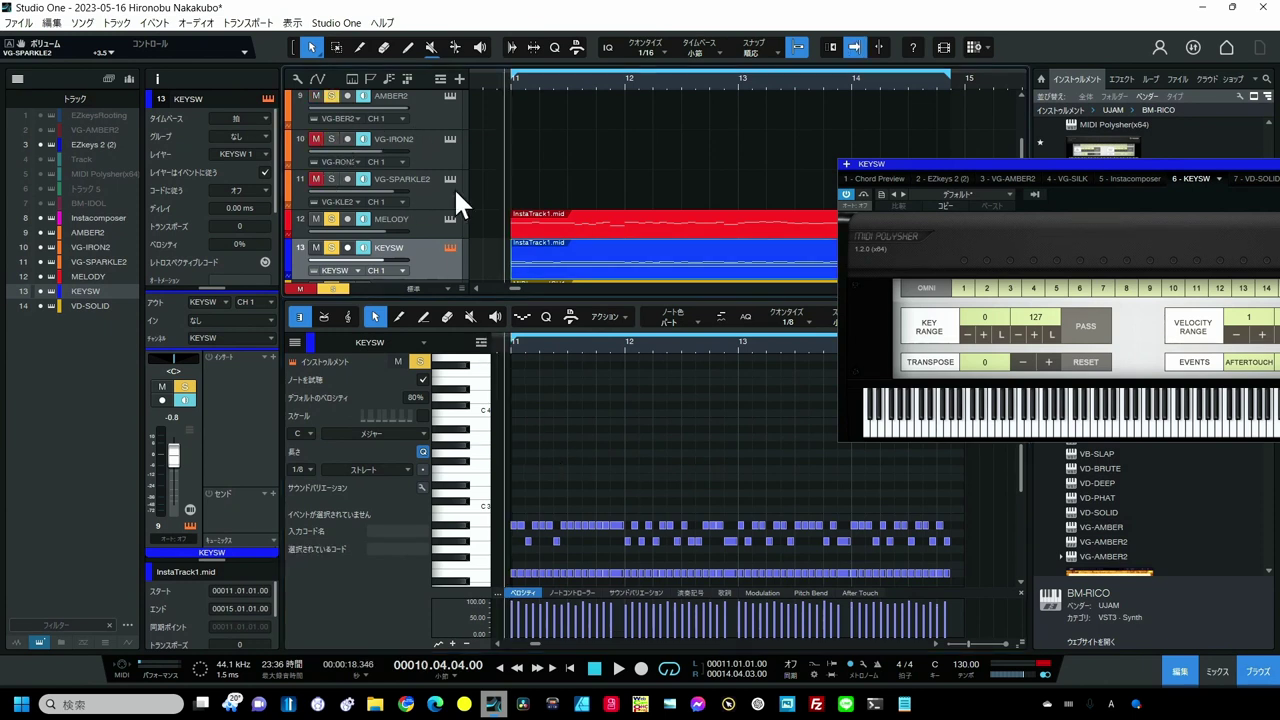
{"action": "scroll", "coordinate": [464, 183], "scroll_direction": "up", "scroll_amount": 1}
{"action": "key", "text": "space"}
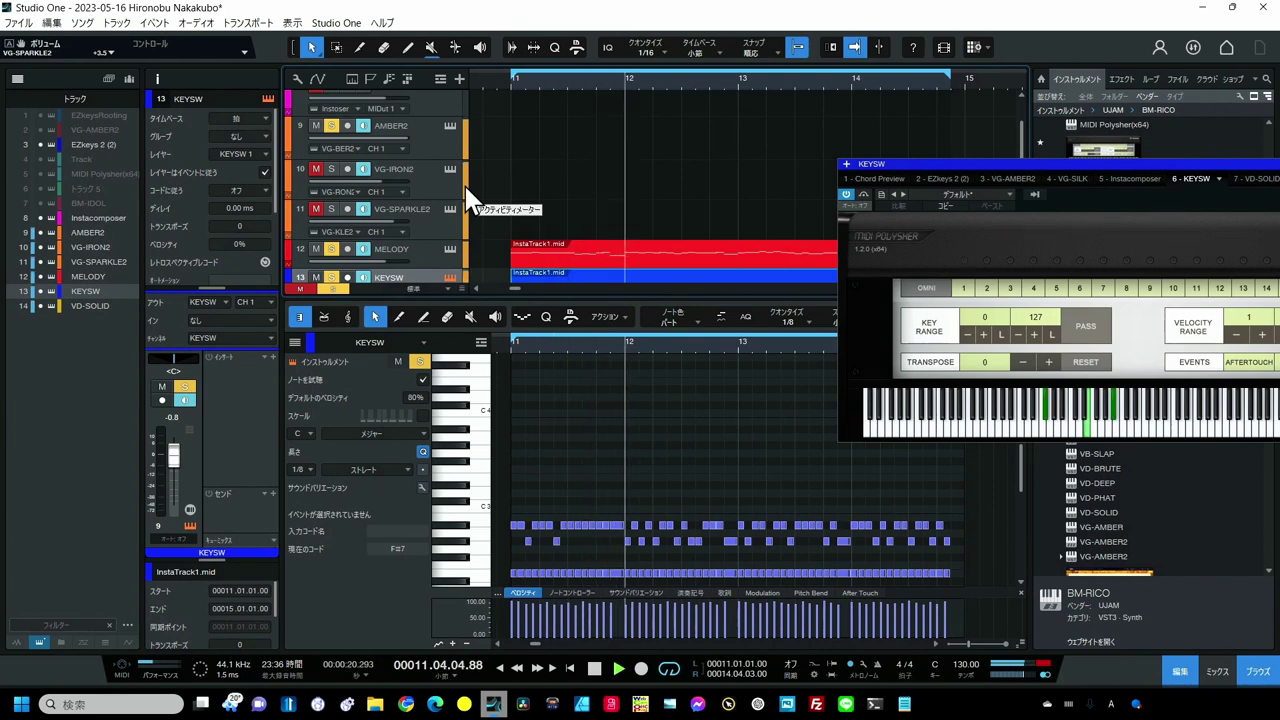
{"action": "left_click", "coordinate": [327, 168]}
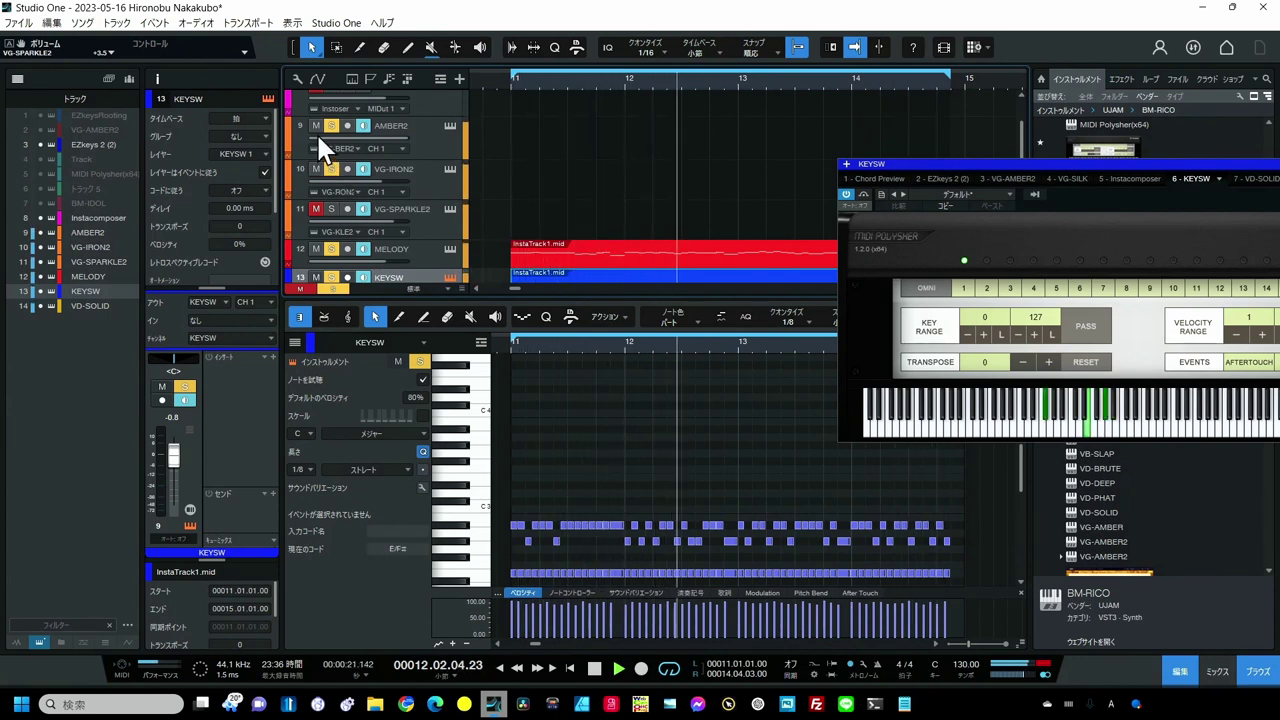
{"action": "left_click", "coordinate": [329, 209]}
{"action": "left_click", "coordinate": [321, 207]}
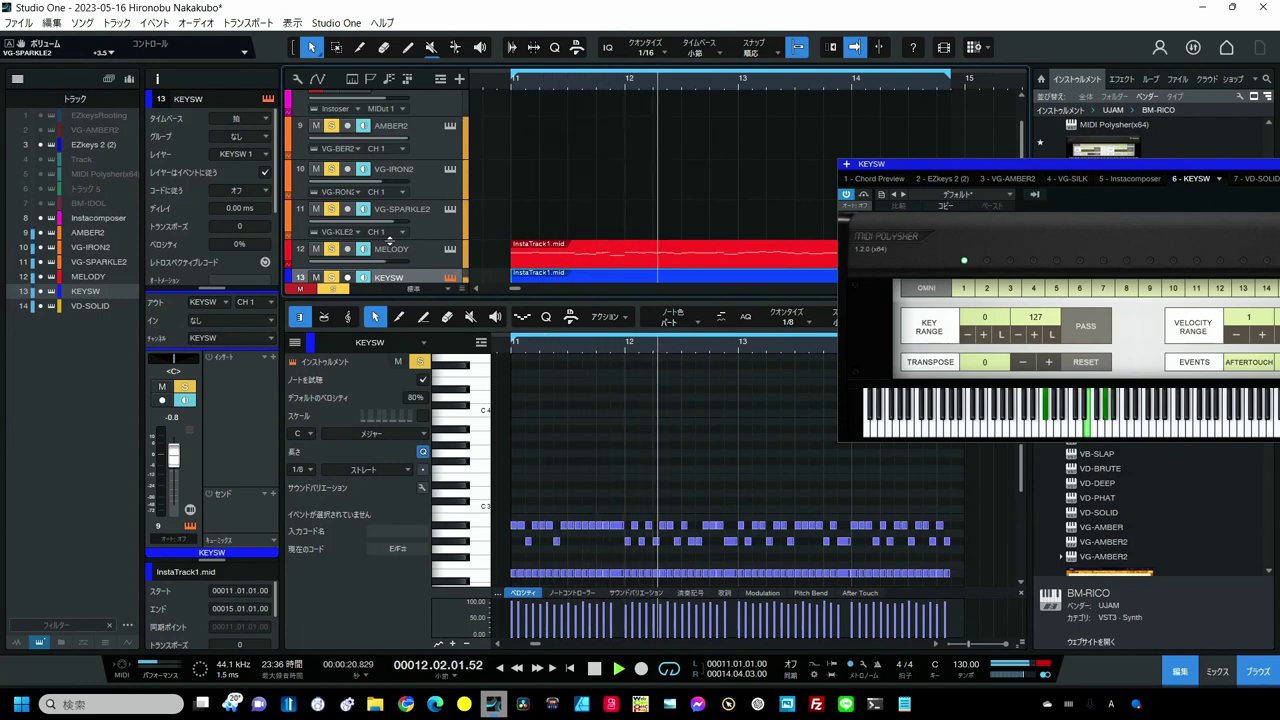
{"action": "key", "text": "space"}
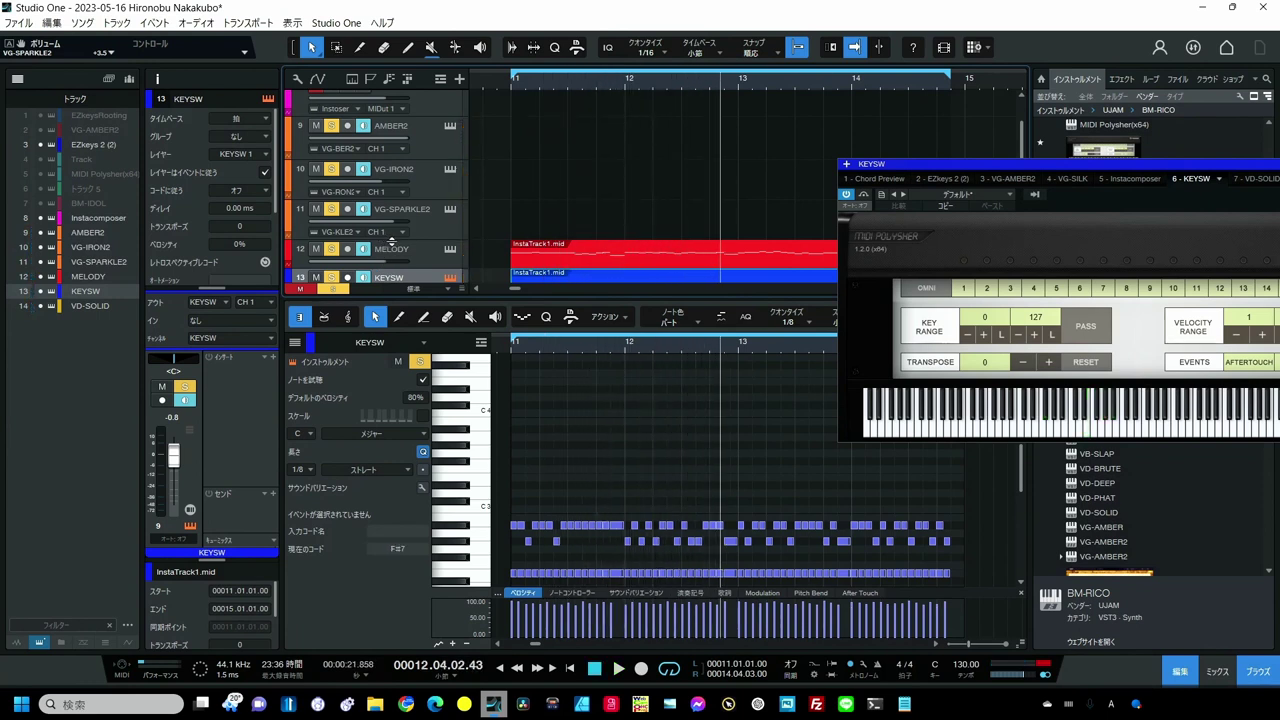